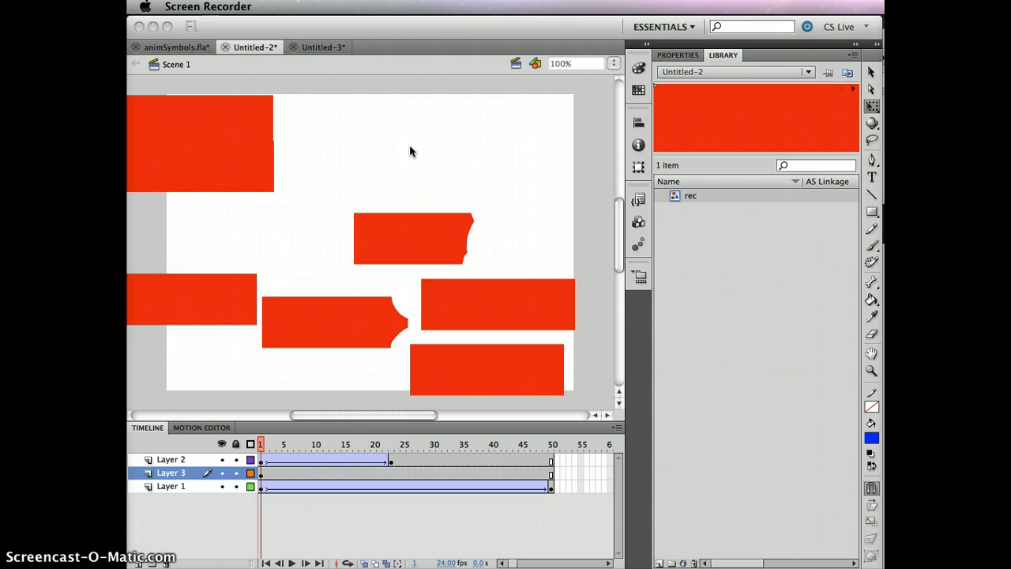
# Test-play the current movie, then close the preview window
pyautogui.click(409, 147)
pyautogui.press('super+Return')
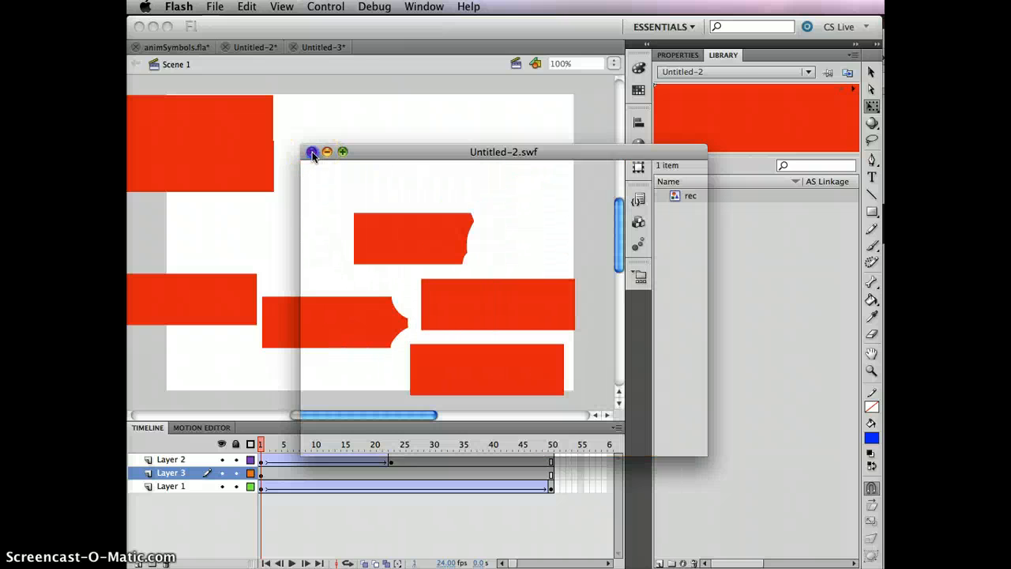
pyautogui.click(312, 152)
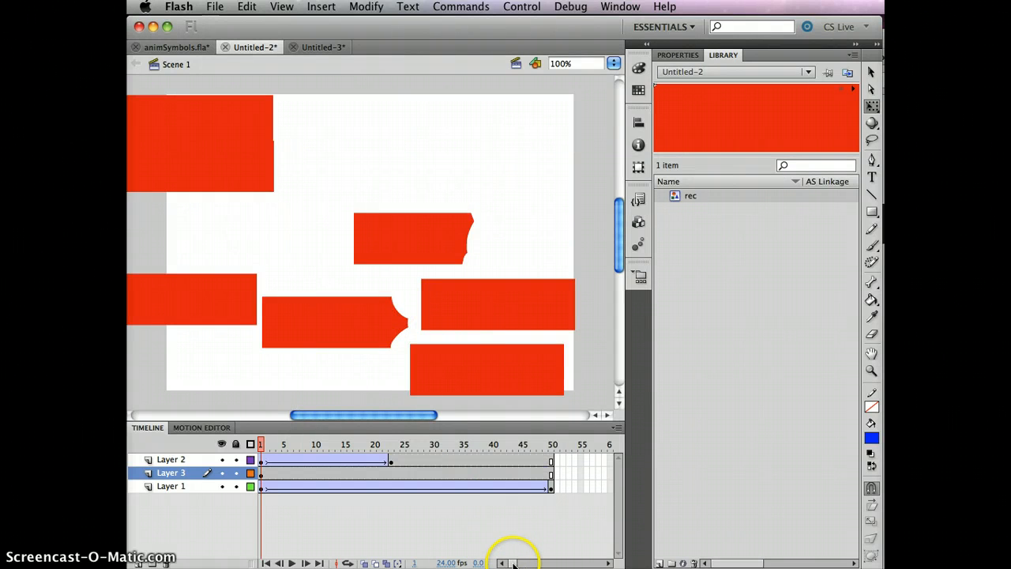
# Delete Layer 2 and Layer 1 so only Layer 3 remains
pyautogui.moveTo(513, 564)
pyautogui.mouseDown()
pyautogui.moveTo(526, 564)
pyautogui.moveTo(493, 562)
pyautogui.mouseUp()
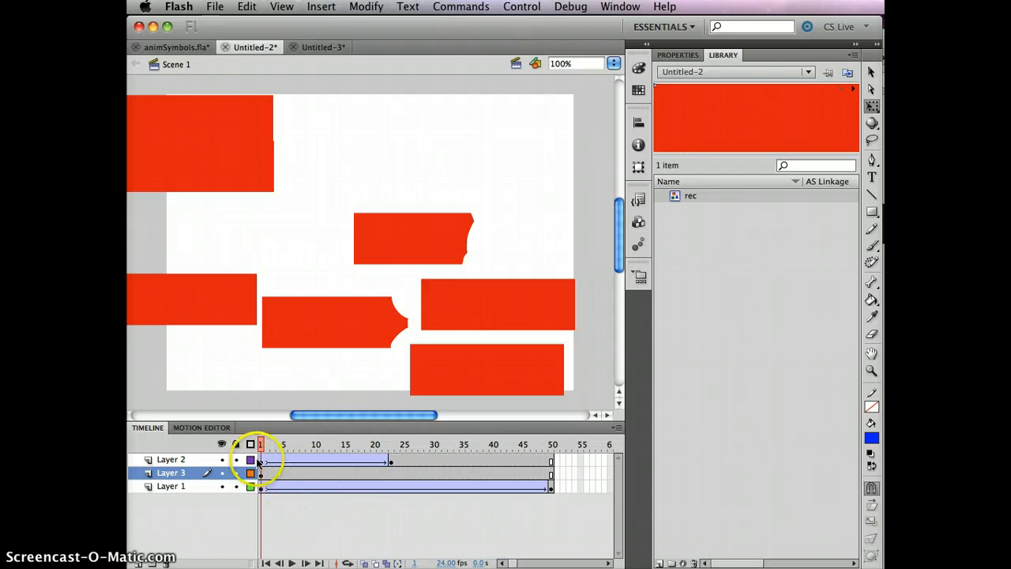
pyautogui.click(171, 460)
pyautogui.click(165, 562)
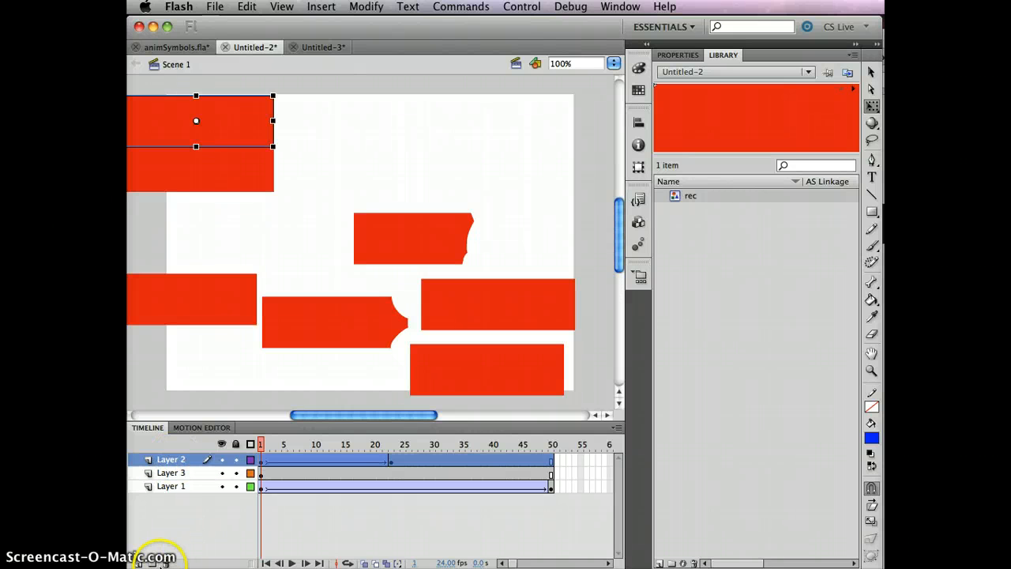
pyautogui.click(171, 474)
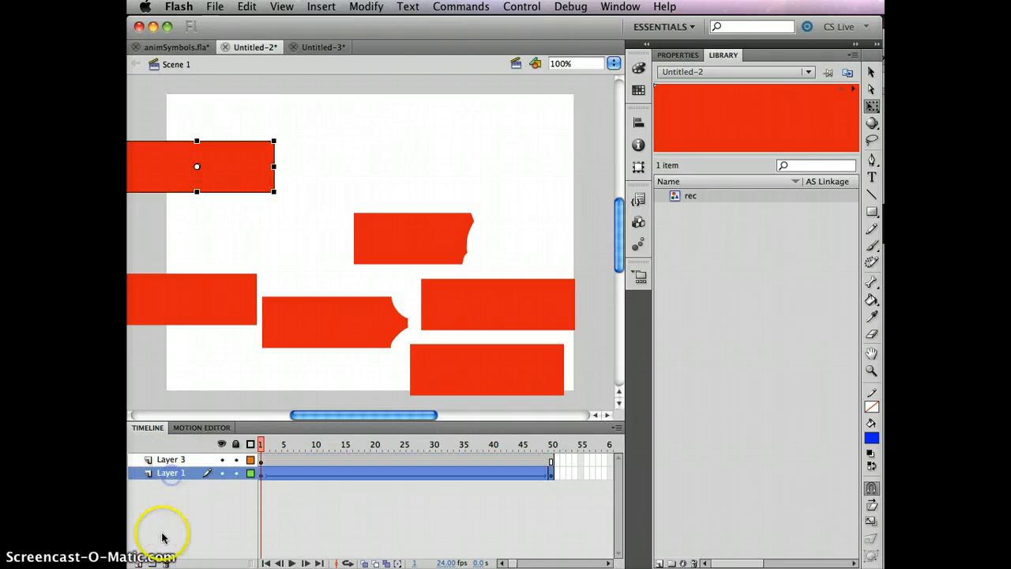
pyautogui.click(166, 562)
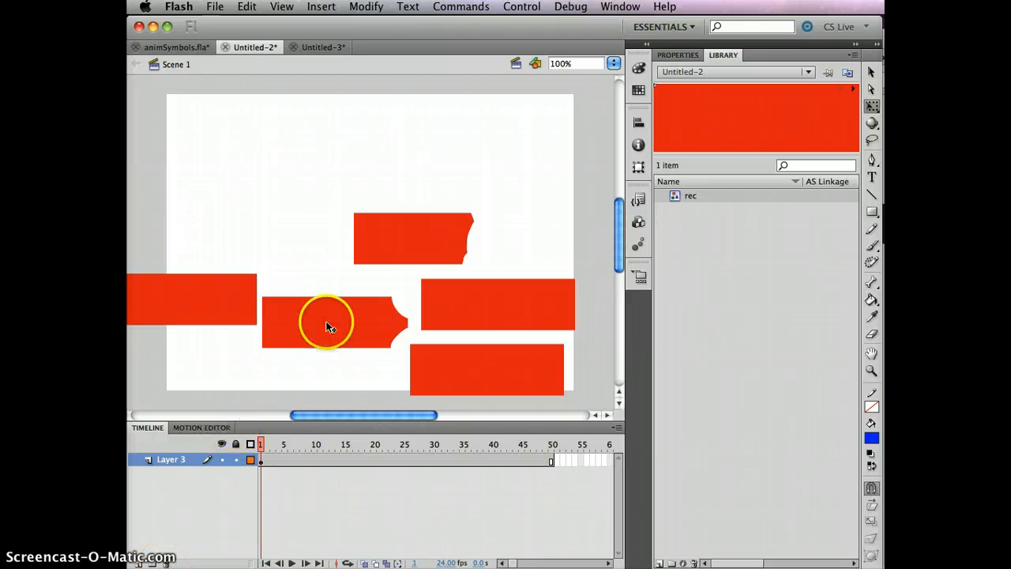
# Delete four red rectangles, move the last one to the stage's lower middle, and test-play
pyautogui.moveTo(309, 168); pyautogui.dragTo(577, 375)
pyautogui.press('Delete')
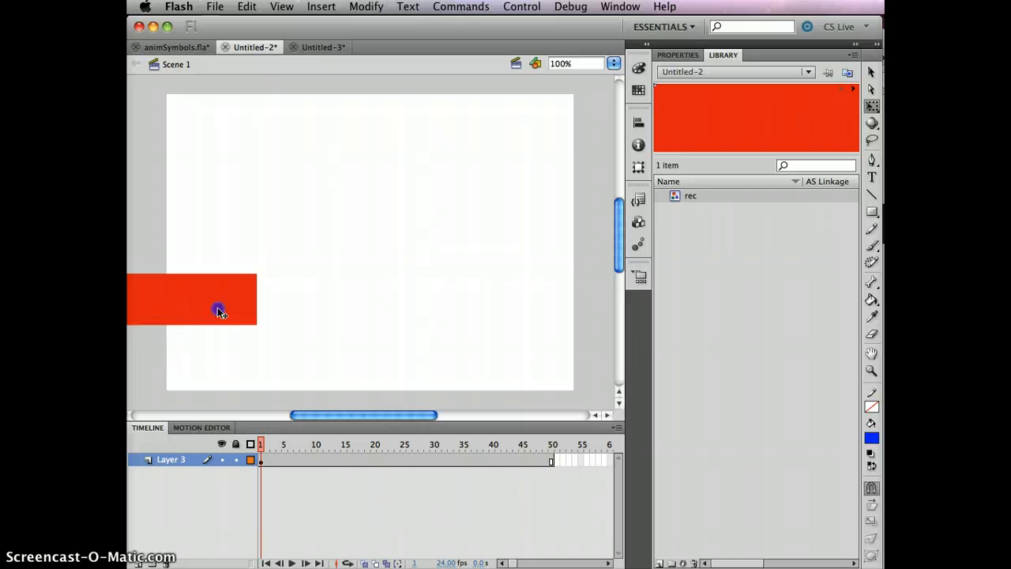
pyautogui.moveTo(219, 312); pyautogui.dragTo(376, 342)
pyautogui.click(429, 227)
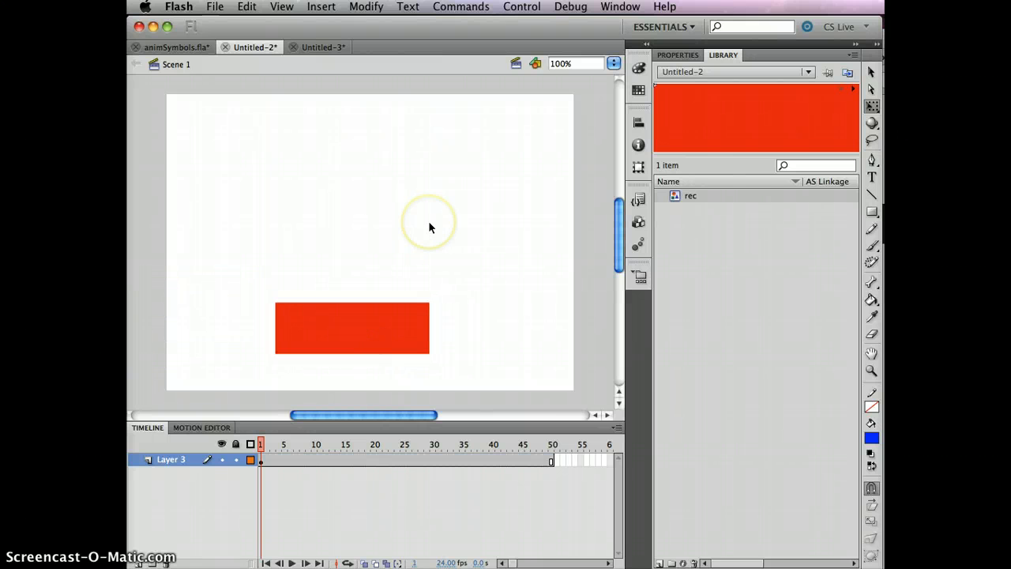
pyautogui.press('super+Return')
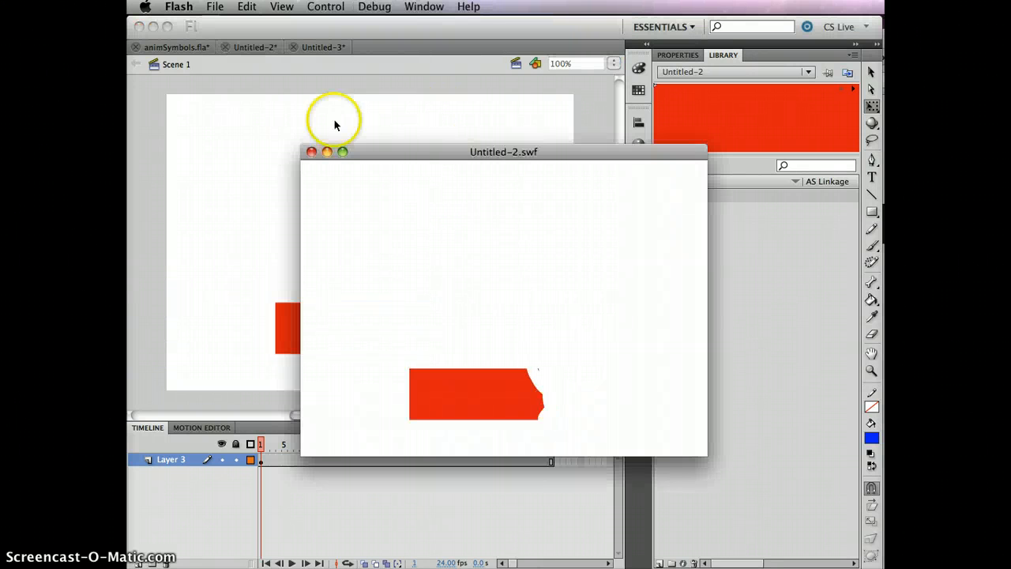
# Remove frames 2–50 from Layer 3 so only frame 1 remains, then verify in a test play
pyautogui.click(311, 152)
pyautogui.click(266, 460)
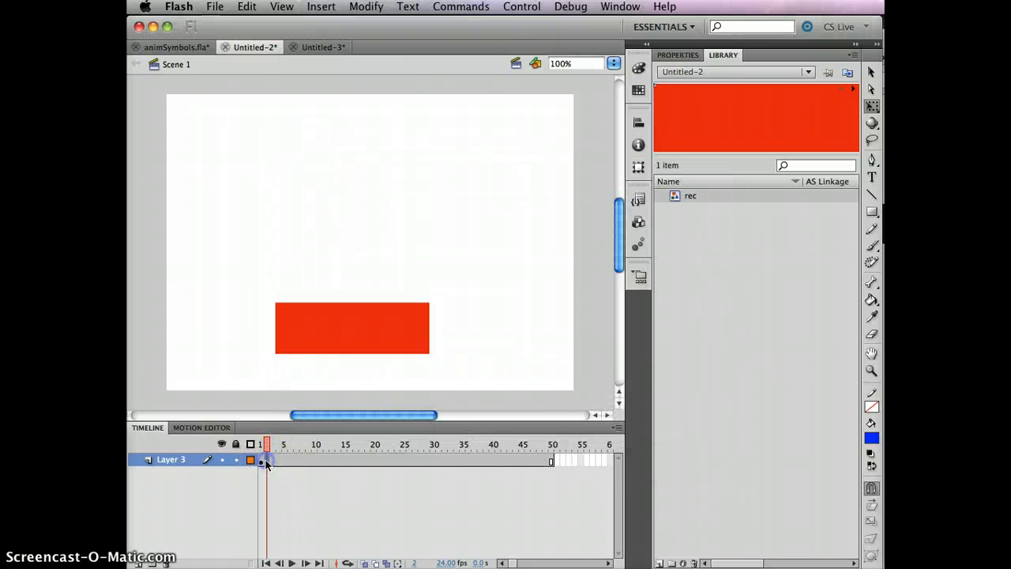
pyautogui.moveTo(266, 463); pyautogui.dragTo(550, 462)
pyautogui.press('super+z')
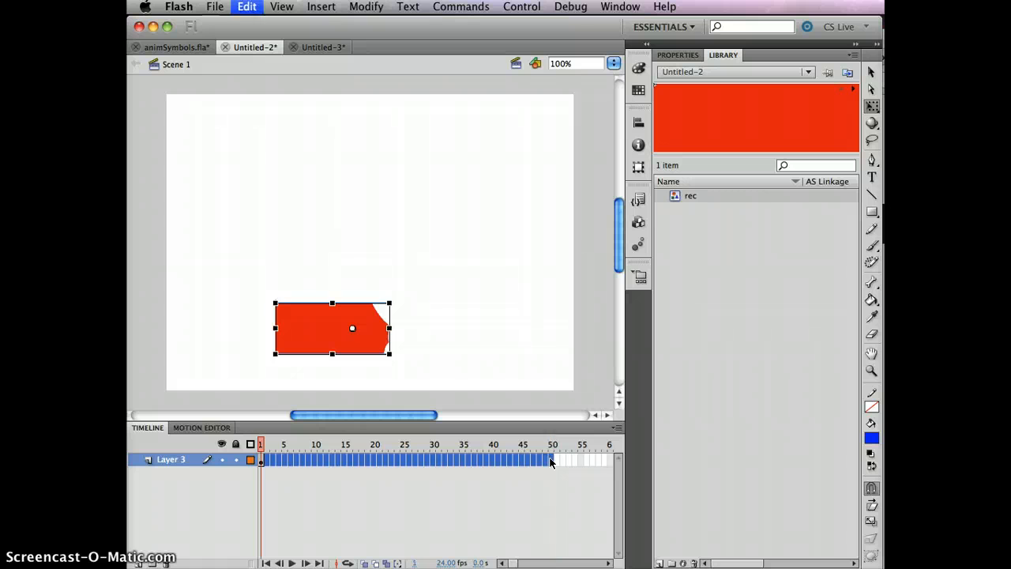
pyautogui.click(410, 495)
pyautogui.press('super+Return')
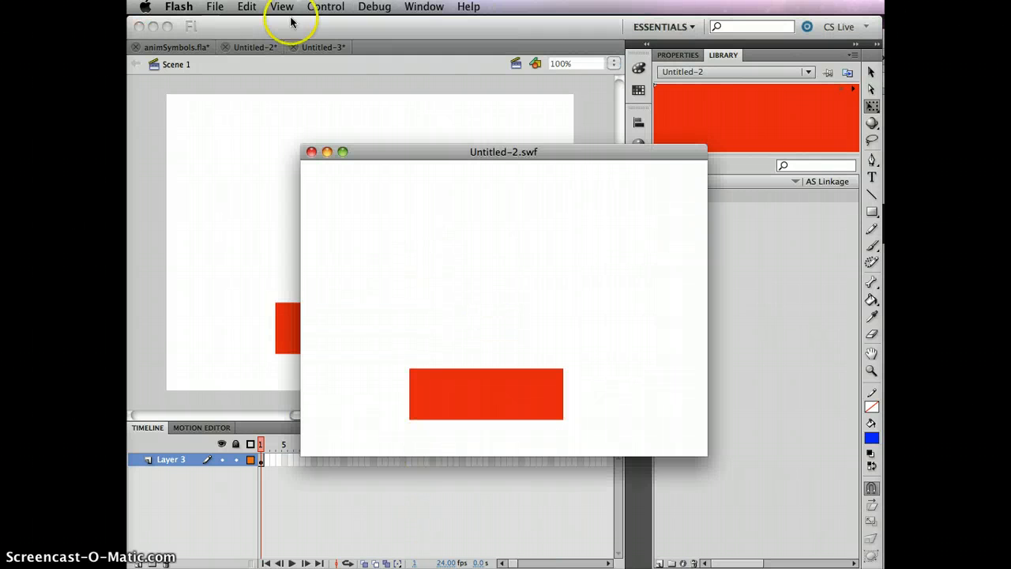
pyautogui.click(311, 152)
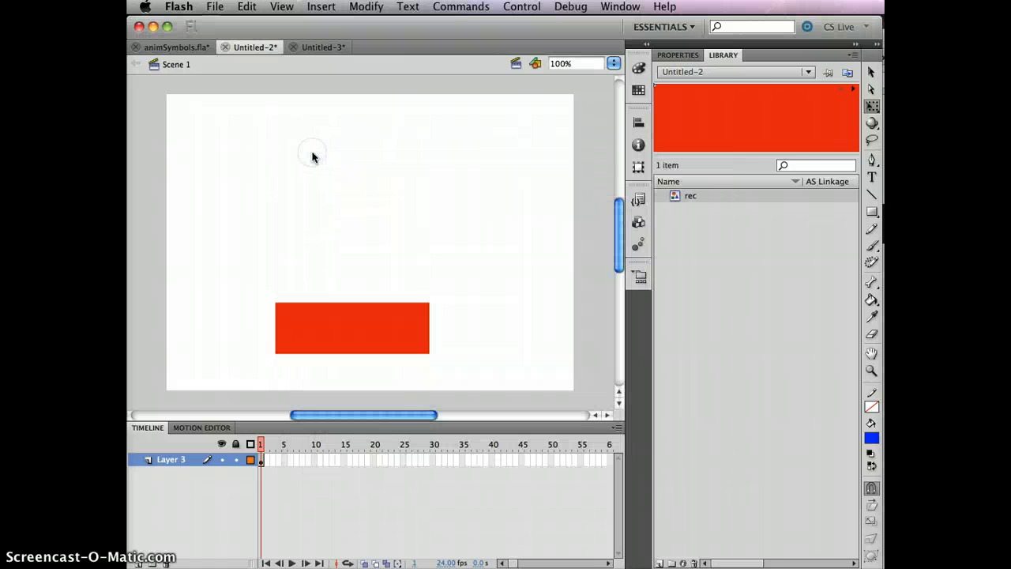
pyautogui.doubleClick(775, 130)
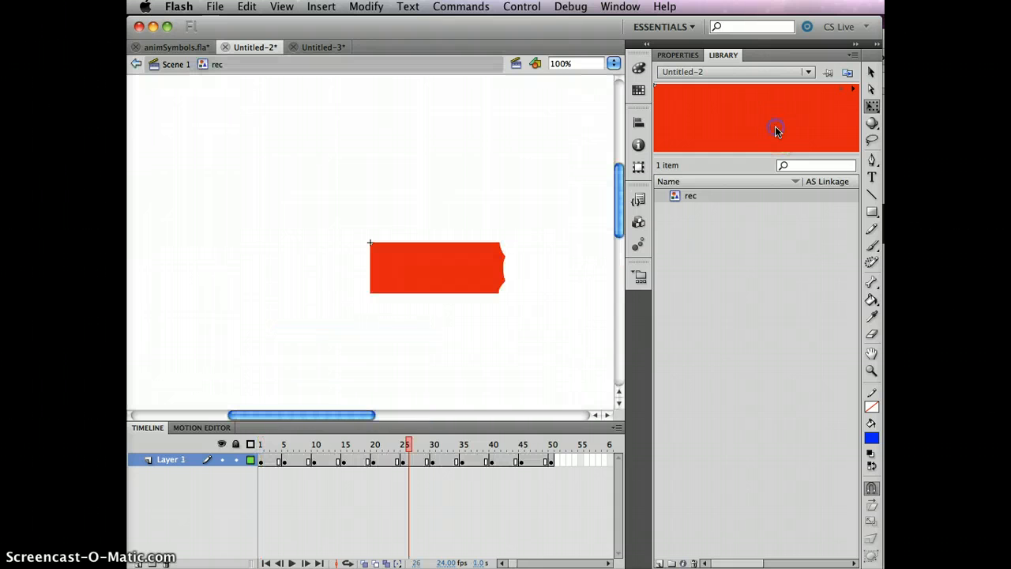
pyautogui.moveTo(371, 445); pyautogui.dragTo(420, 440)
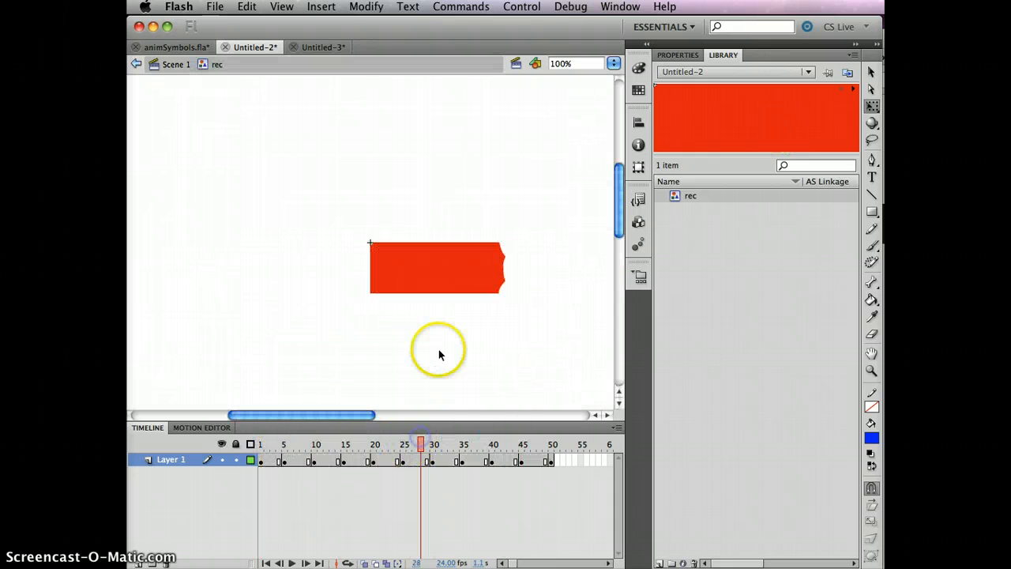
pyautogui.click(175, 49)
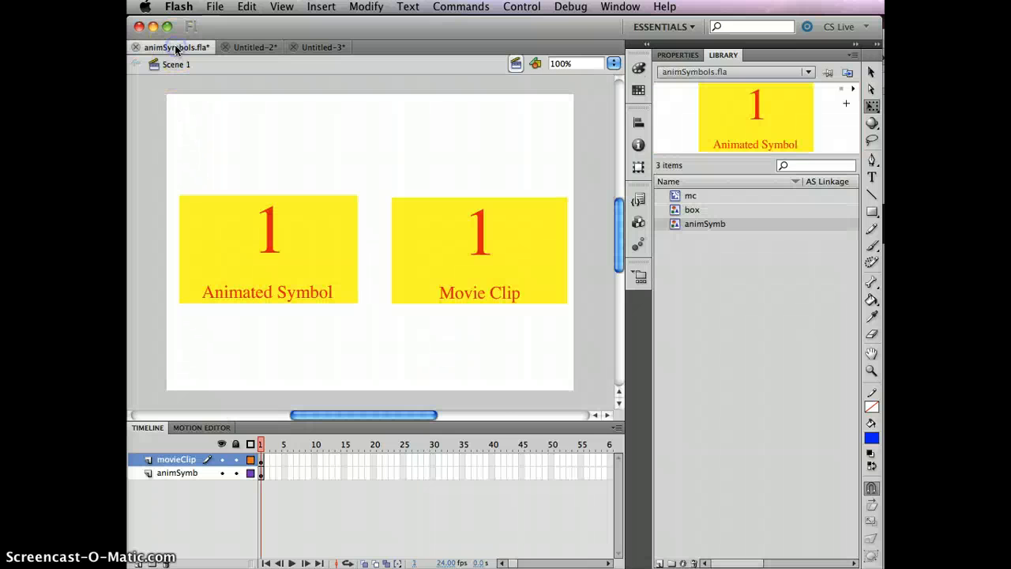
pyautogui.click(258, 47)
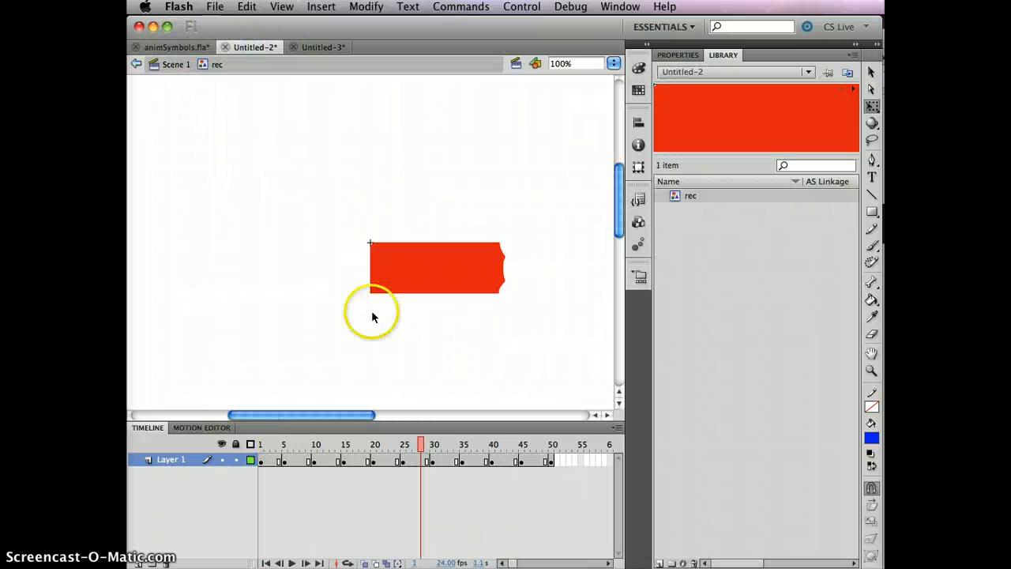
pyautogui.moveTo(419, 442); pyautogui.dragTo(249, 446)
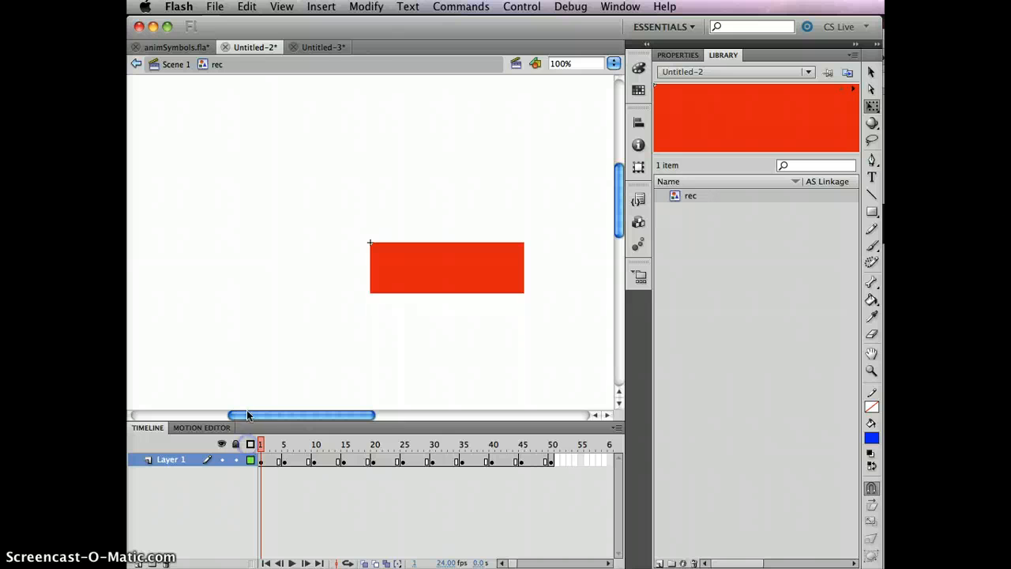
pyautogui.click(177, 65)
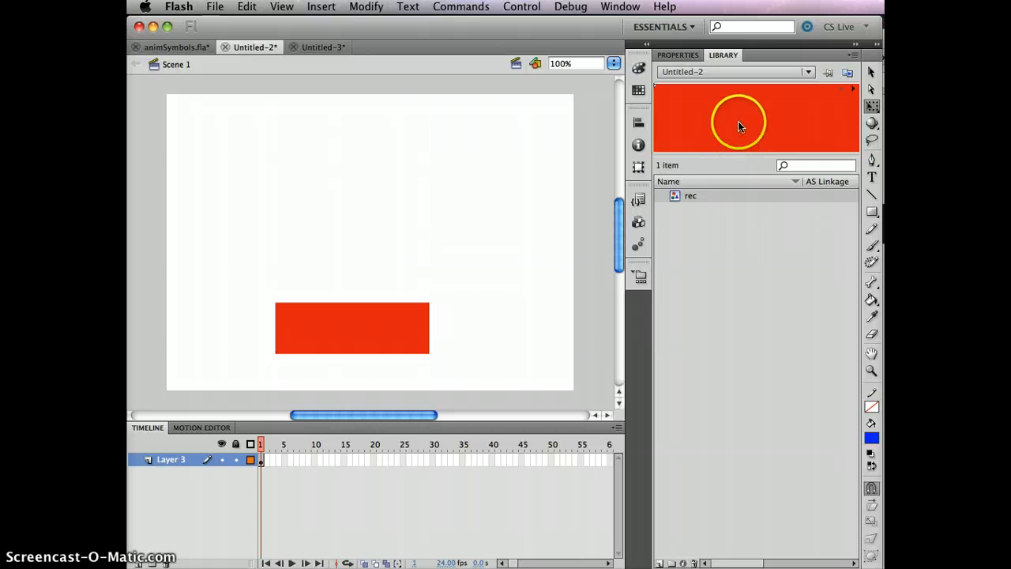
# Duplicate the rec library symbol as a Movie Clip named rec_mc
pyautogui.rightClick(714, 202)
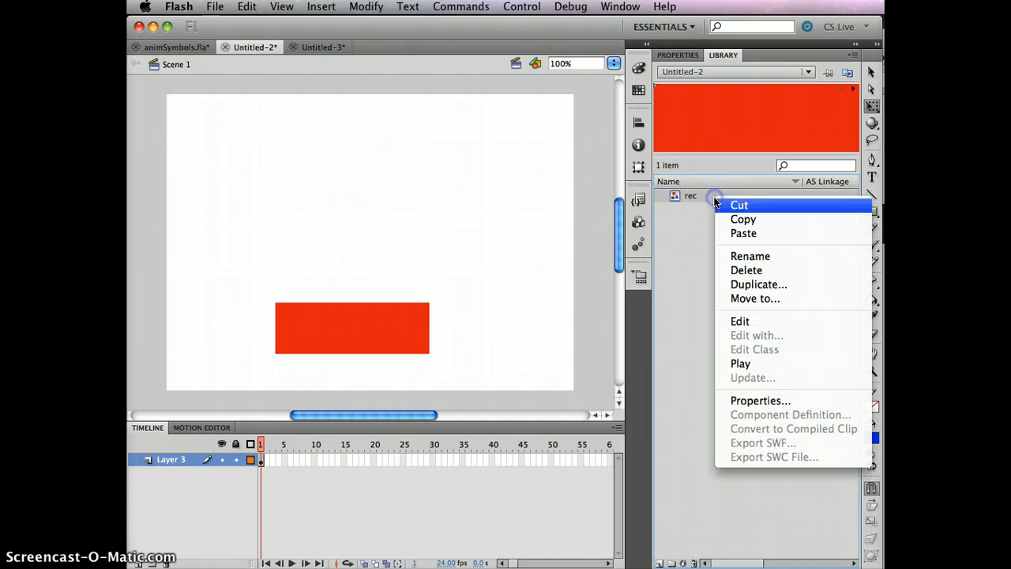
pyautogui.click(767, 287)
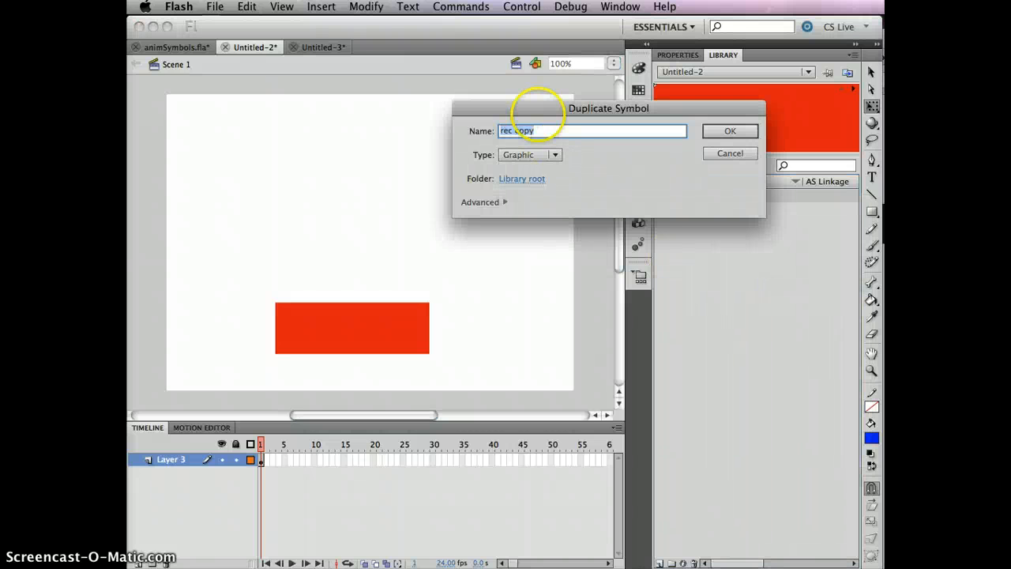
pyautogui.moveTo(511, 130); pyautogui.dragTo(541, 130)
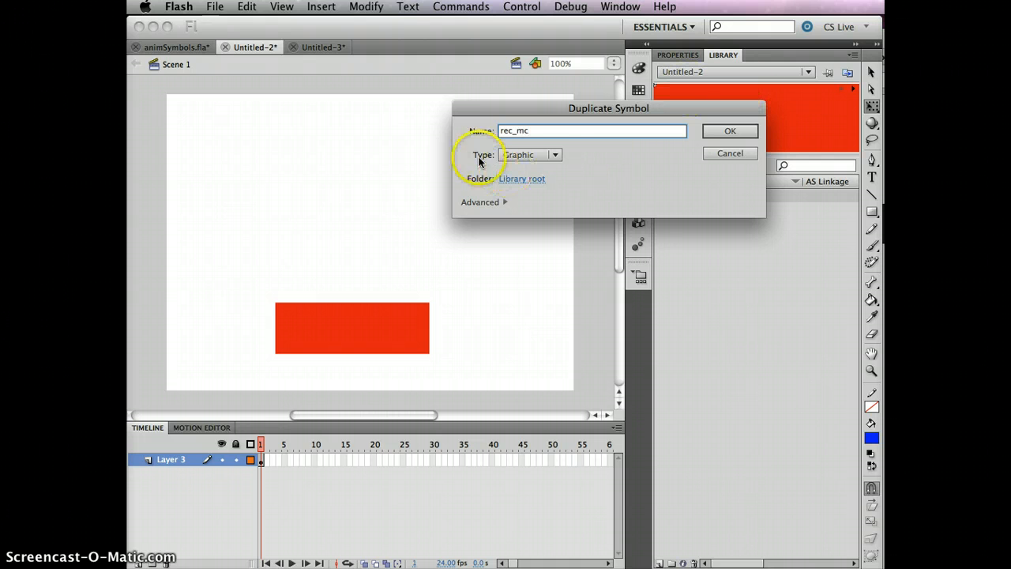
pyautogui.click(555, 157)
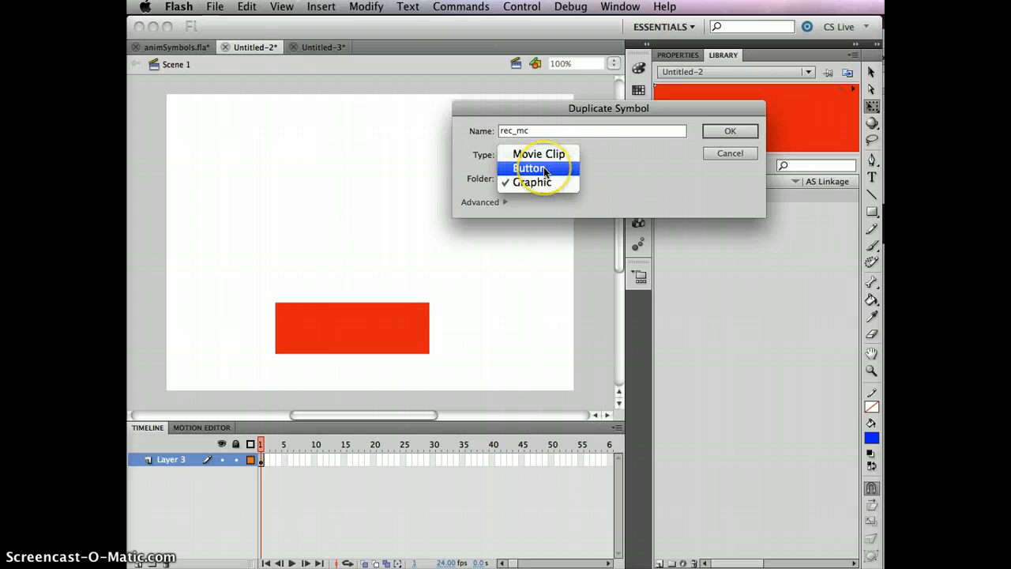
pyautogui.click(545, 154)
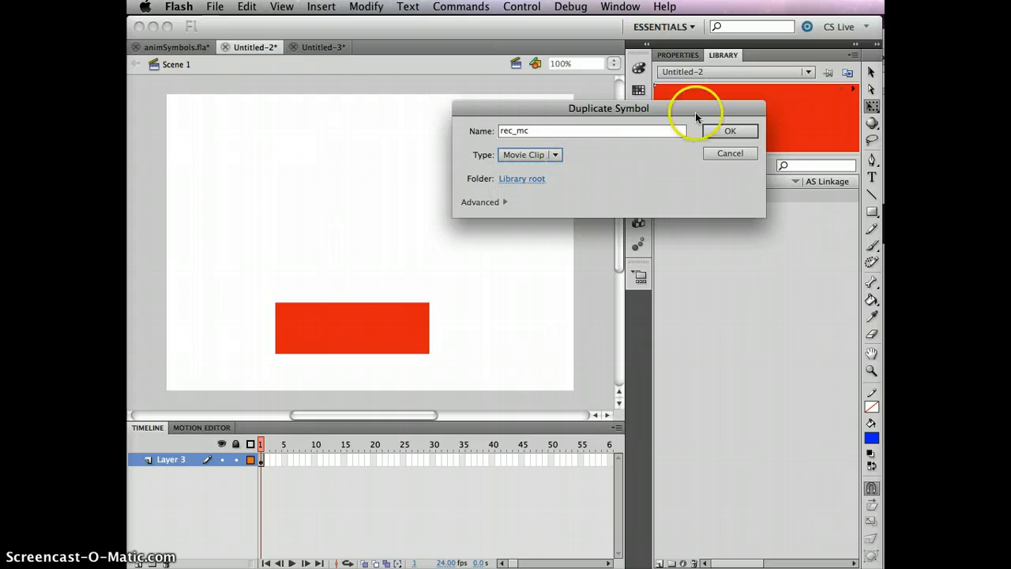
pyautogui.click(730, 131)
# Drag a rec_mc instance from the Library onto the stage above the red rectangle
pyautogui.click(728, 305)
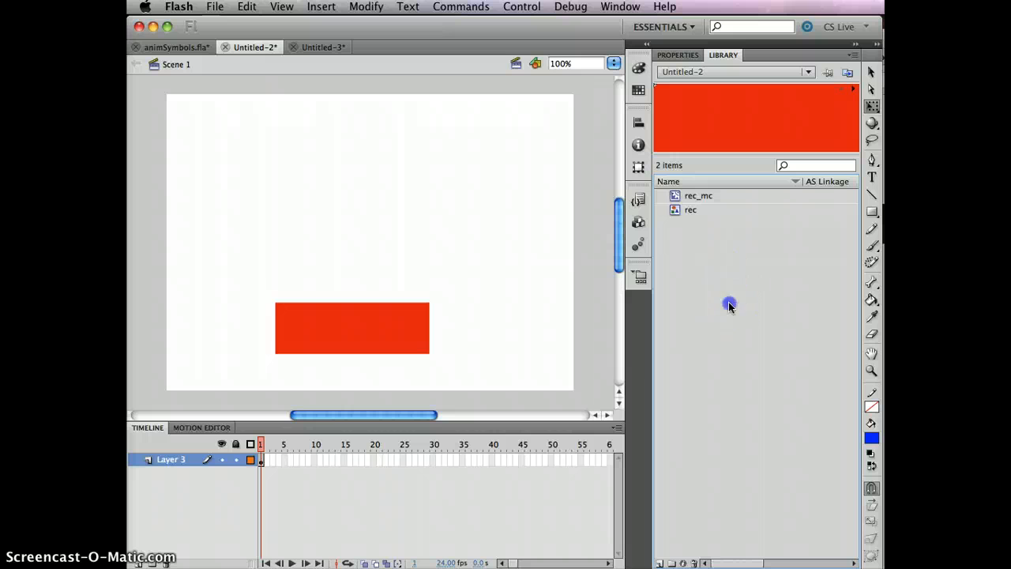
pyautogui.click(680, 209)
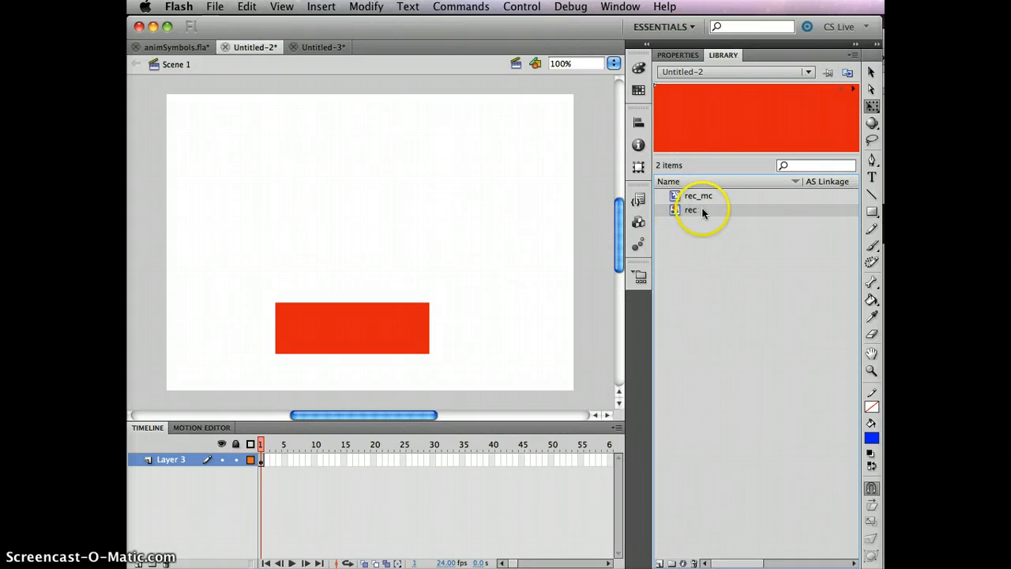
pyautogui.click(696, 196)
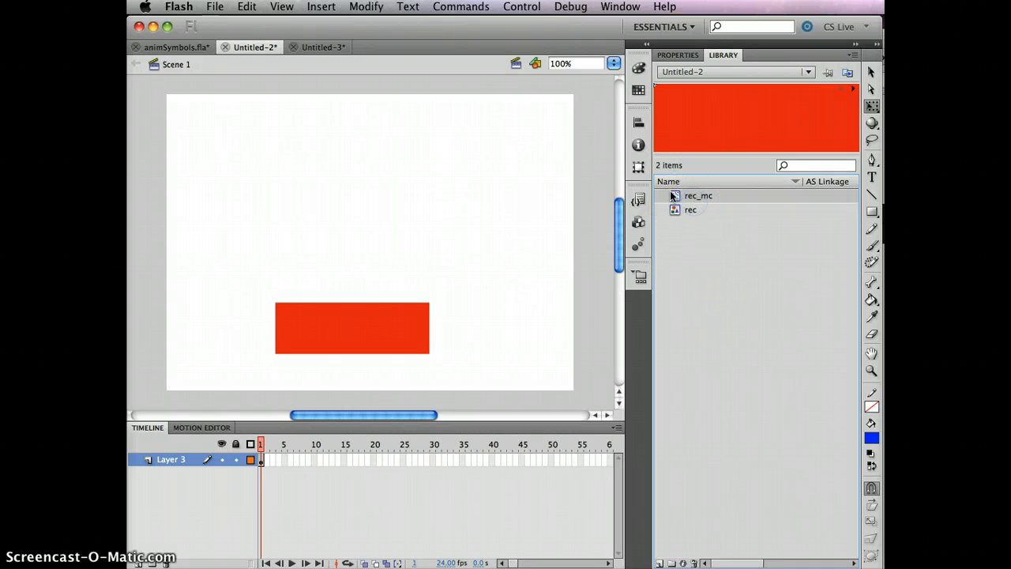
pyautogui.moveTo(676, 196); pyautogui.dragTo(673, 218)
pyautogui.click(679, 210)
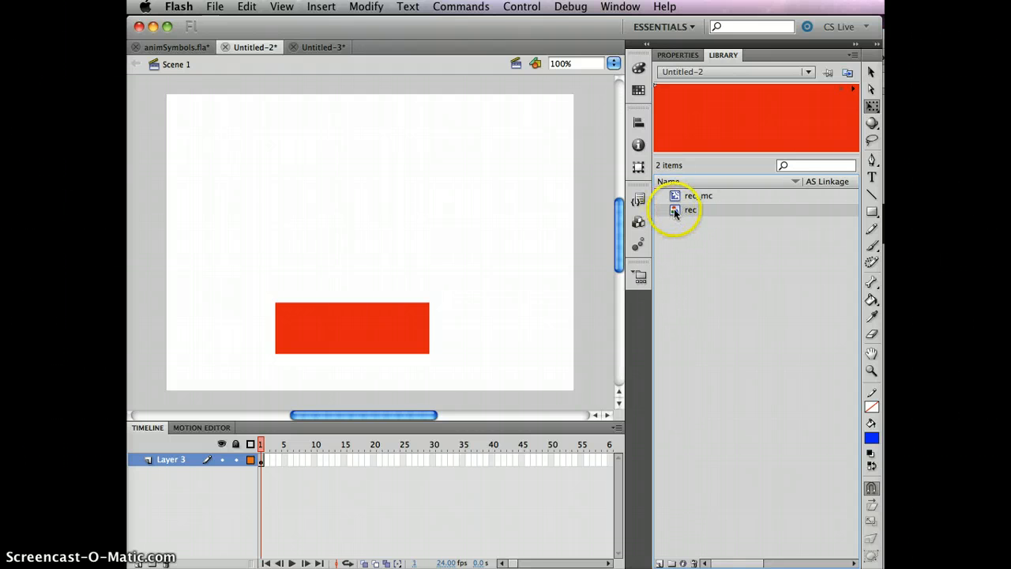
pyautogui.click(709, 196)
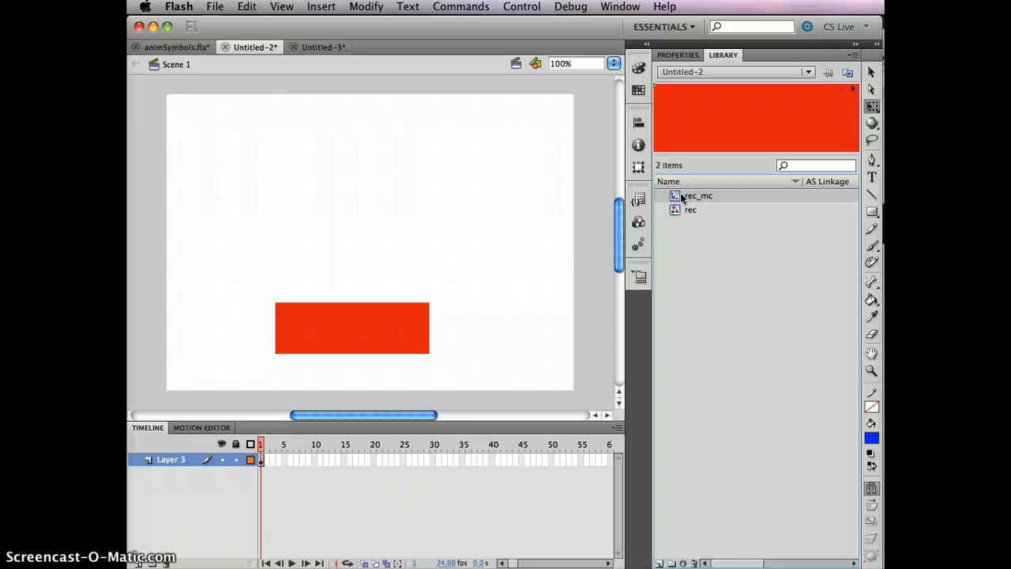
pyautogui.click(694, 198)
pyautogui.click(713, 199)
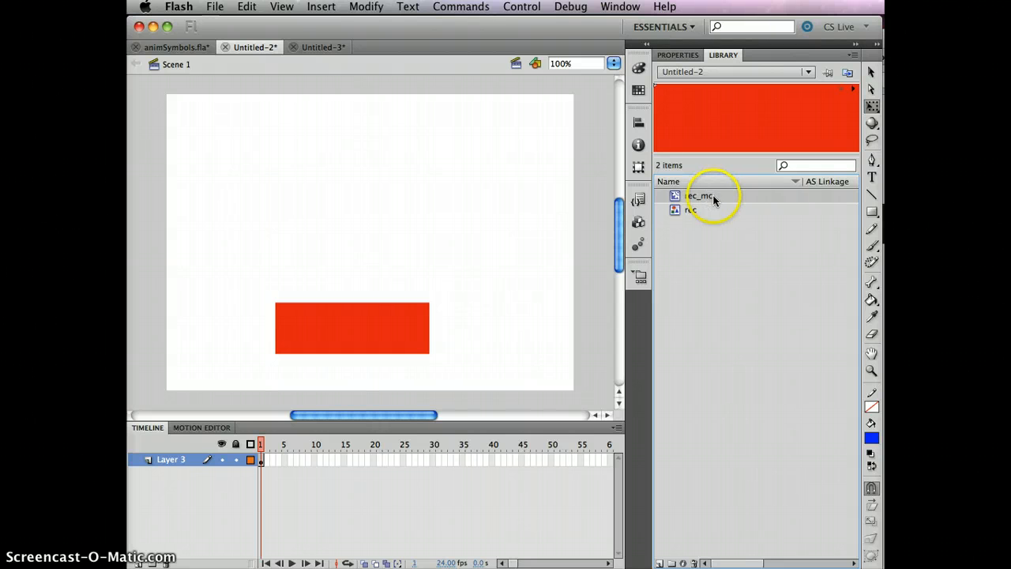
pyautogui.click(672, 195)
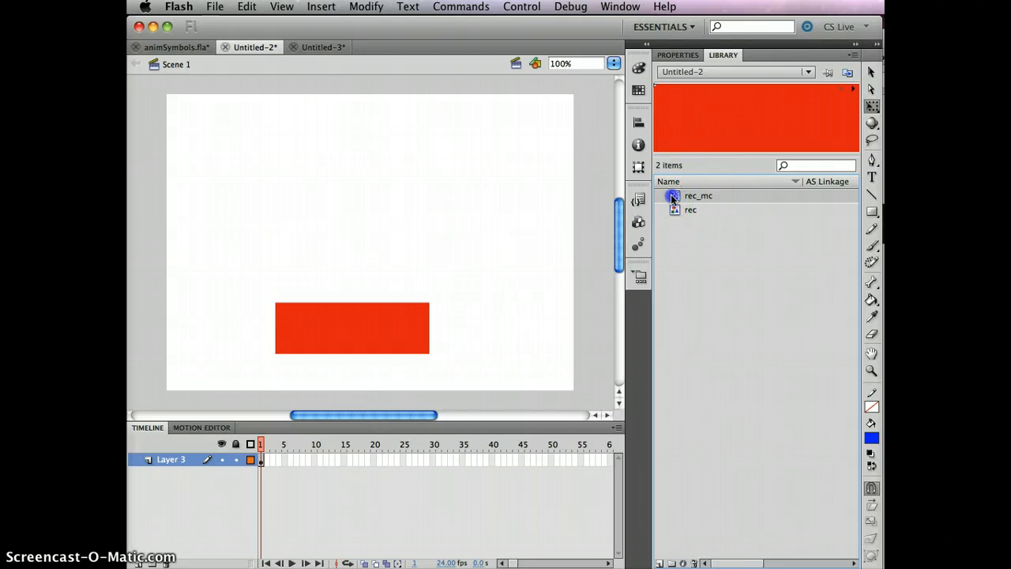
pyautogui.moveTo(671, 198); pyautogui.dragTo(369, 204)
# Drop the rec_mc instance, test-play to watch it reshape, and close the preview
pyautogui.click(462, 240)
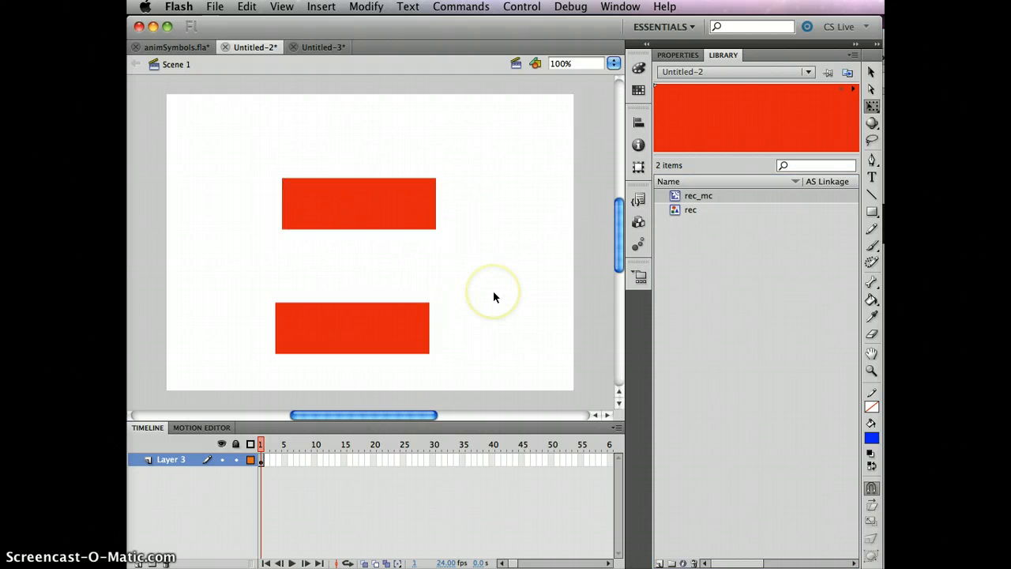
pyautogui.press('super+Return')
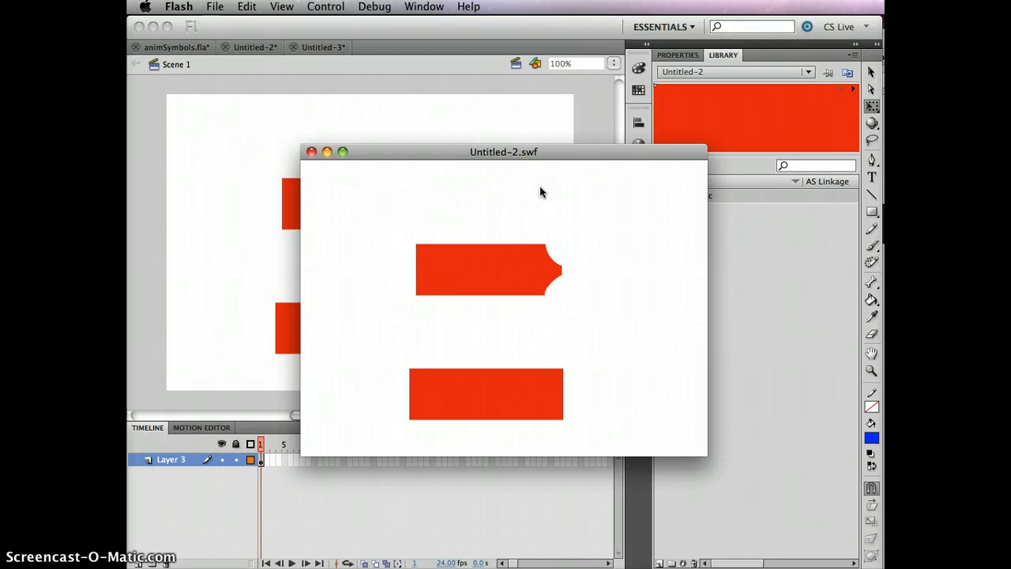
pyautogui.click(310, 153)
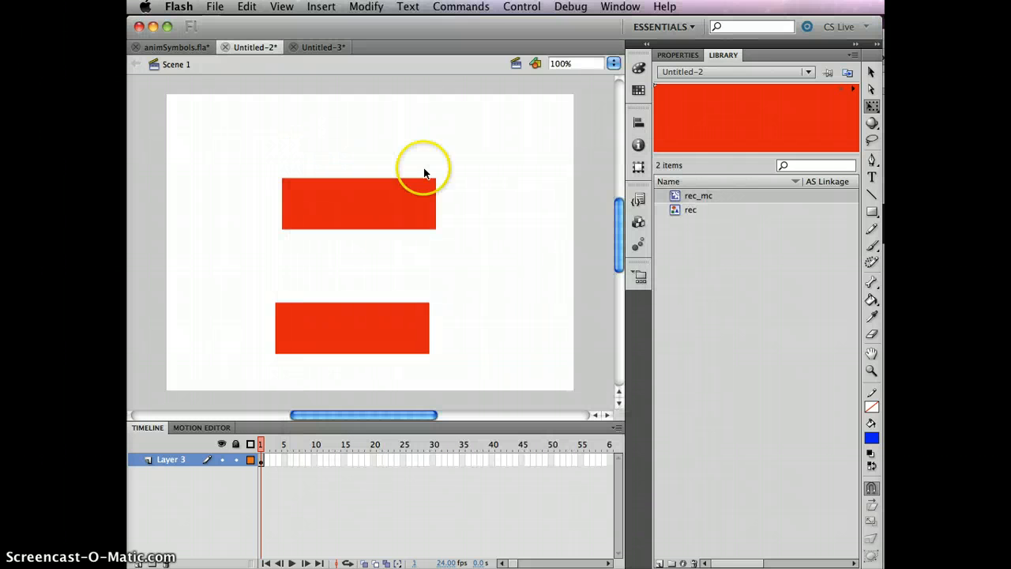
pyautogui.click(707, 198)
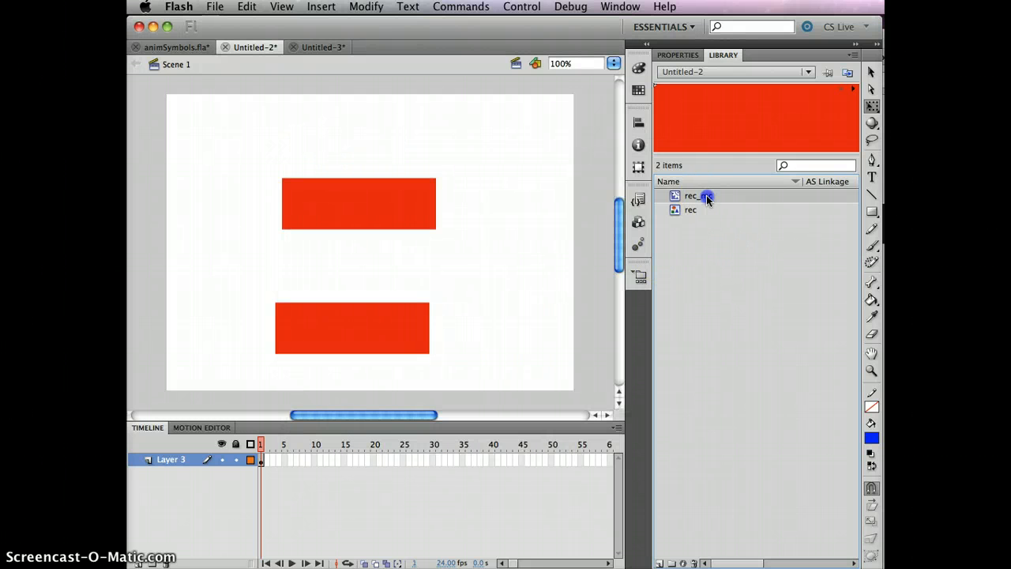
# Inside rec_mc, add a new layer with the text 'movie clip', return to Scene 1, and test-play
pyautogui.doubleClick(736, 132)
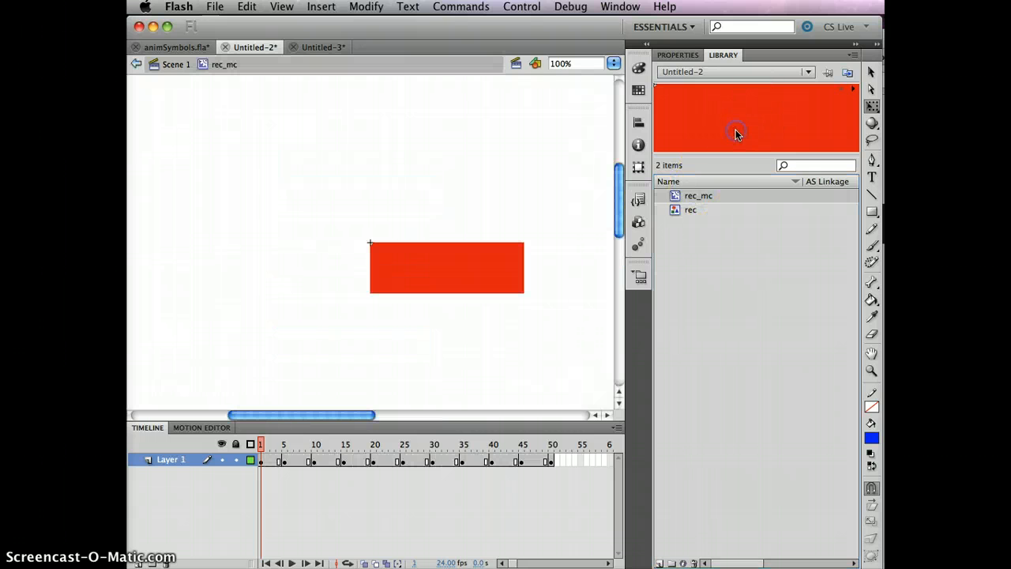
pyautogui.click(138, 562)
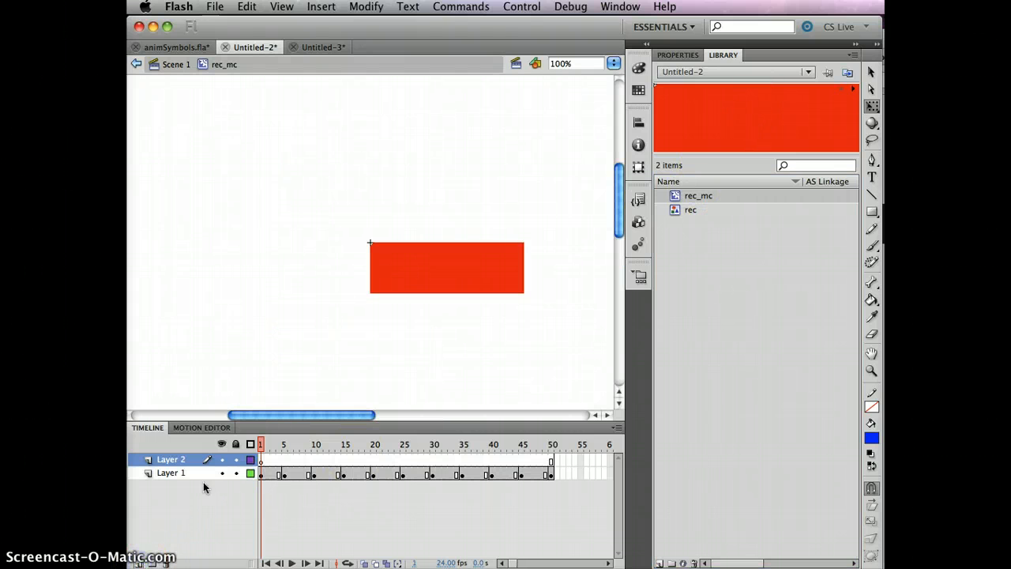
pyautogui.click(263, 460)
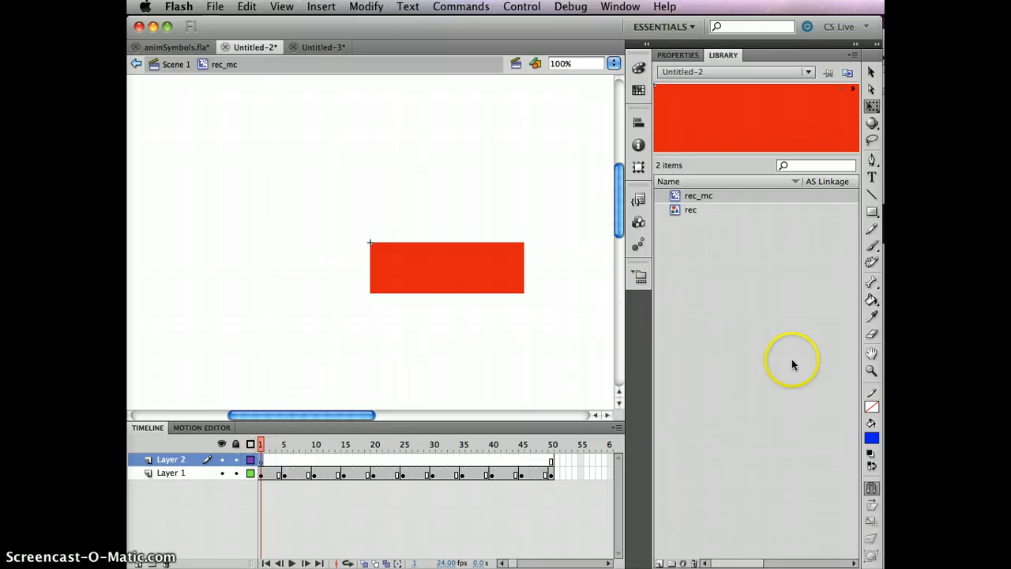
pyautogui.click(872, 177)
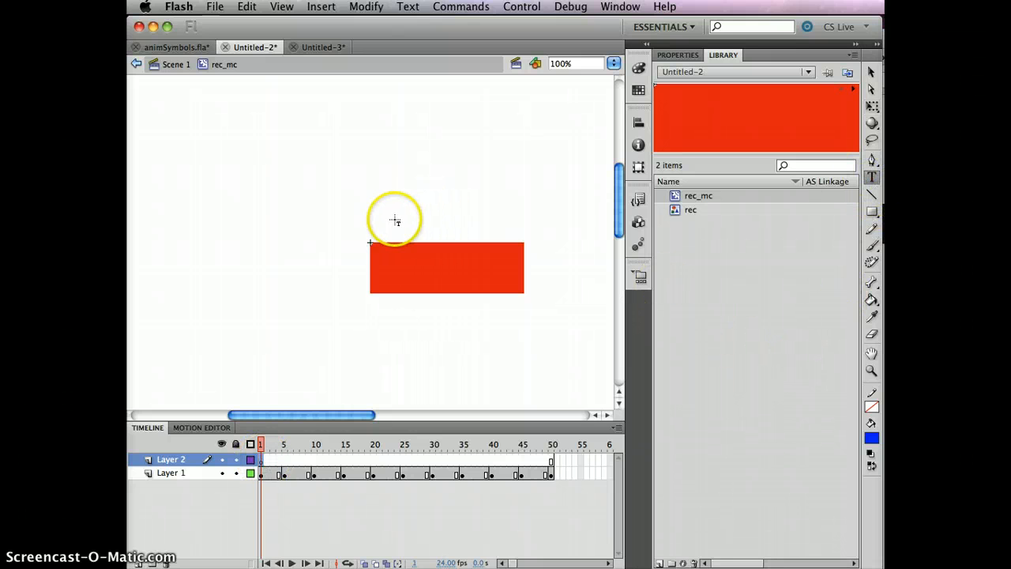
pyautogui.click(395, 221)
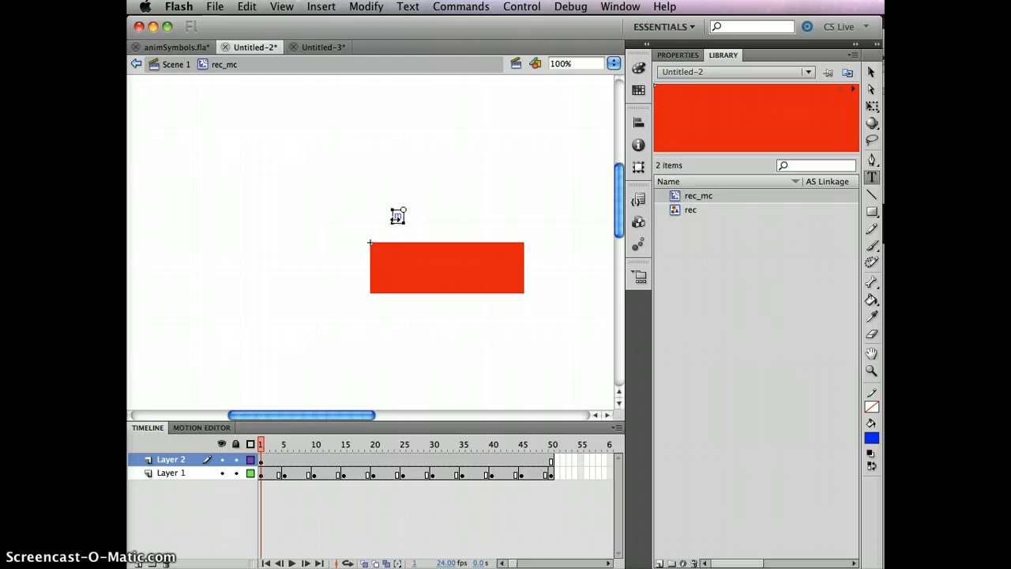
pyautogui.write('movie clip')
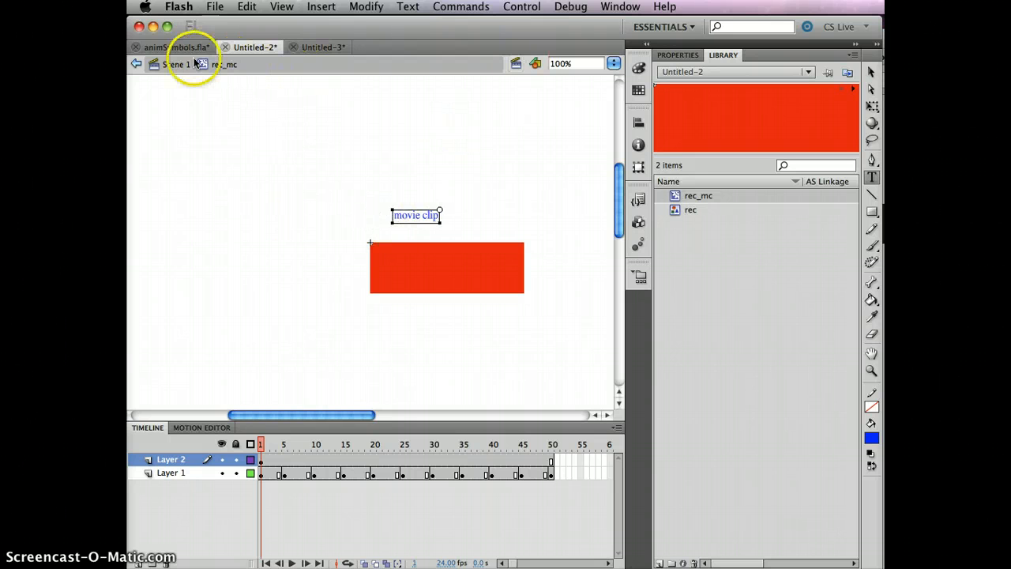
pyautogui.click(172, 64)
pyautogui.press('super+Return')
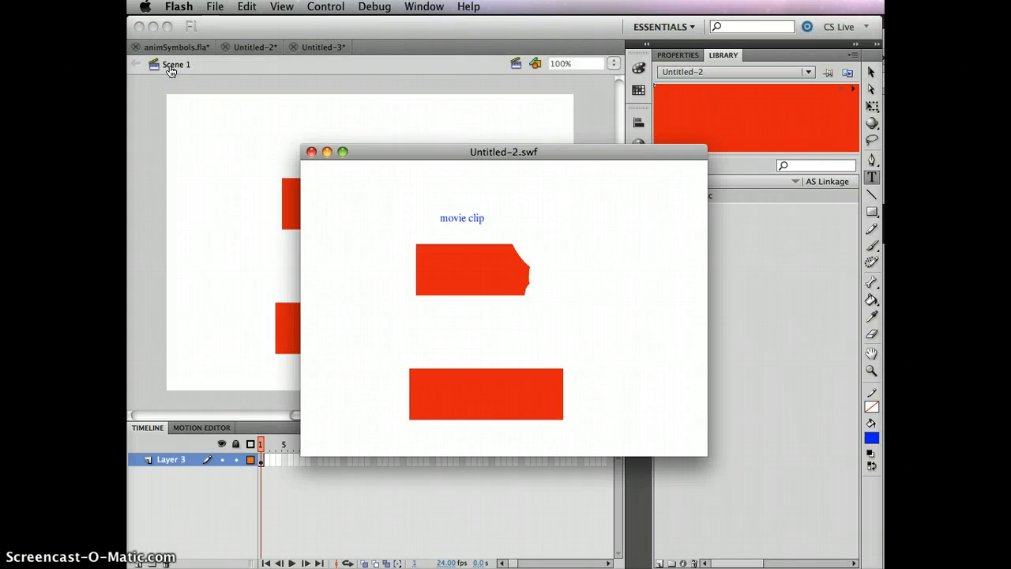
# Close the Untitled-2.swf test movie window
pyautogui.click(312, 153)
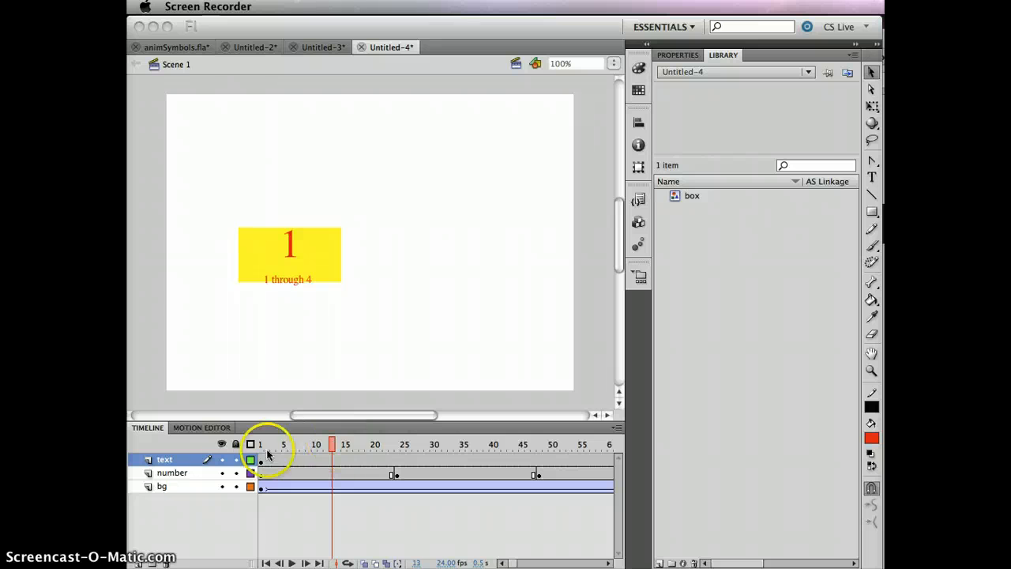
pyautogui.click(332, 443)
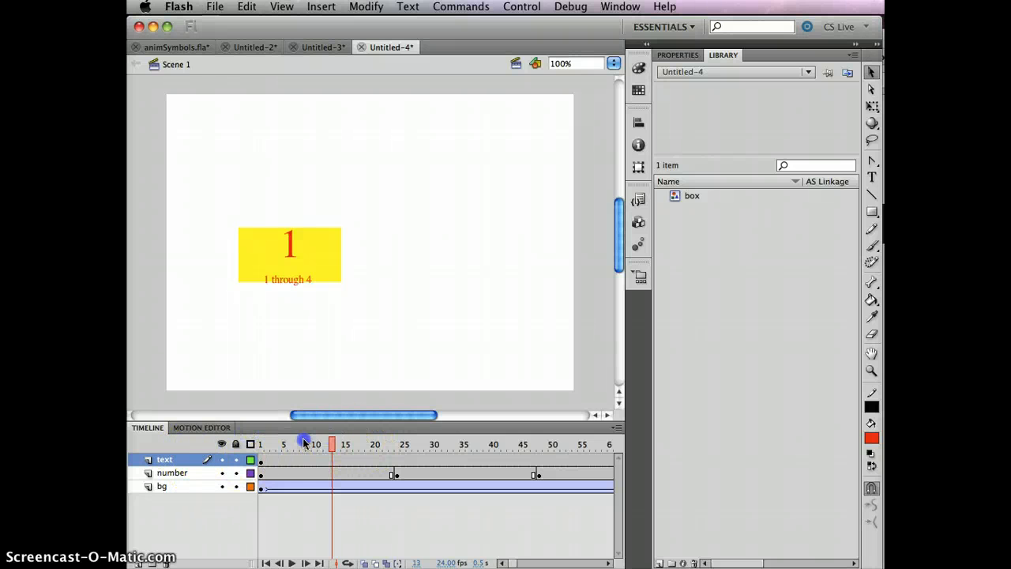
pyautogui.click(266, 444)
pyautogui.click(222, 459)
pyautogui.click(222, 459)
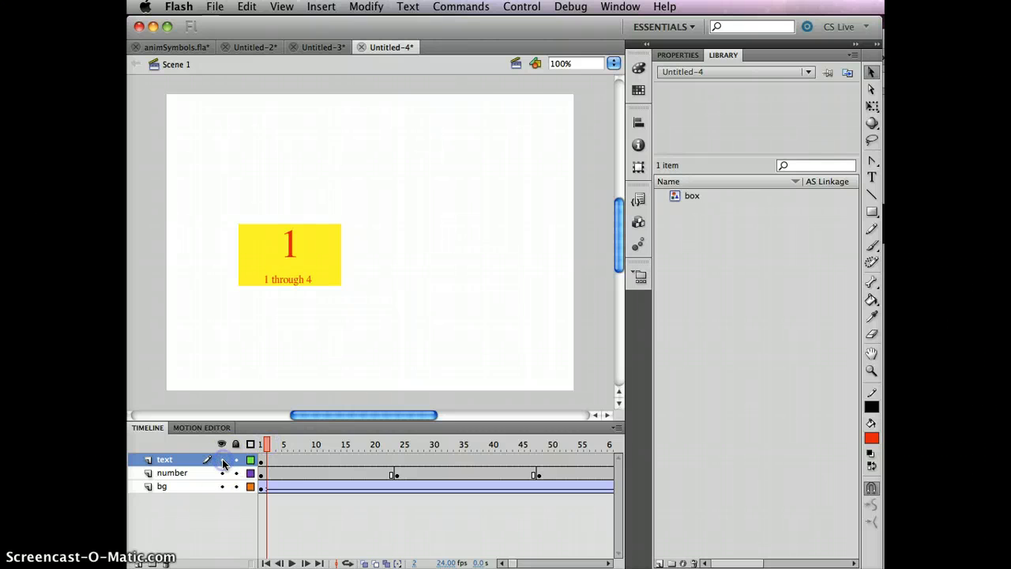
pyautogui.click(222, 460)
pyautogui.click(222, 459)
pyautogui.click(222, 473)
pyautogui.click(221, 473)
pyautogui.click(262, 443)
pyautogui.click(336, 444)
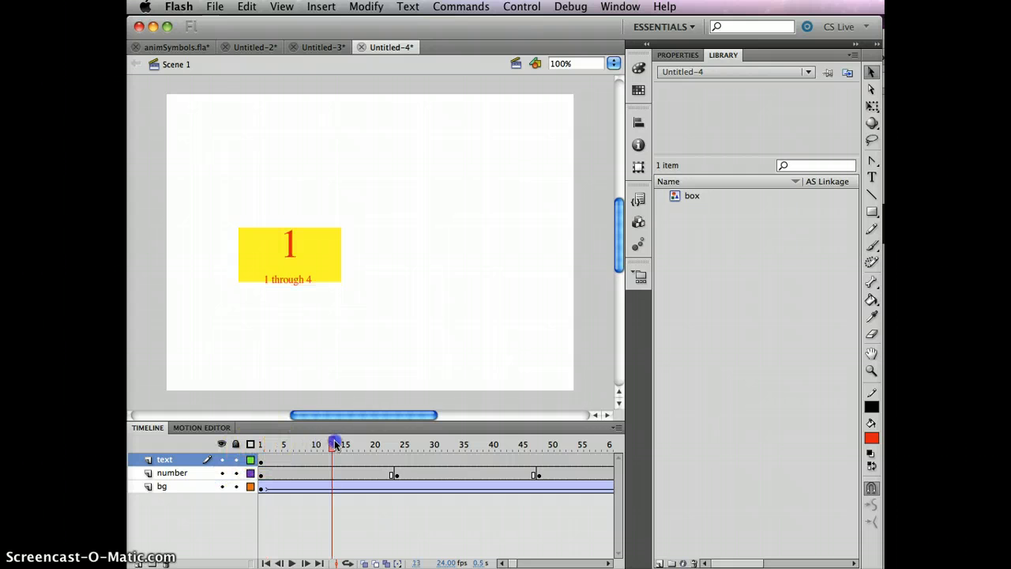
pyautogui.moveTo(335, 443); pyautogui.dragTo(298, 440)
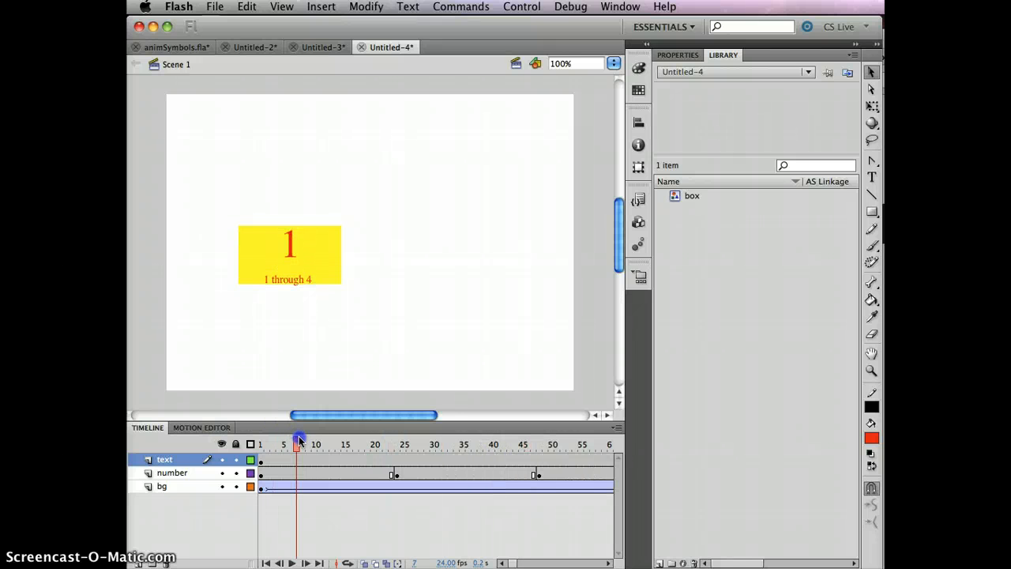
pyautogui.click(397, 474)
pyautogui.moveTo(397, 443); pyautogui.dragTo(207, 429)
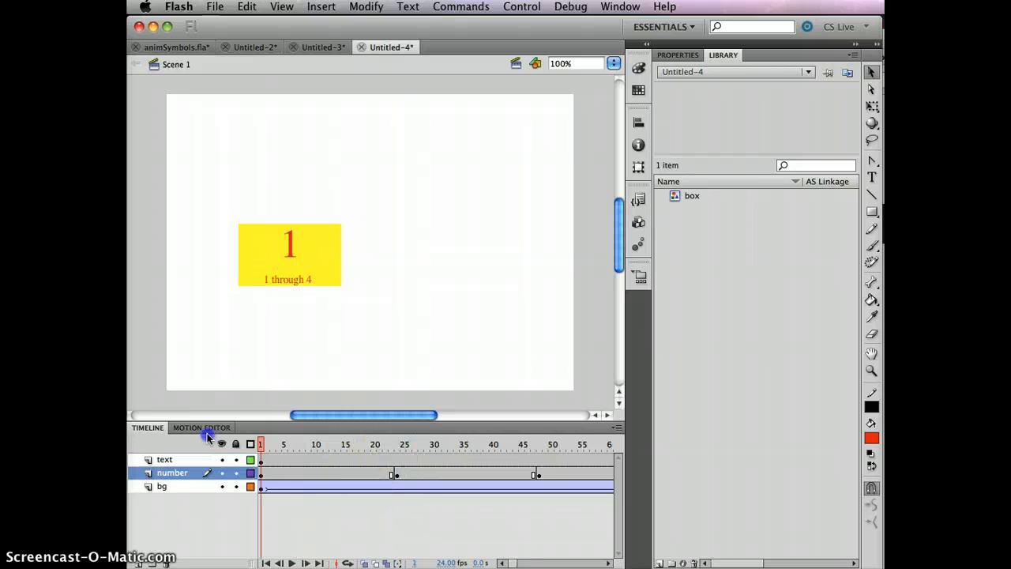
pyautogui.click(261, 487)
pyautogui.moveTo(263, 444); pyautogui.dragTo(198, 426)
pyautogui.click(297, 485)
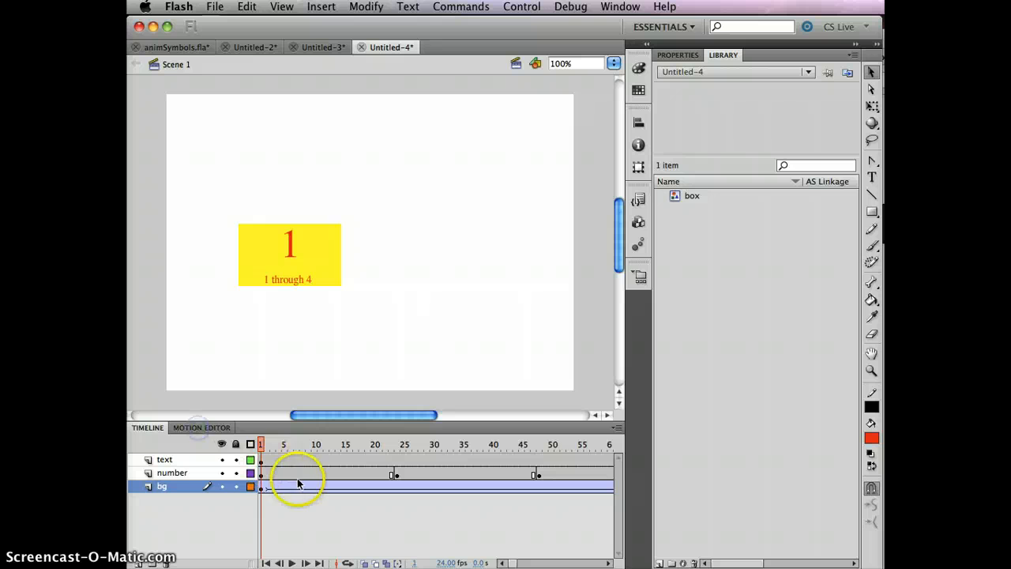
pyautogui.click(653, 196)
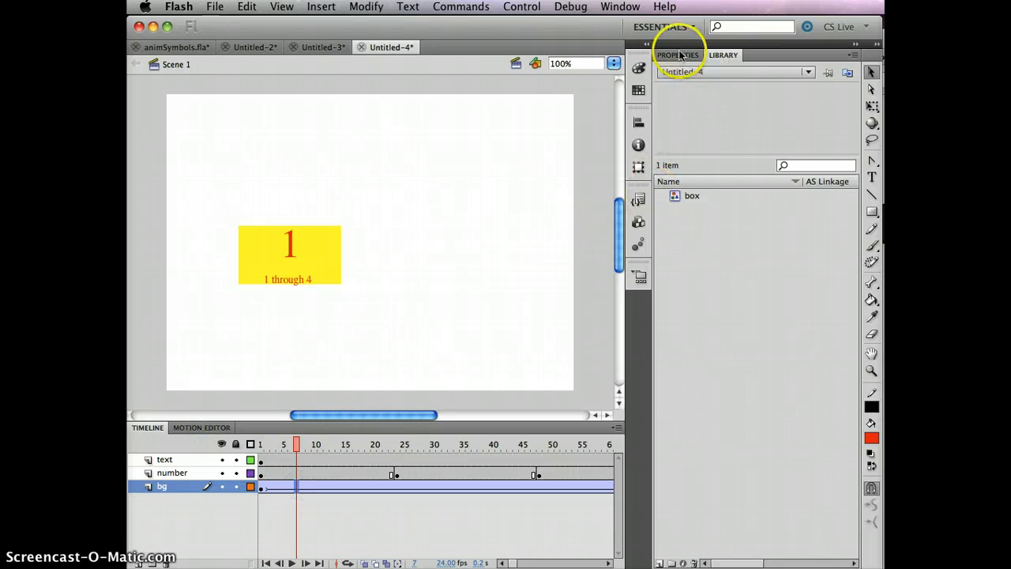
pyautogui.click(688, 199)
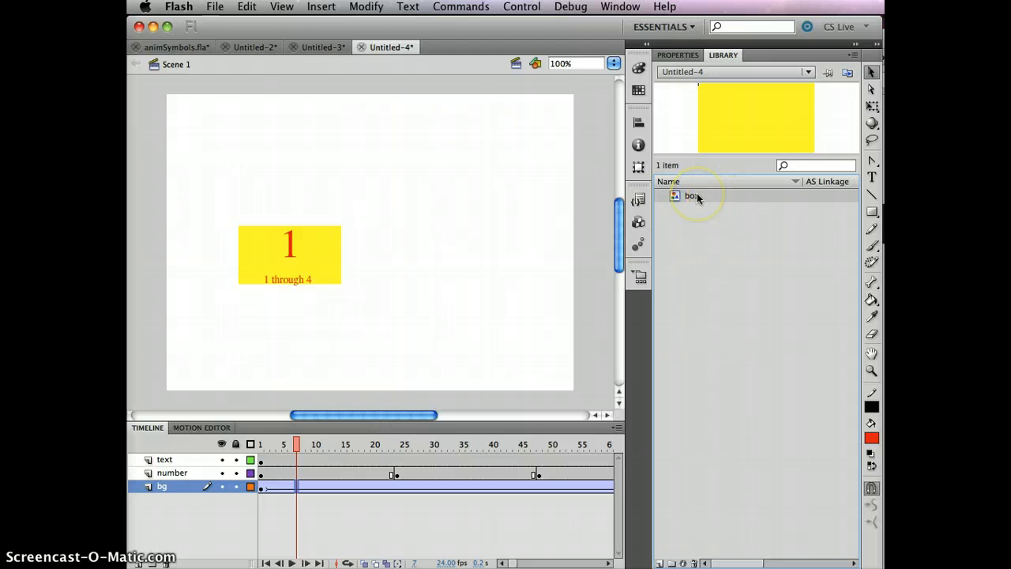
pyautogui.doubleClick(745, 134)
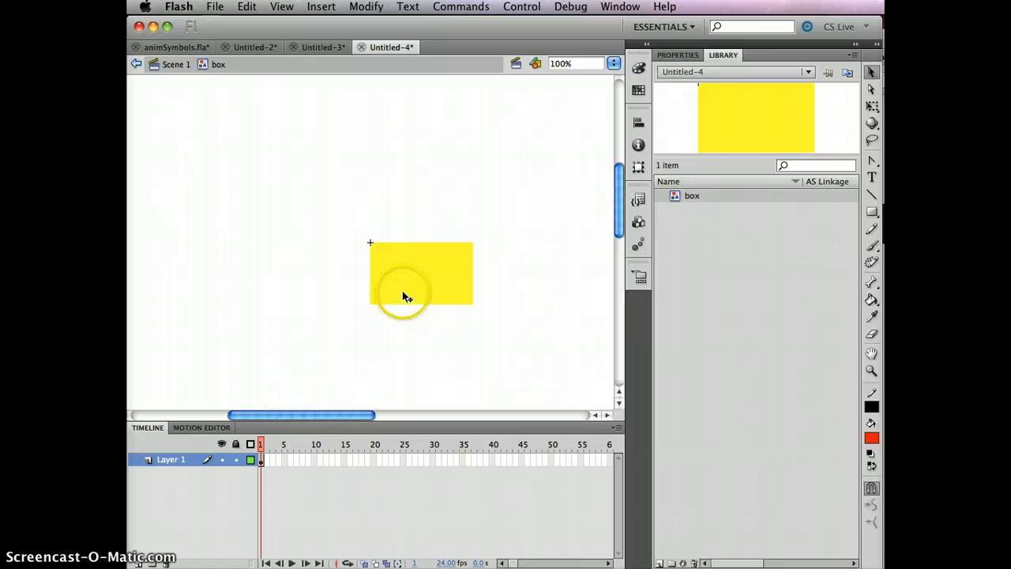
pyautogui.click(421, 285)
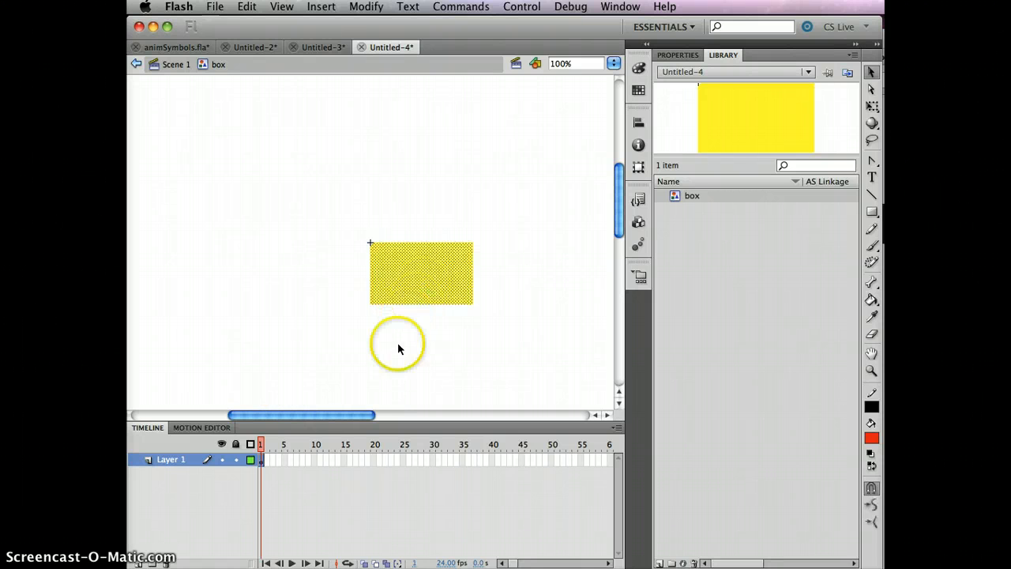
pyautogui.click(398, 347)
pyautogui.click(429, 272)
pyautogui.click(417, 338)
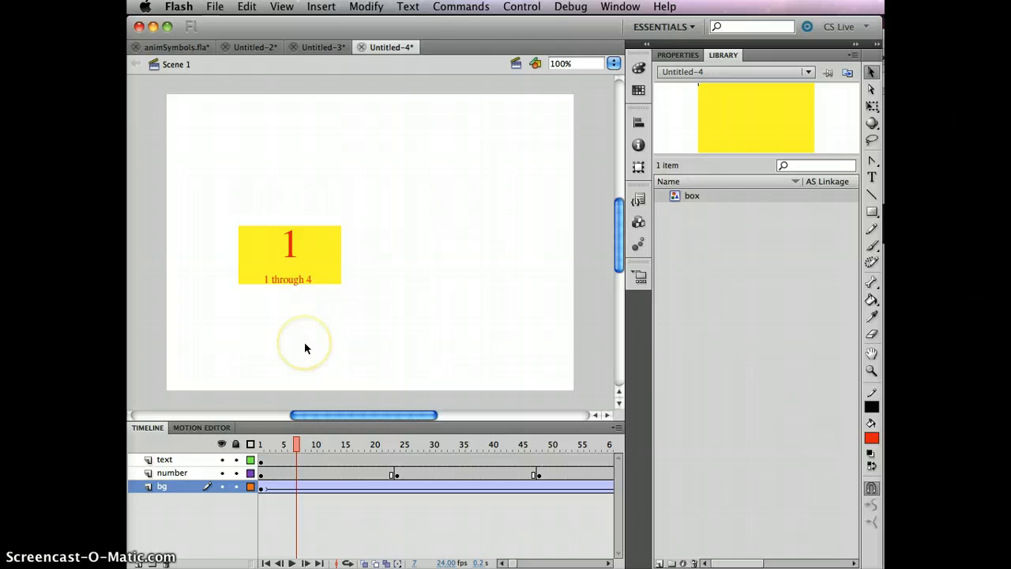
pyautogui.press('super+Return')
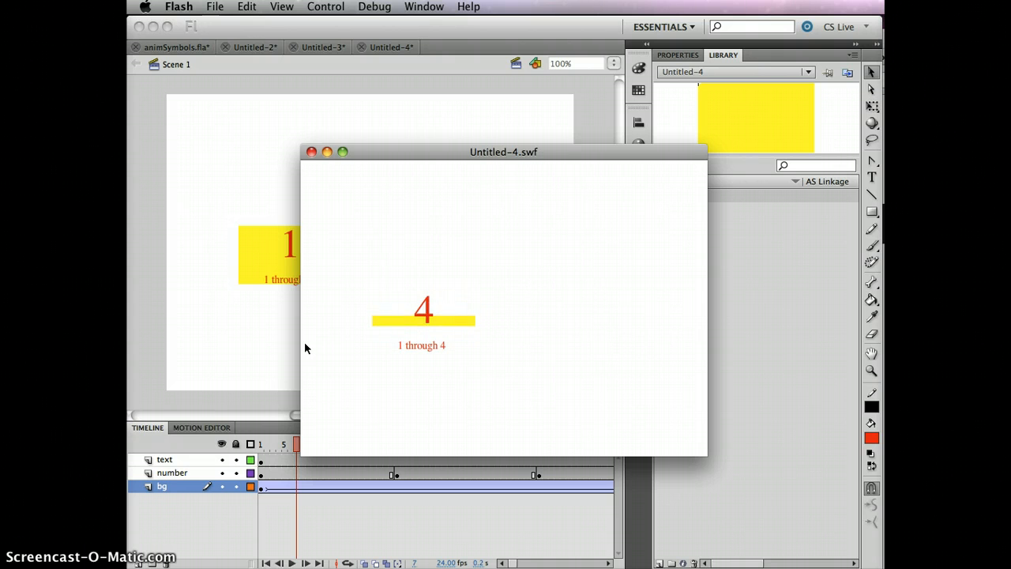
pyautogui.click(311, 153)
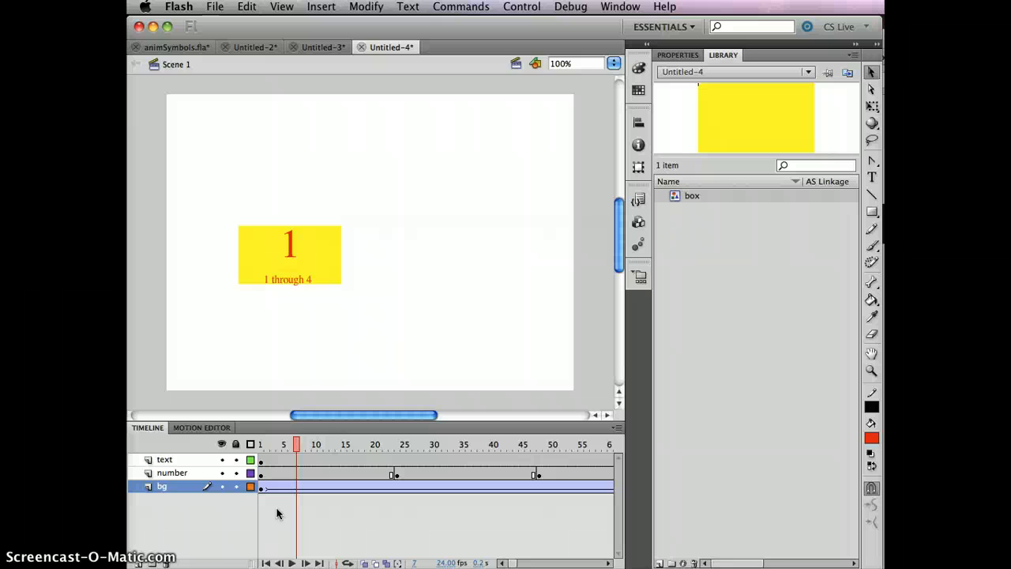
# Scrub the timeline to preview the count changing, then show the Insert menu items
pyautogui.moveTo(296, 442); pyautogui.dragTo(393, 445)
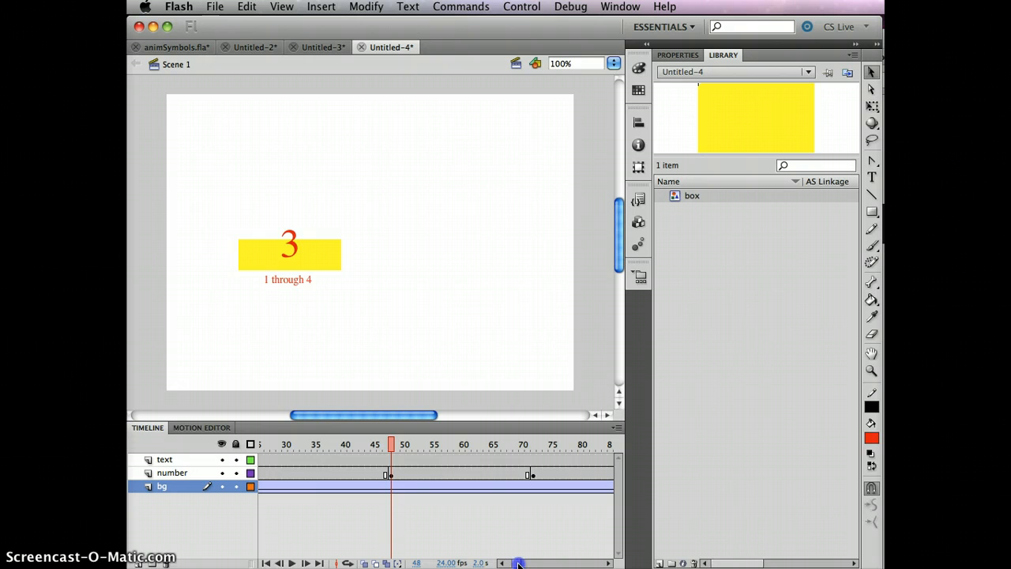
pyautogui.moveTo(519, 564); pyautogui.dragTo(510, 564)
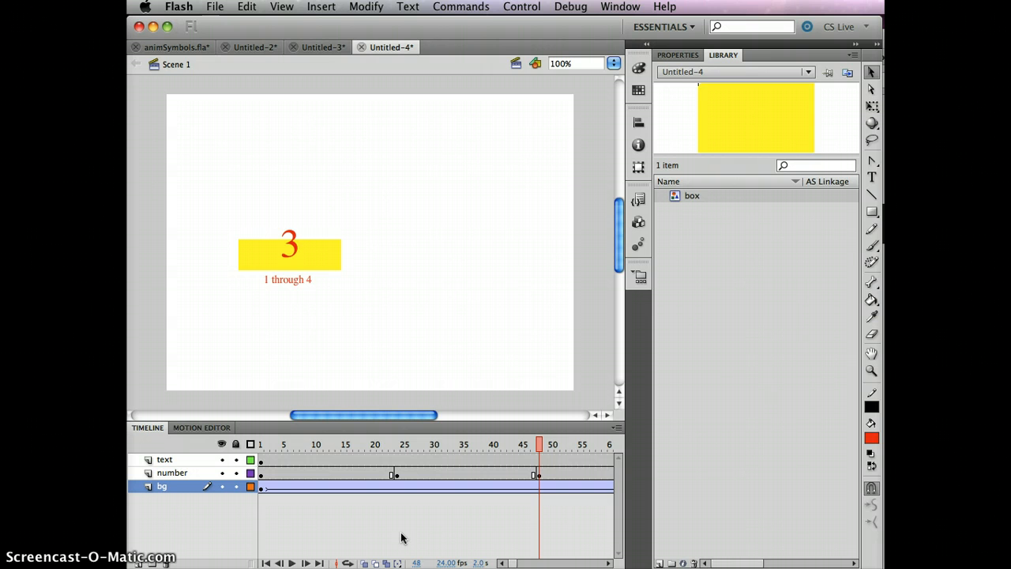
pyautogui.click(325, 10)
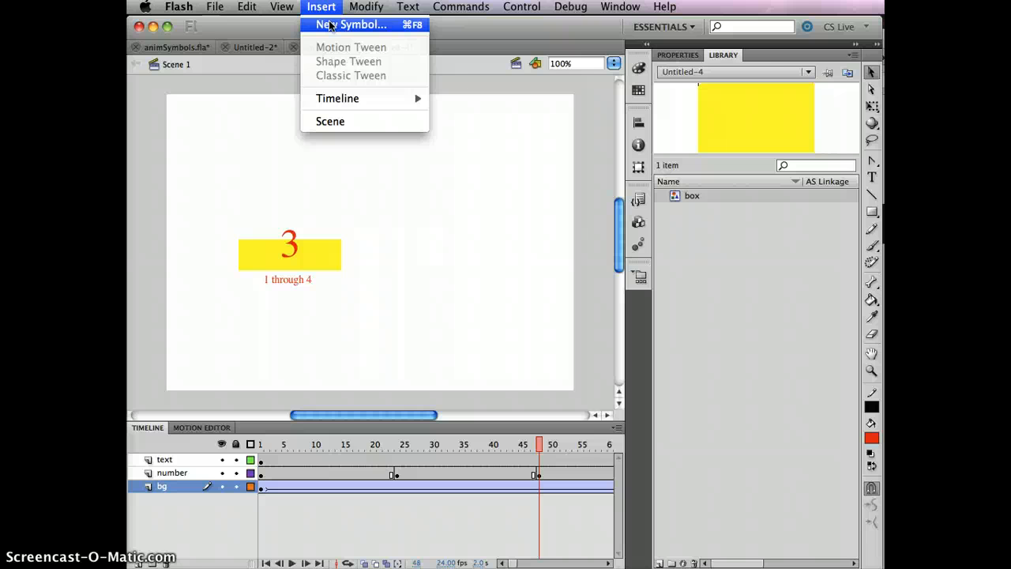
# Add a new Layer 4 and move it beneath the bg layer
pyautogui.click(480, 138)
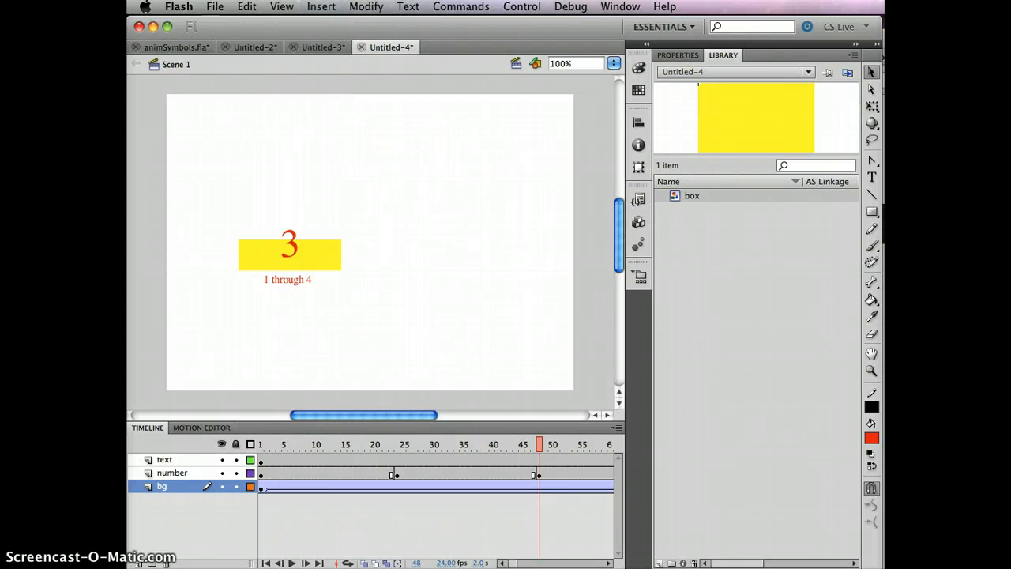
pyautogui.click(871, 211)
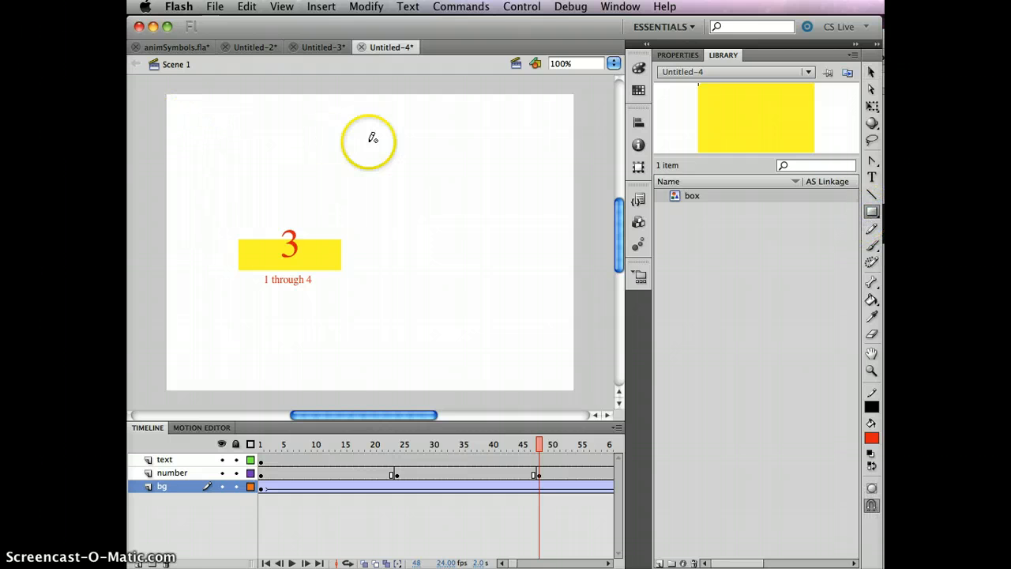
pyautogui.click(138, 563)
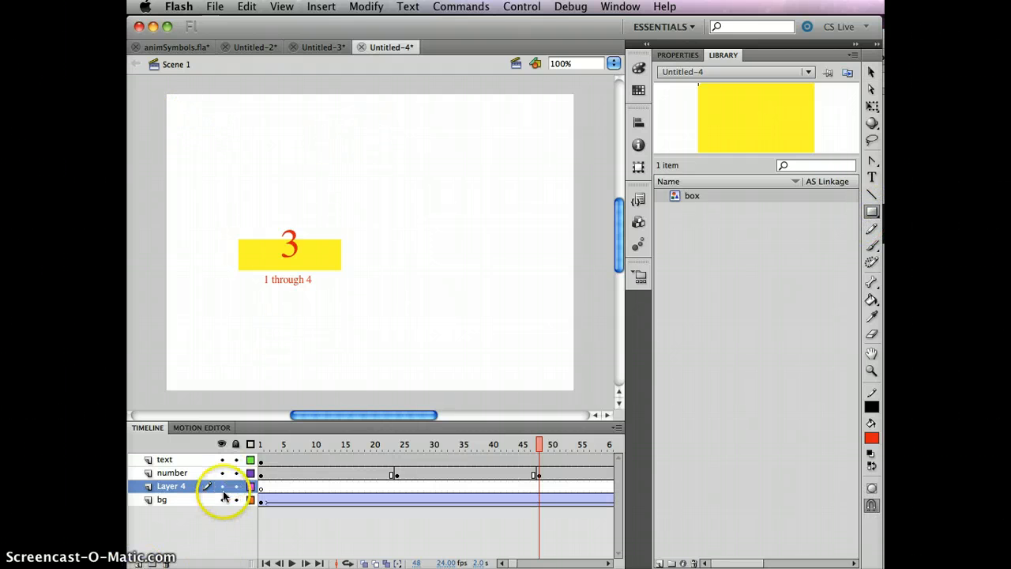
pyautogui.moveTo(164, 517); pyautogui.dragTo(164, 513)
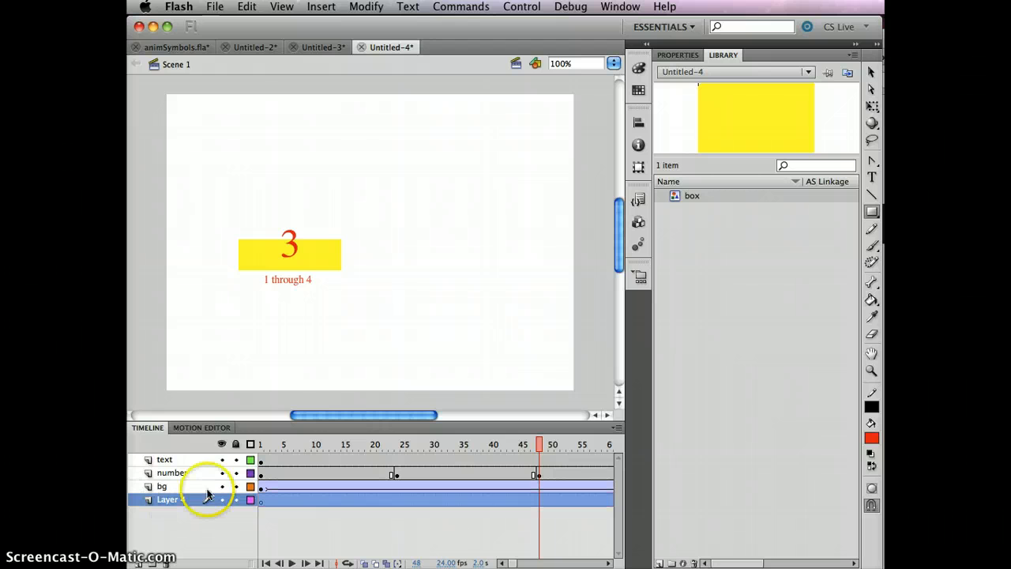
# Draw a red rectangle near the stage's top-left on Layer 4 and select it
pyautogui.click(871, 211)
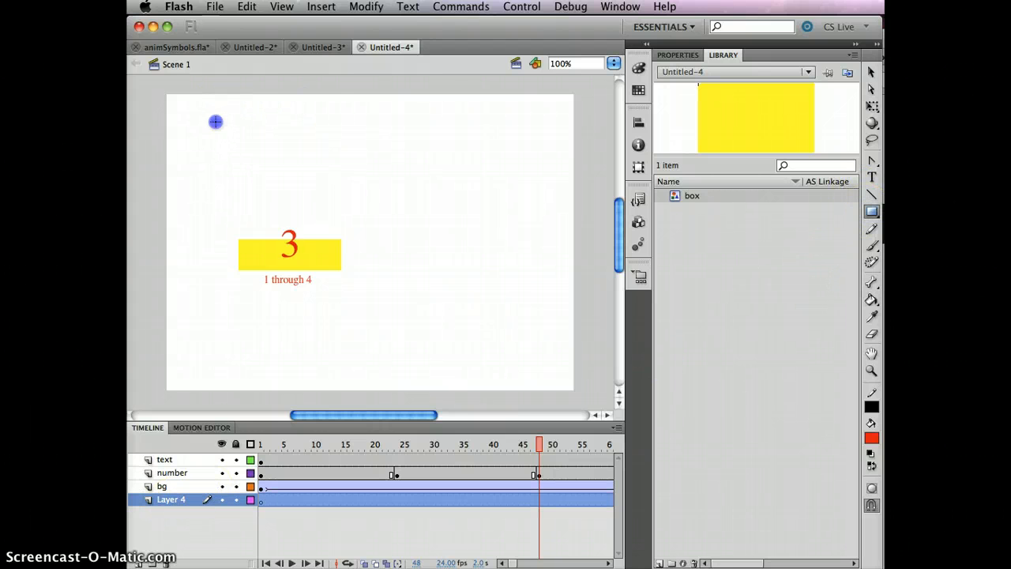
pyautogui.moveTo(213, 115); pyautogui.dragTo(256, 138)
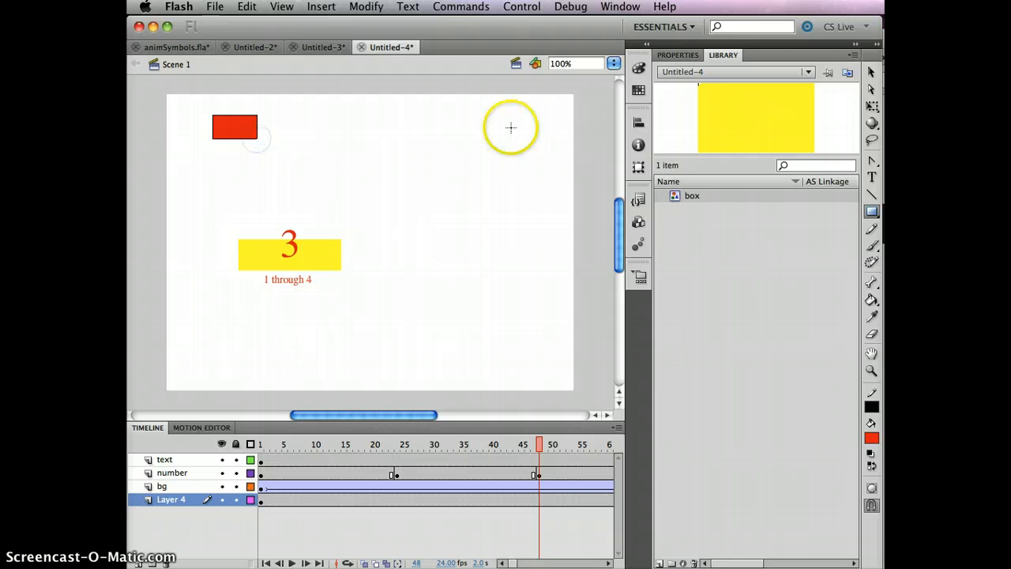
pyautogui.click(871, 72)
pyautogui.moveTo(191, 167); pyautogui.dragTo(298, 103)
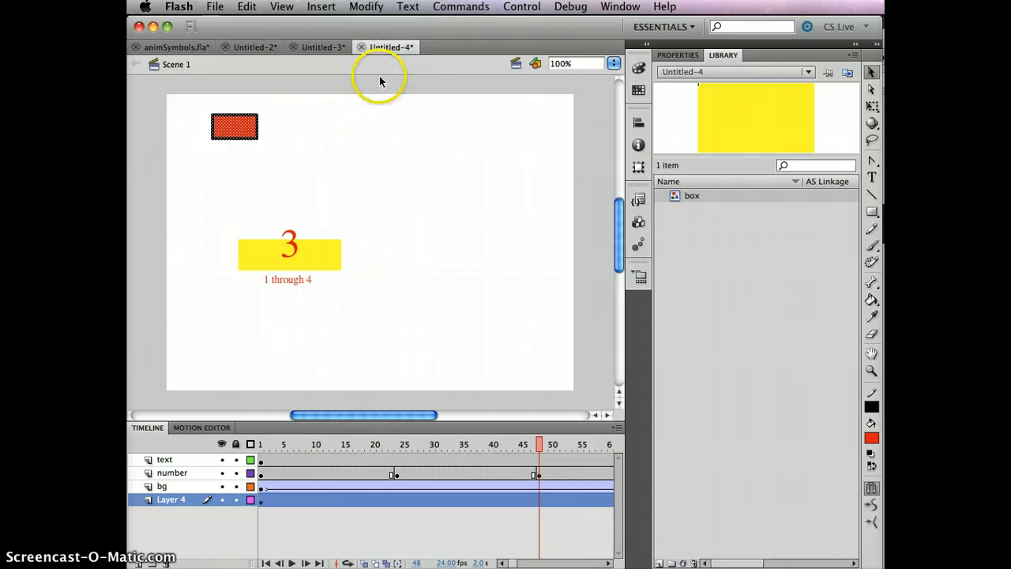
# Convert the red rectangle into a Graphic symbol named redWblack
pyautogui.click(366, 7)
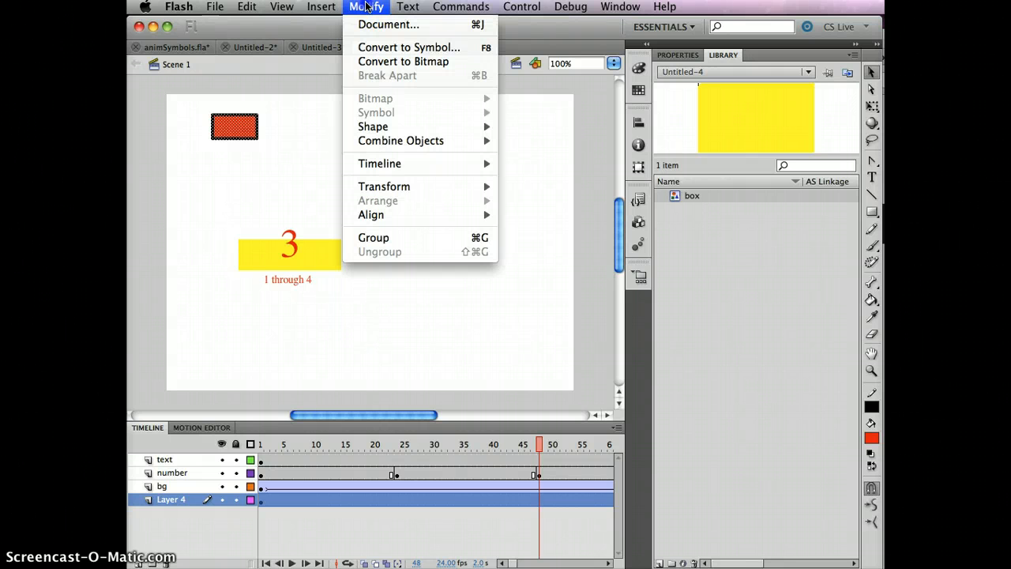
pyautogui.click(416, 49)
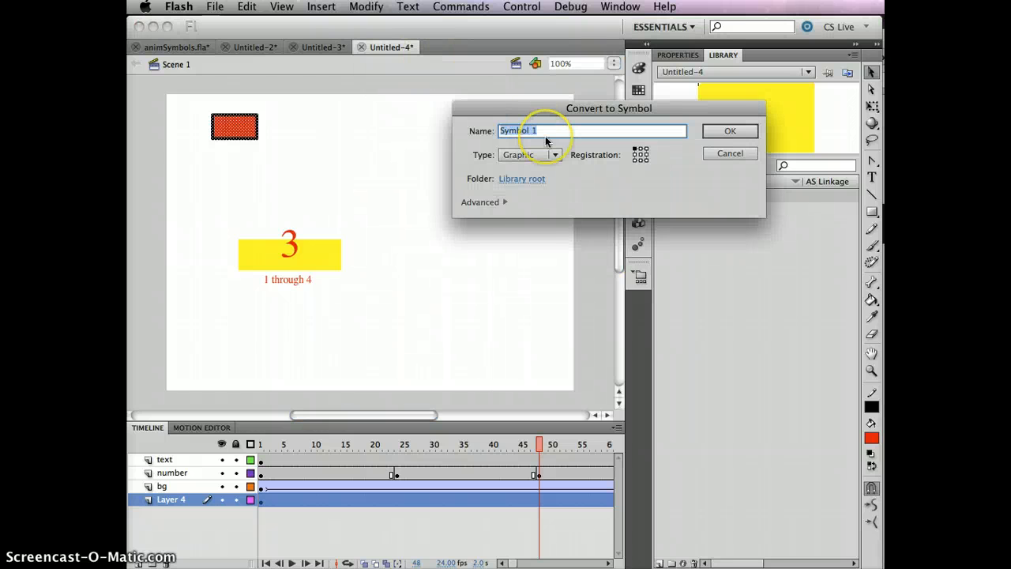
pyautogui.write('redWblack')
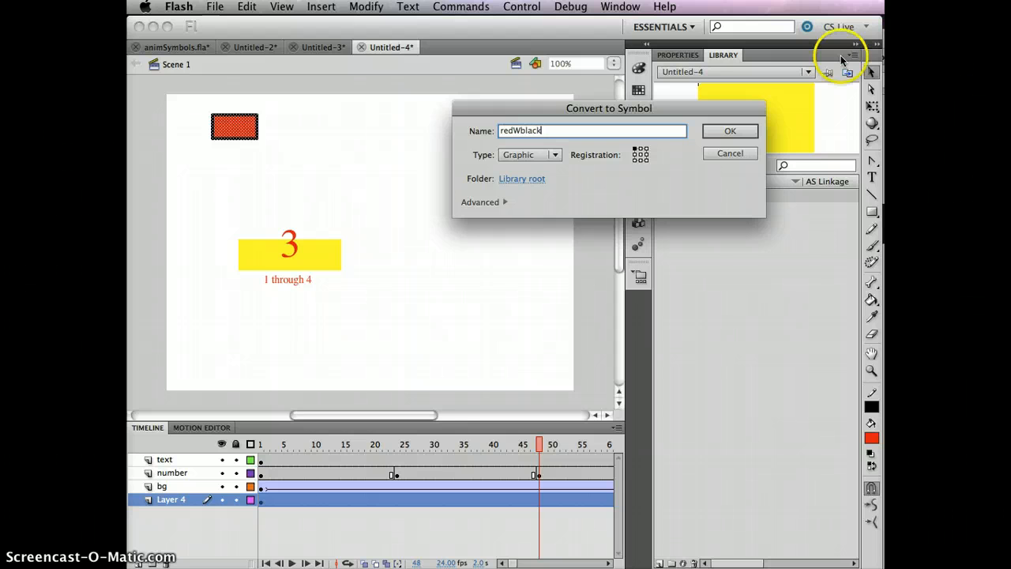
pyautogui.click(735, 131)
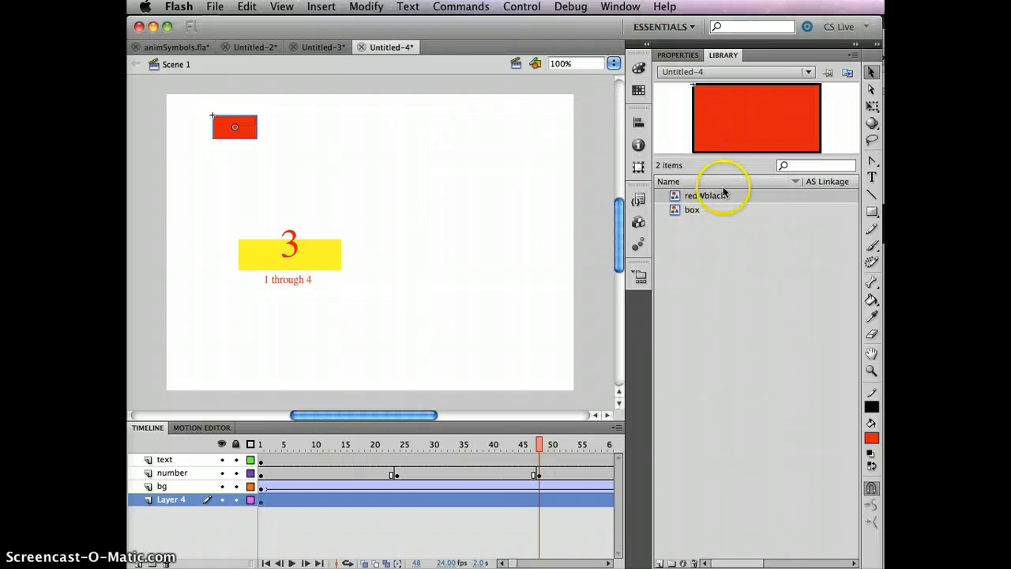
pyautogui.click(460, 173)
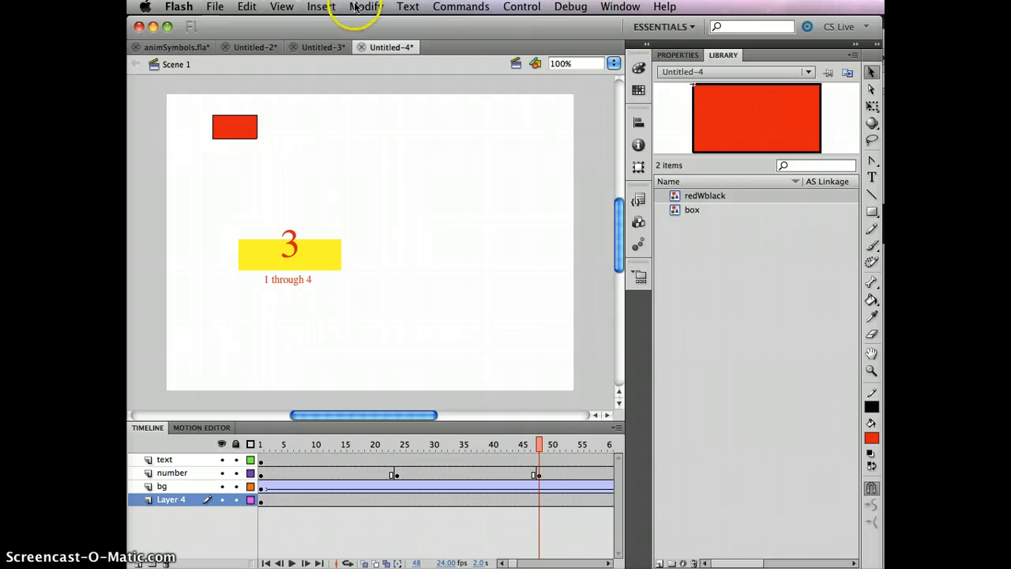
# Create a new Graphic symbol named blueWblackStroke and enter its editing mode
pyautogui.click(322, 7)
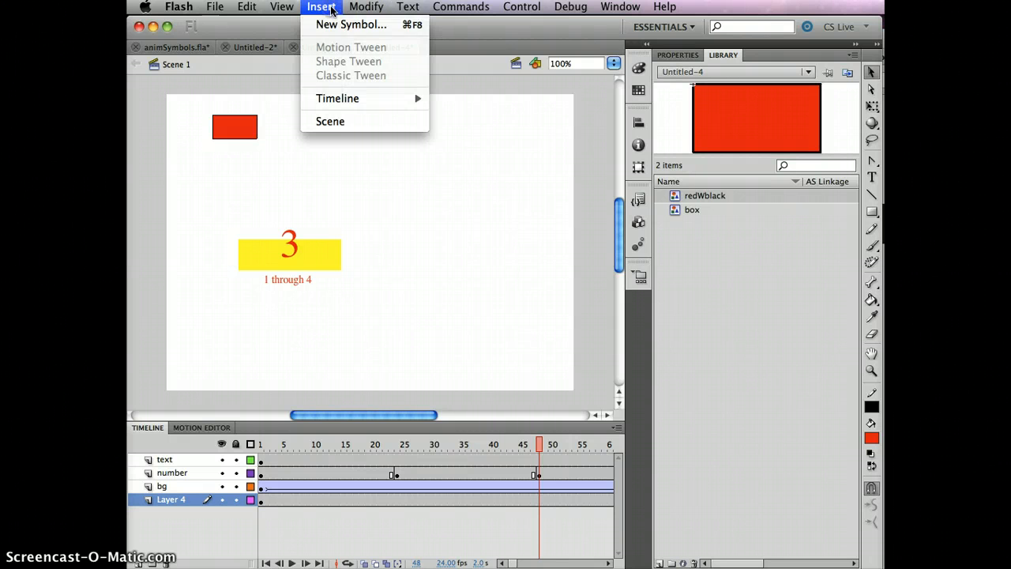
pyautogui.click(332, 26)
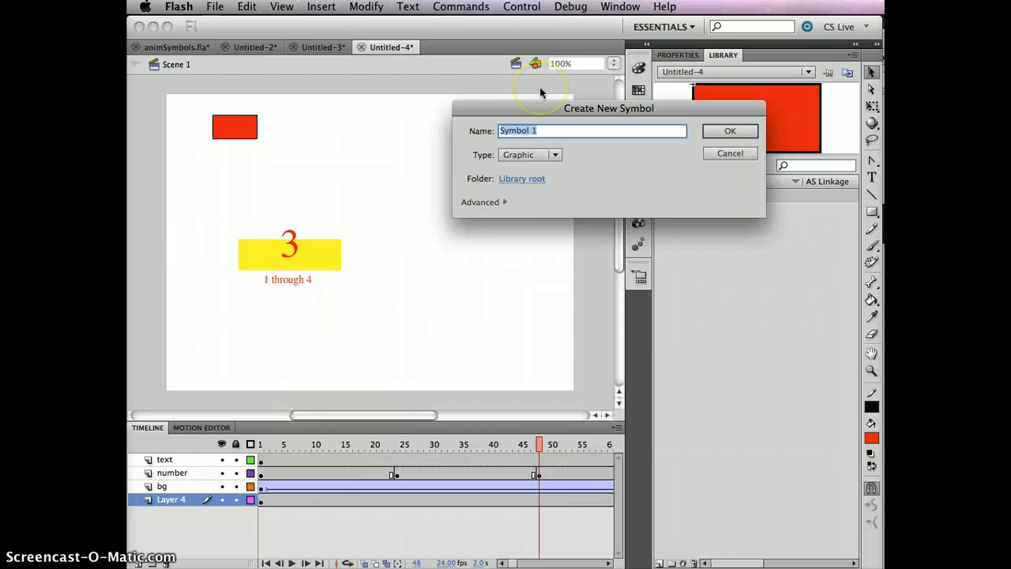
pyautogui.write('blueWb')
pyautogui.write('lackStroke')
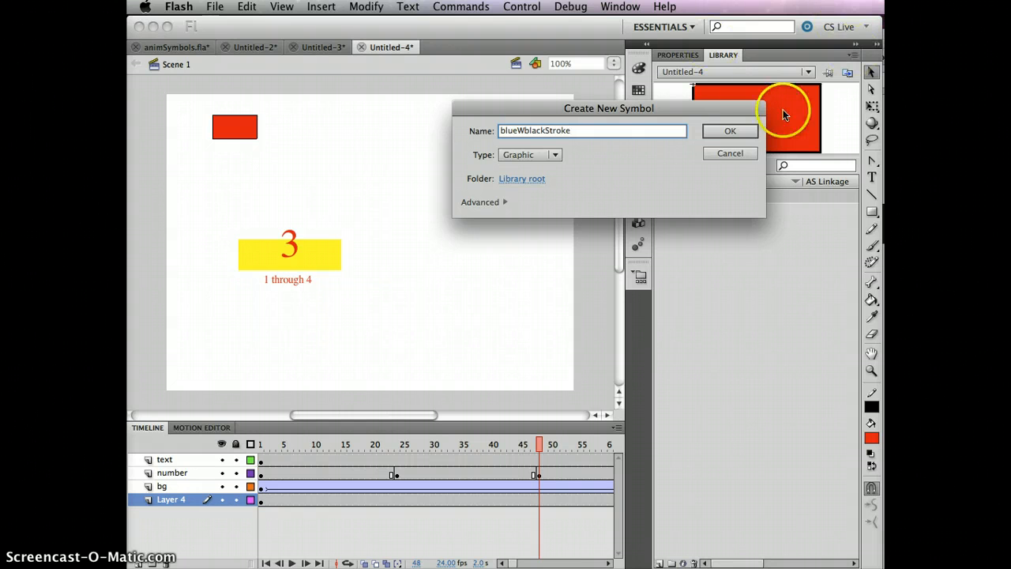
pyautogui.click(728, 130)
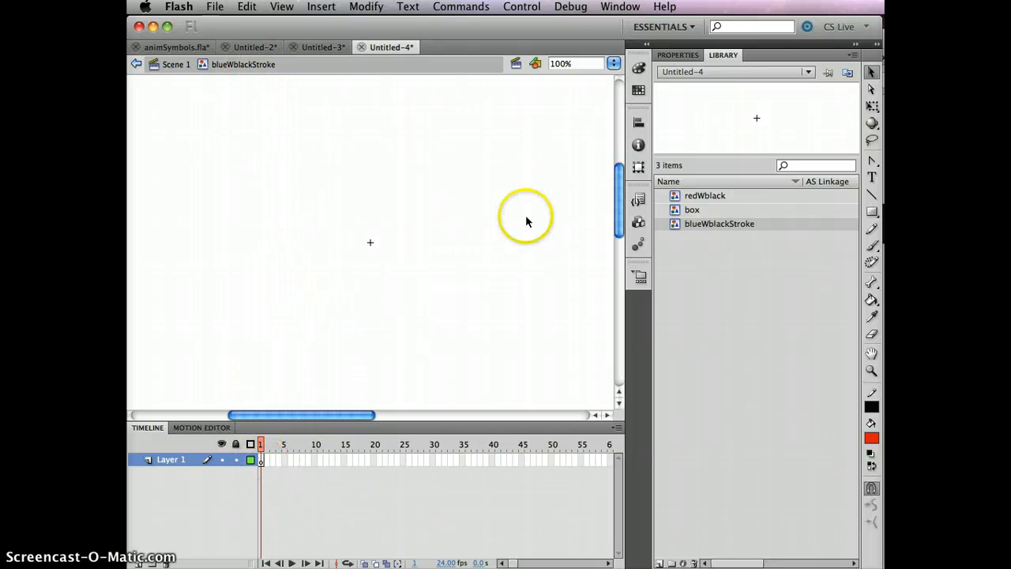
# Draw a blue-filled, black-outlined rectangle inside blueWblackStroke, then return to Scene 1
pyautogui.click(871, 211)
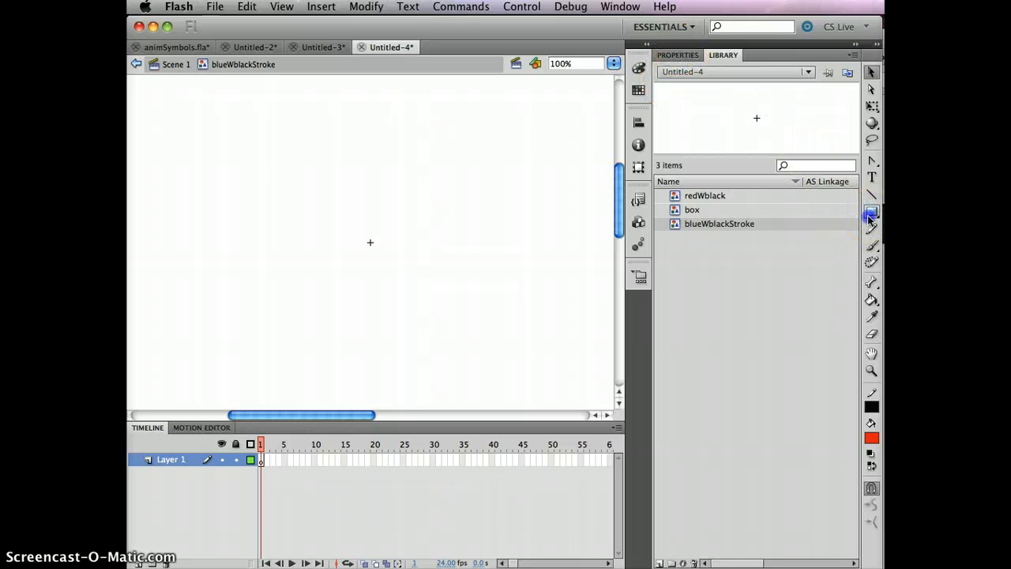
pyautogui.click(673, 55)
pyautogui.click(811, 134)
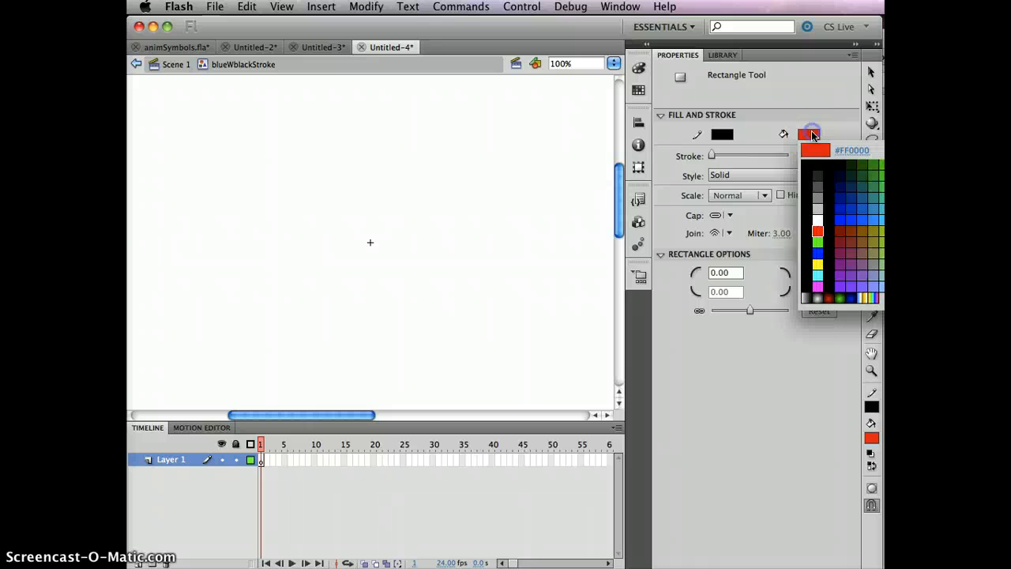
pyautogui.click(817, 252)
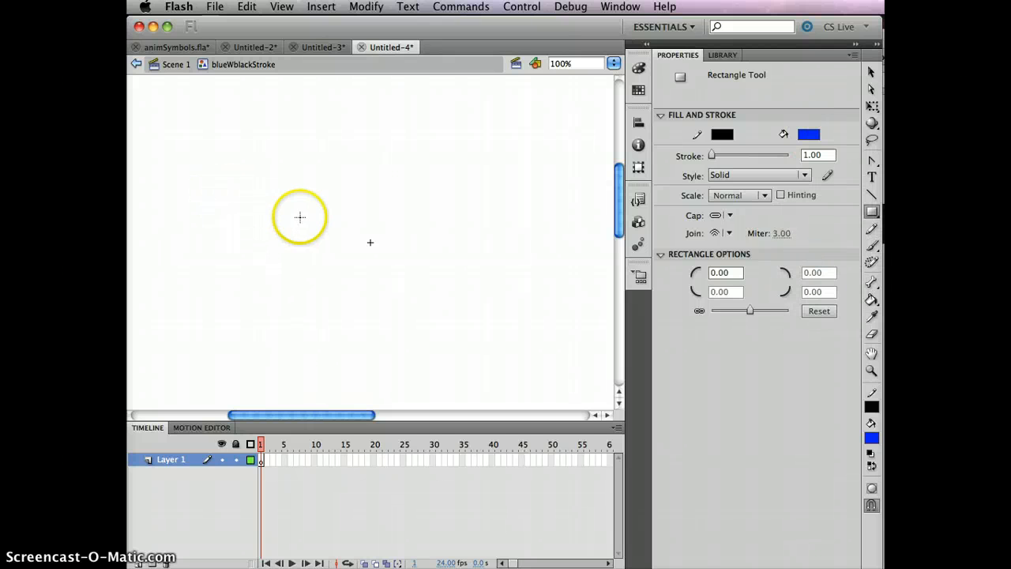
pyautogui.moveTo(300, 216); pyautogui.dragTo(370, 250)
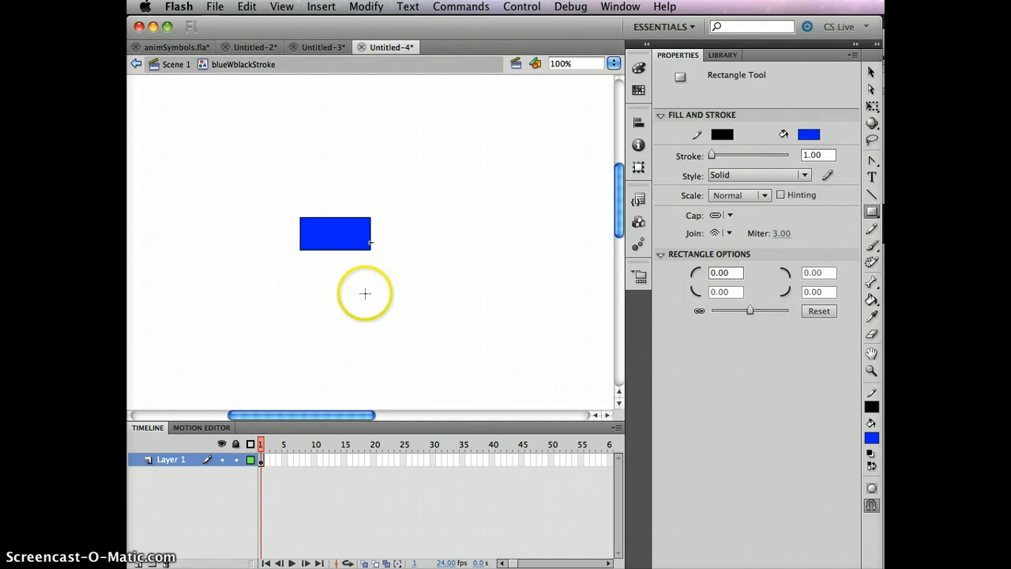
pyautogui.click(172, 65)
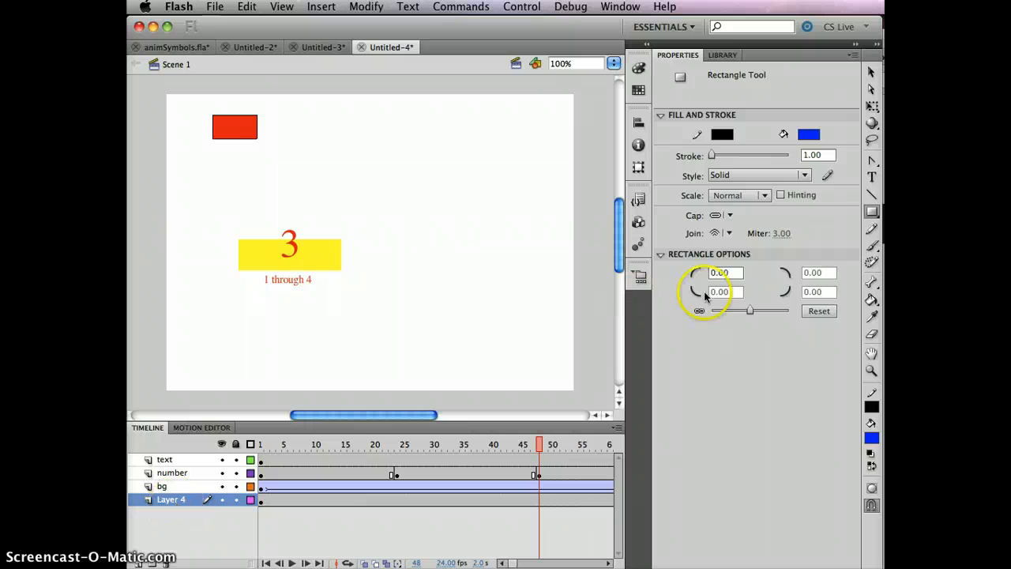
# Drag four blueWblackStroke and two redWblack instances from the Library onto the stage
pyautogui.click(729, 57)
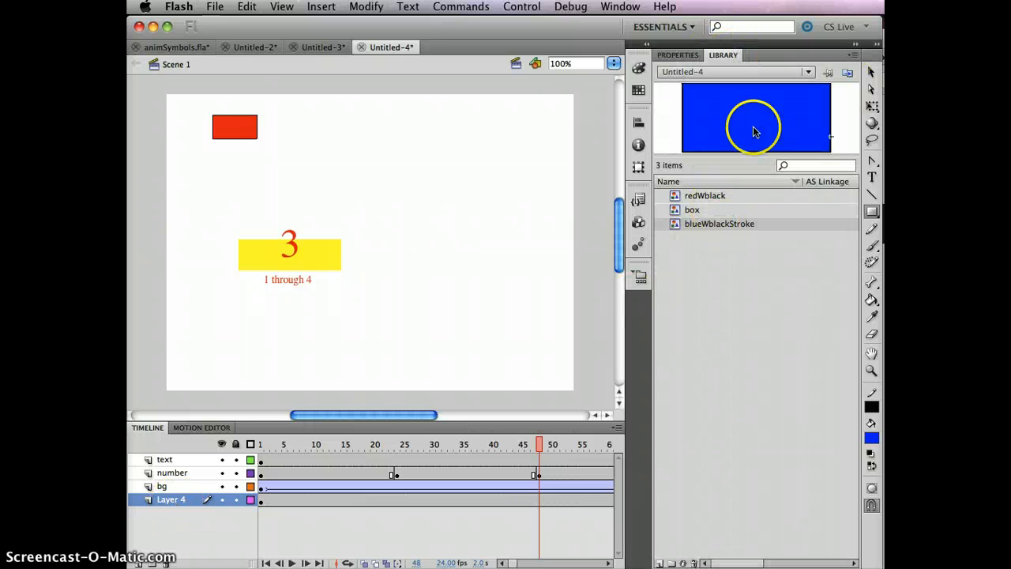
pyautogui.moveTo(754, 131); pyautogui.dragTo(358, 138)
pyautogui.moveTo(744, 105); pyautogui.dragTo(398, 170)
pyautogui.moveTo(718, 88); pyautogui.dragTo(437, 142)
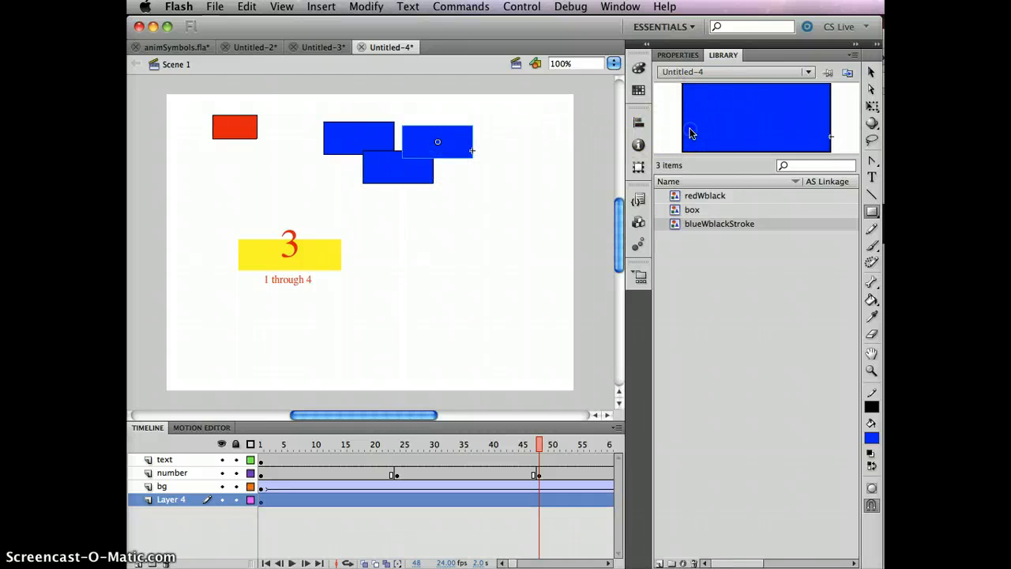
pyautogui.moveTo(690, 133); pyautogui.dragTo(387, 131)
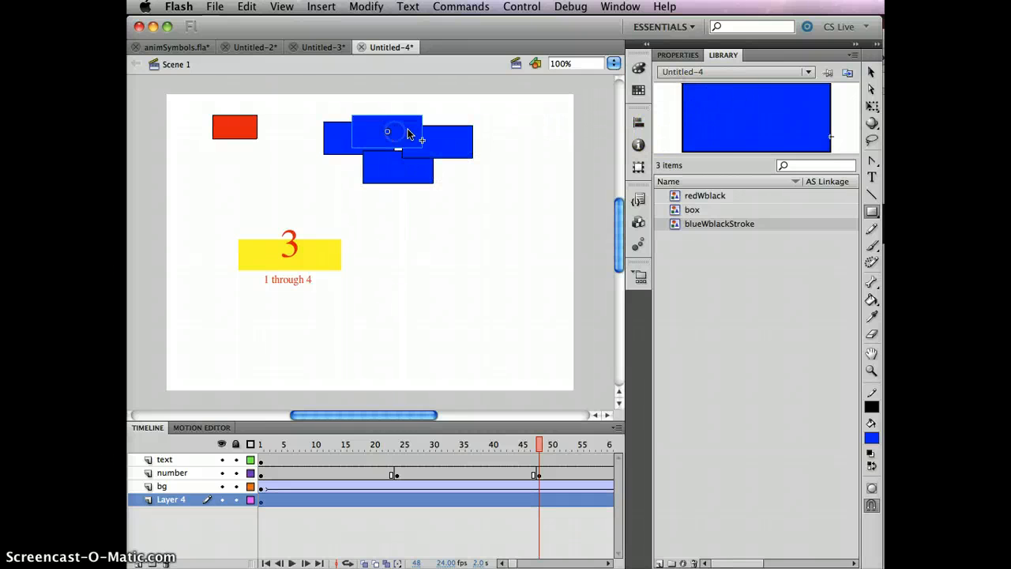
pyautogui.click(704, 195)
pyautogui.moveTo(760, 94); pyautogui.dragTo(326, 110)
pyautogui.moveTo(734, 113); pyautogui.dragTo(343, 148)
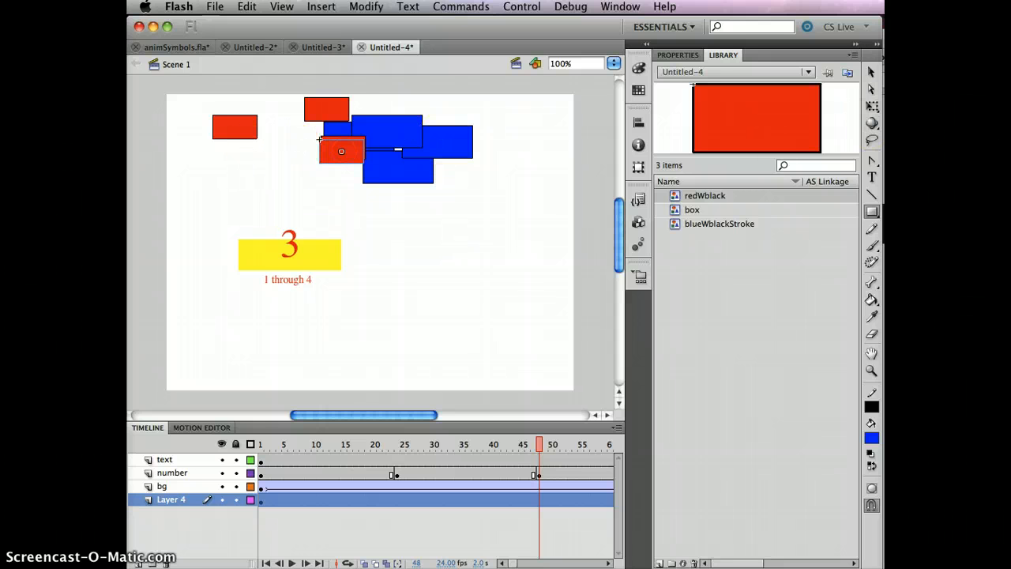
# Marquee-select all the red and blue box instances and delete them
pyautogui.click(871, 71)
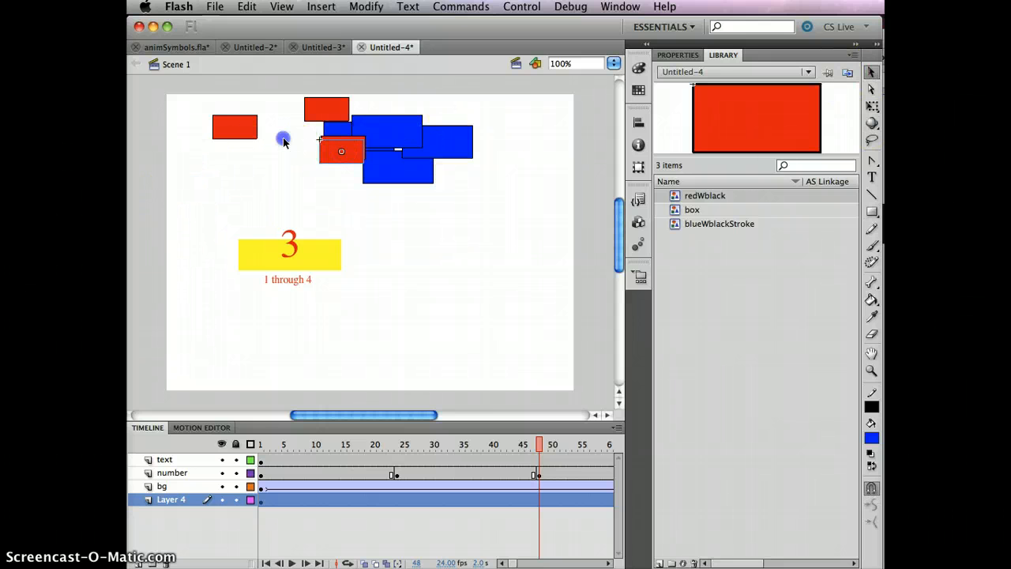
pyautogui.moveTo(193, 202); pyautogui.dragTo(534, 88)
pyautogui.press('Delete')
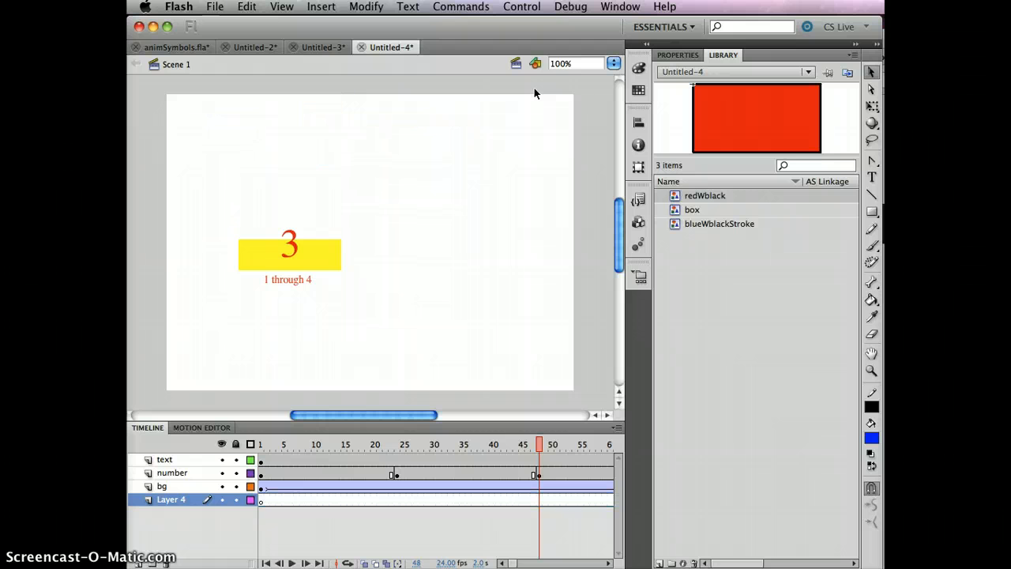
# Delete the redWblack and blueWblackStroke symbols from the Library and remove Layer 4
pyautogui.click(712, 197)
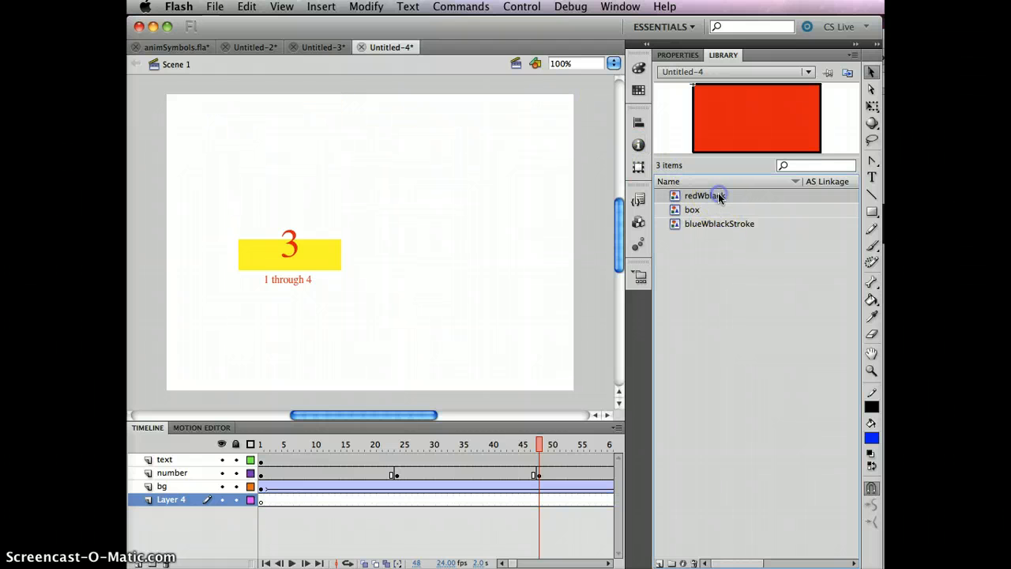
pyautogui.click(693, 562)
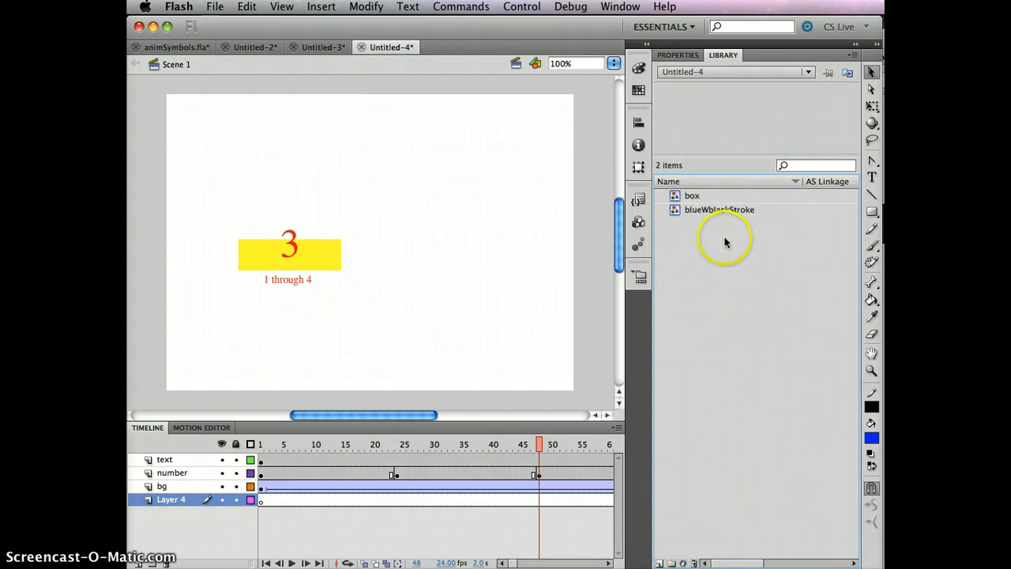
pyautogui.click(716, 210)
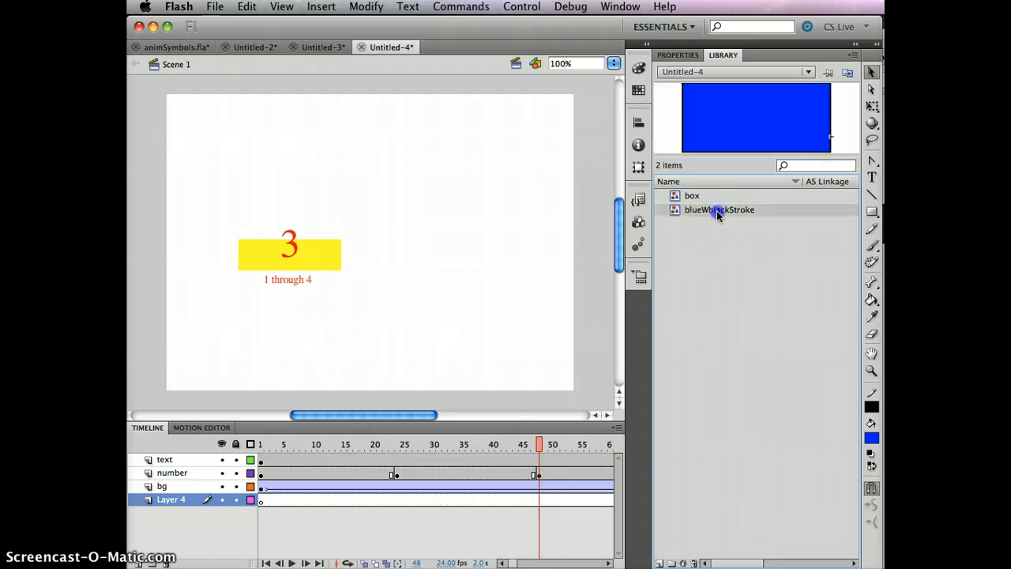
pyautogui.click(693, 562)
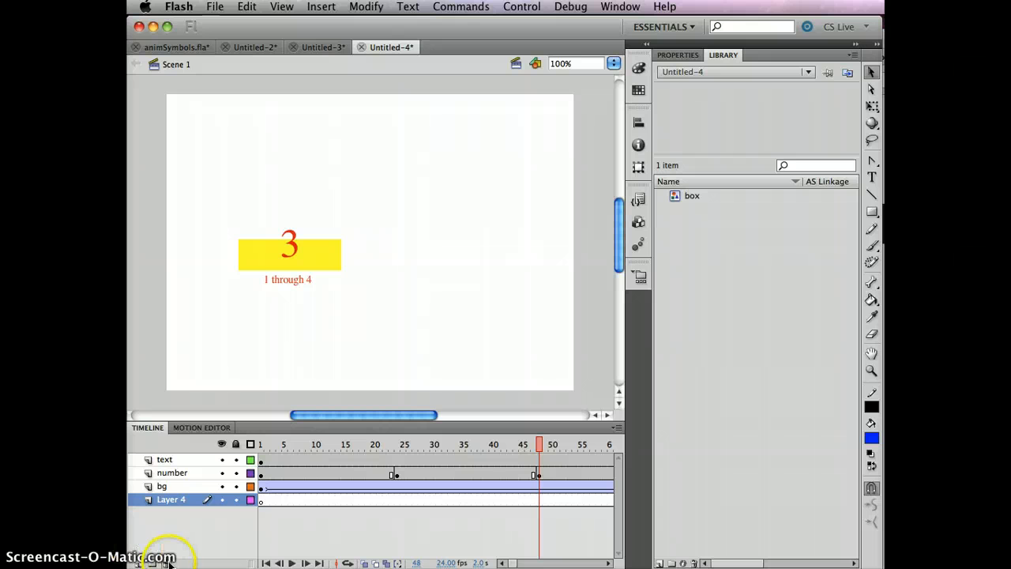
pyautogui.click(168, 562)
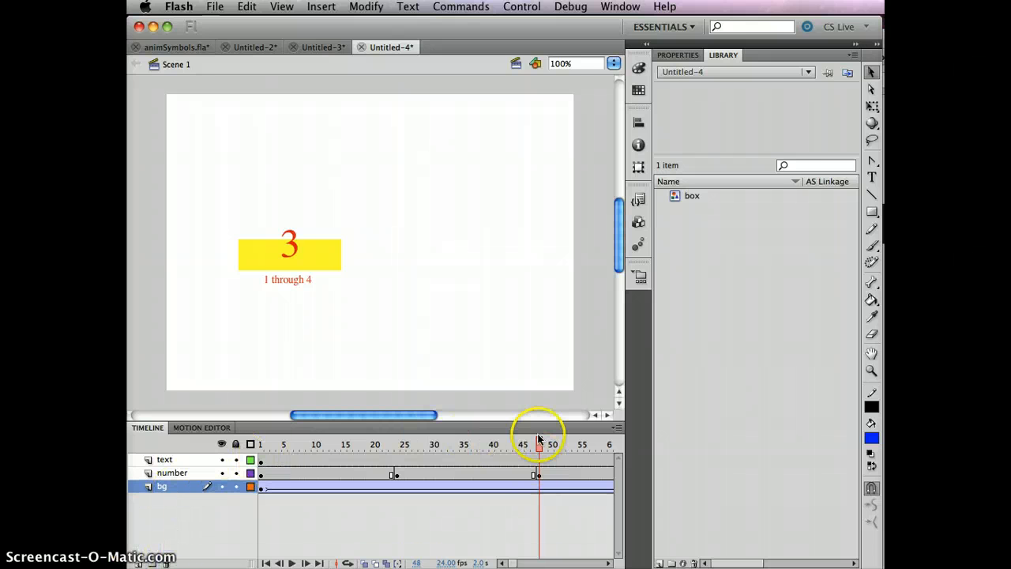
# Scrub to preview the count, then select frames 1–96 across the text, number and bg layers
pyautogui.moveTo(537, 440); pyautogui.dragTo(176, 419)
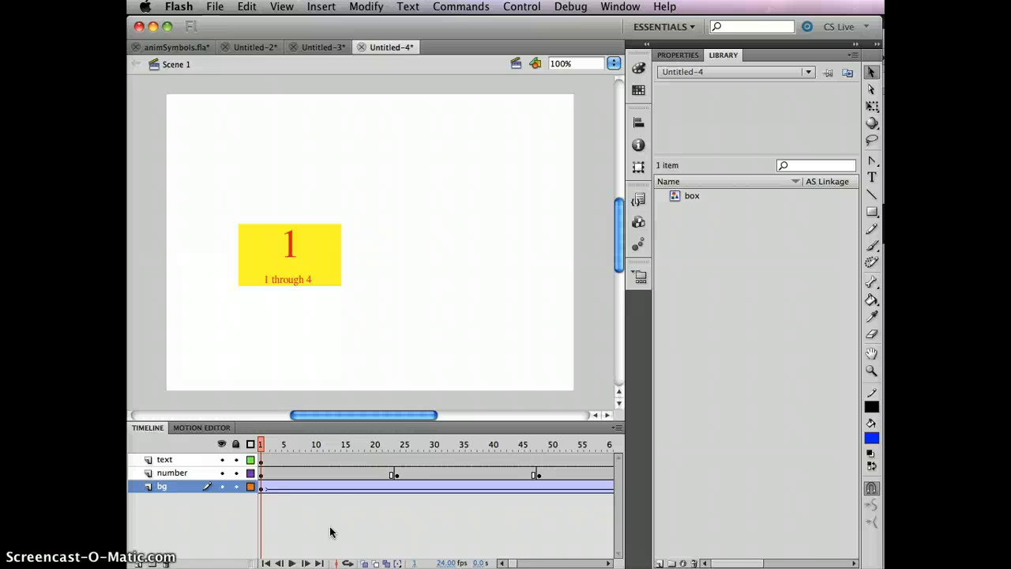
pyautogui.moveTo(262, 444); pyautogui.dragTo(290, 467)
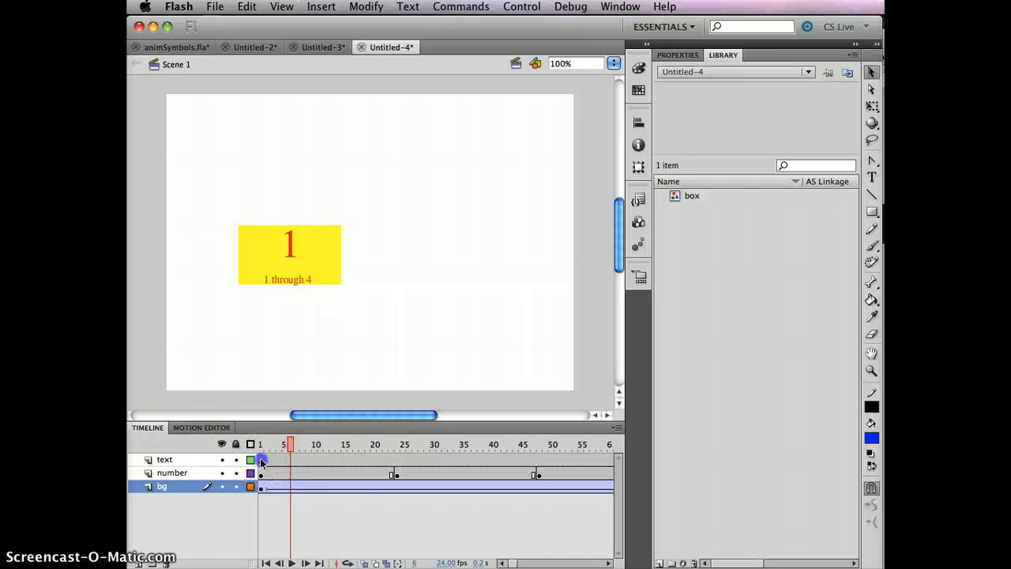
pyautogui.click(262, 460)
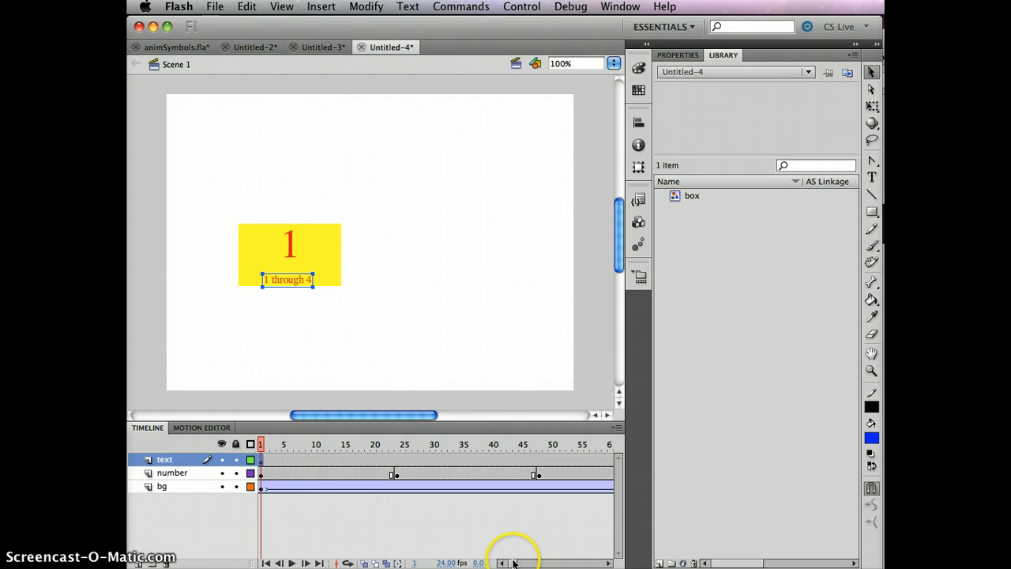
pyautogui.moveTo(512, 563); pyautogui.dragTo(529, 563)
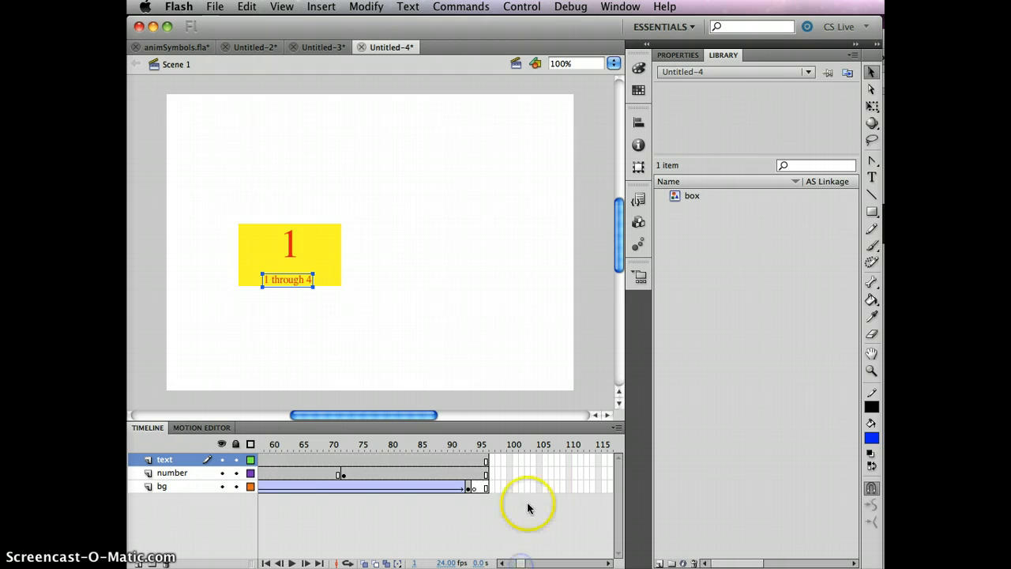
pyautogui.keyDown('shift'); pyautogui.click(486, 489); pyautogui.keyUp('shift')
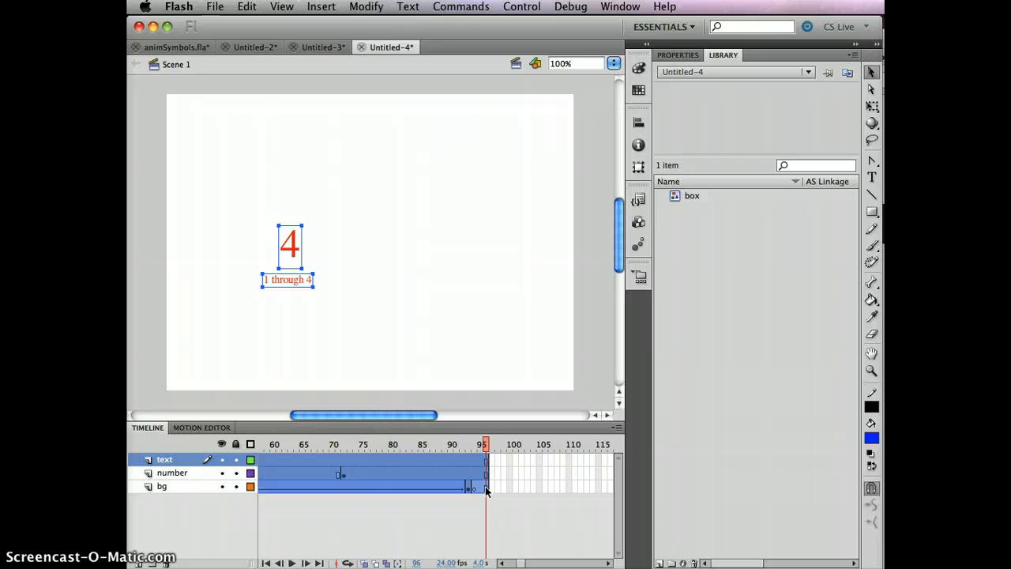
# Cut the selected frames of the text, number and bg layers with Cut Frames
pyautogui.click(359, 479)
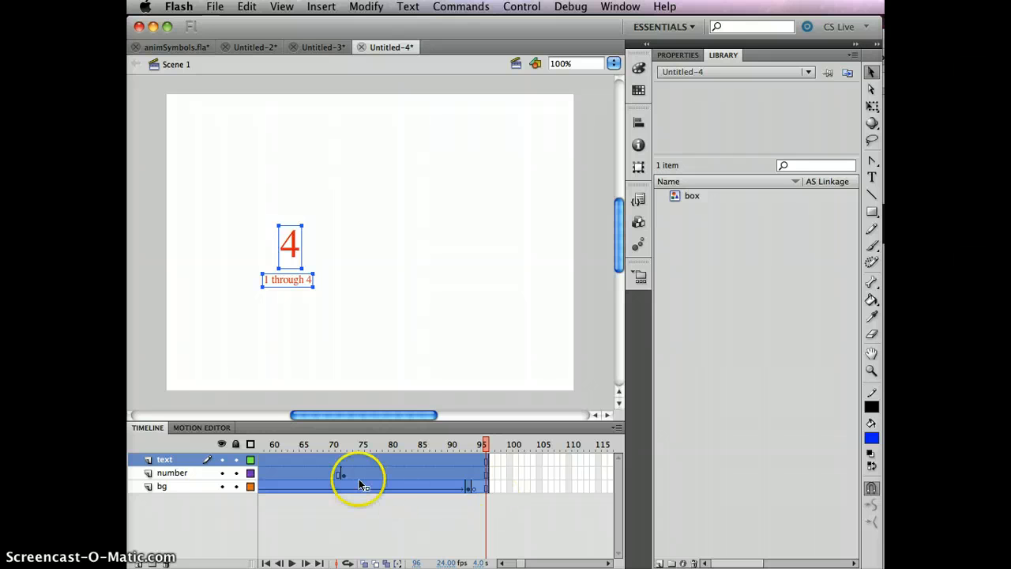
pyautogui.rightClick(305, 473)
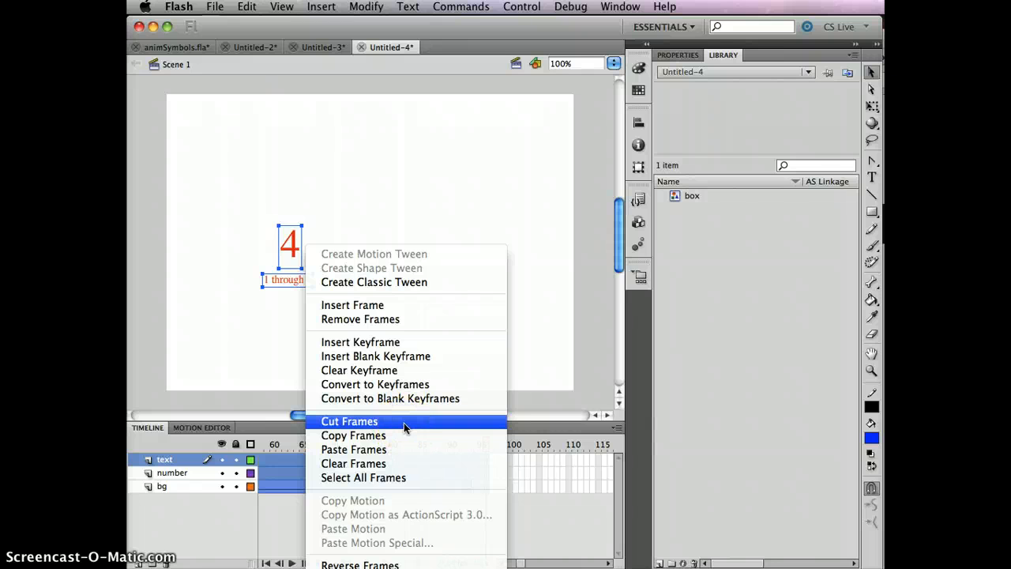
pyautogui.click(403, 423)
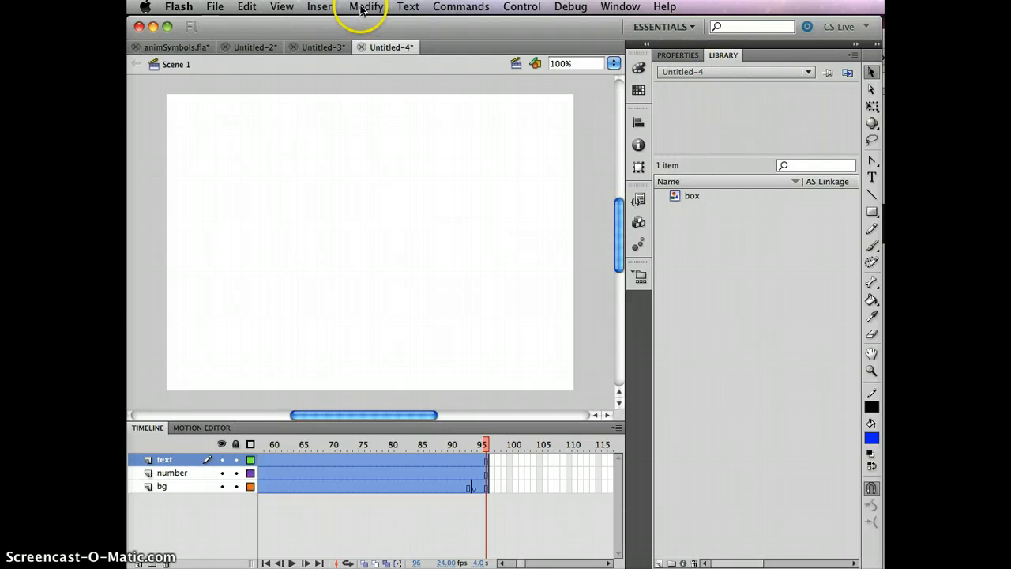
# Create a new Graphic symbol named counter and enter its editing mode
pyautogui.click(322, 8)
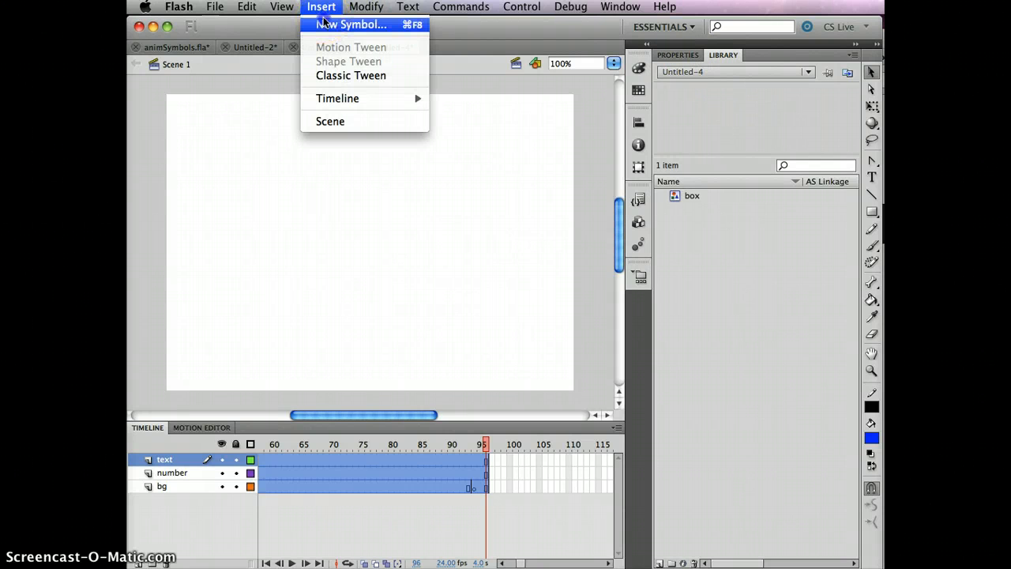
pyautogui.click(324, 23)
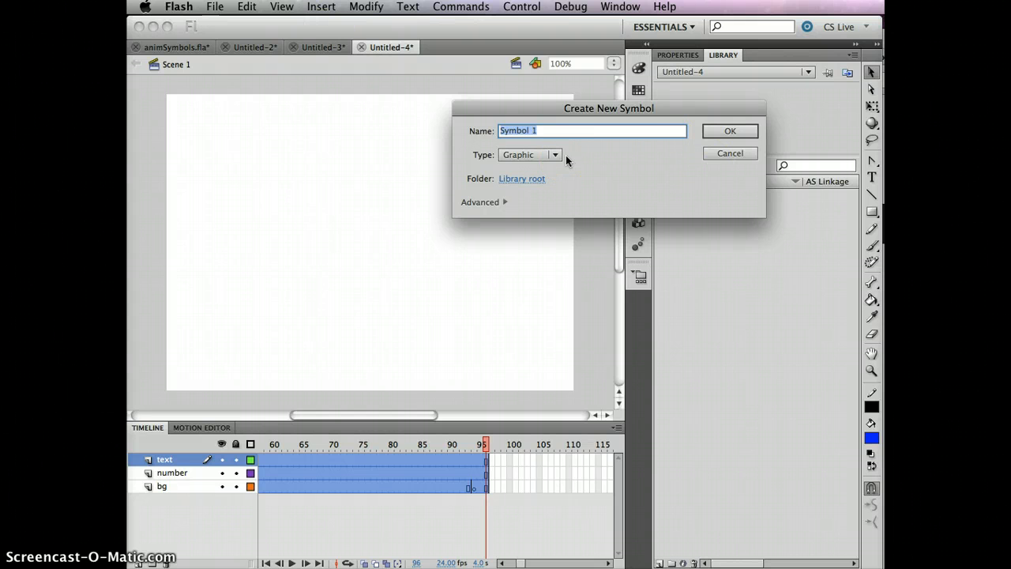
pyautogui.write('counter')
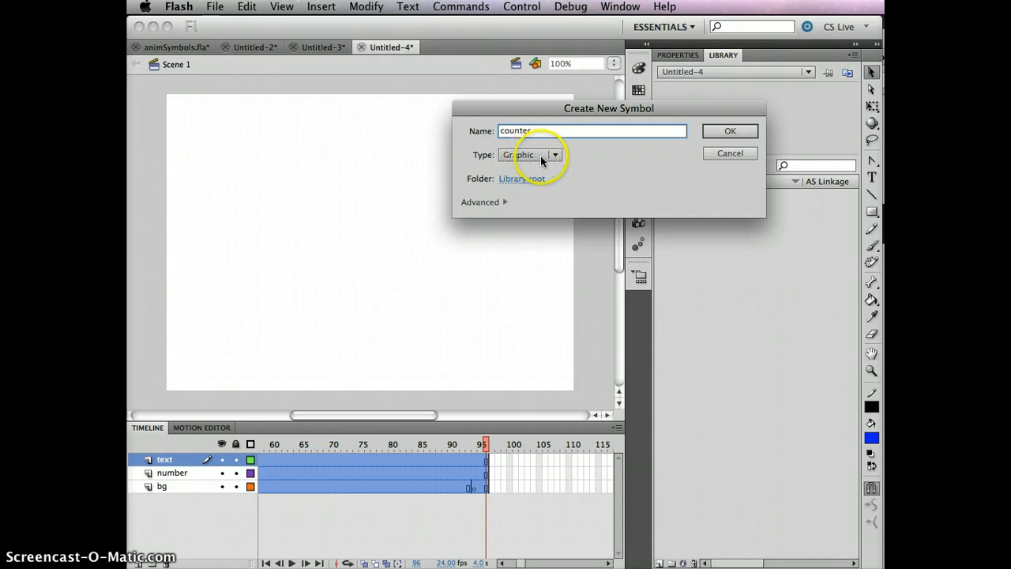
pyautogui.click(723, 131)
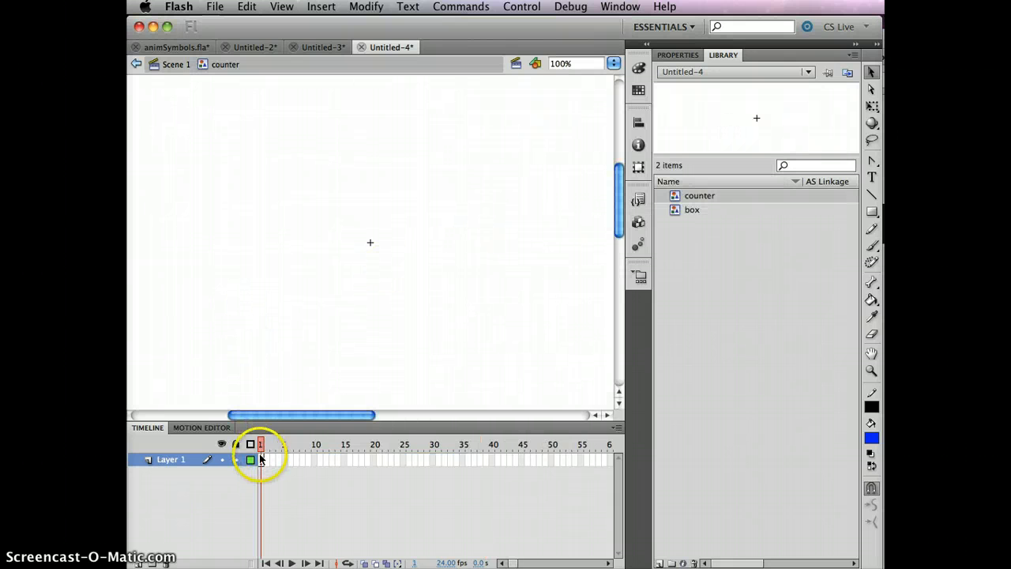
# Paste the cut frames at frame 1 inside counter and scrub to confirm it counts 1 to 4
pyautogui.click(261, 459)
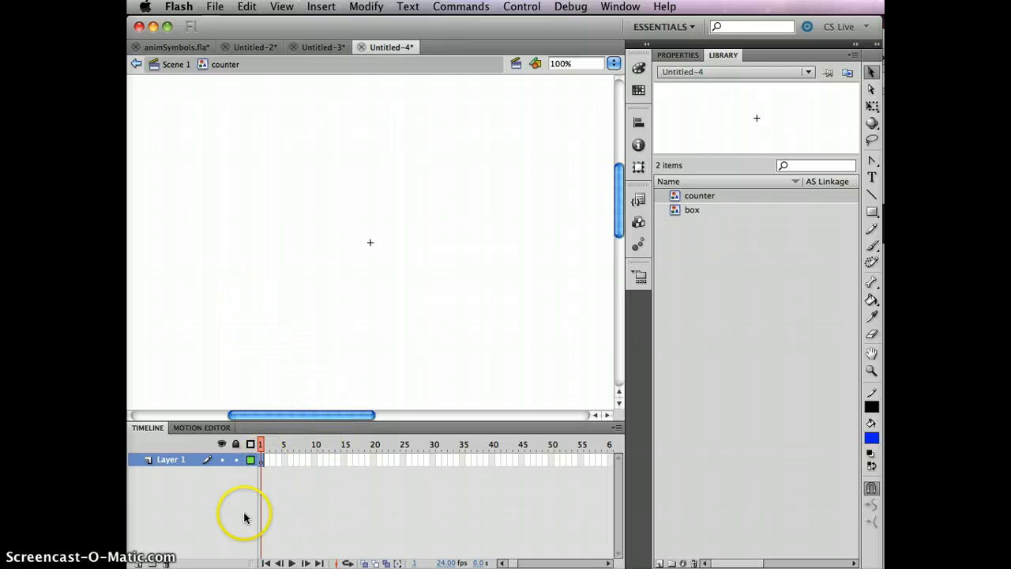
pyautogui.rightClick(261, 461)
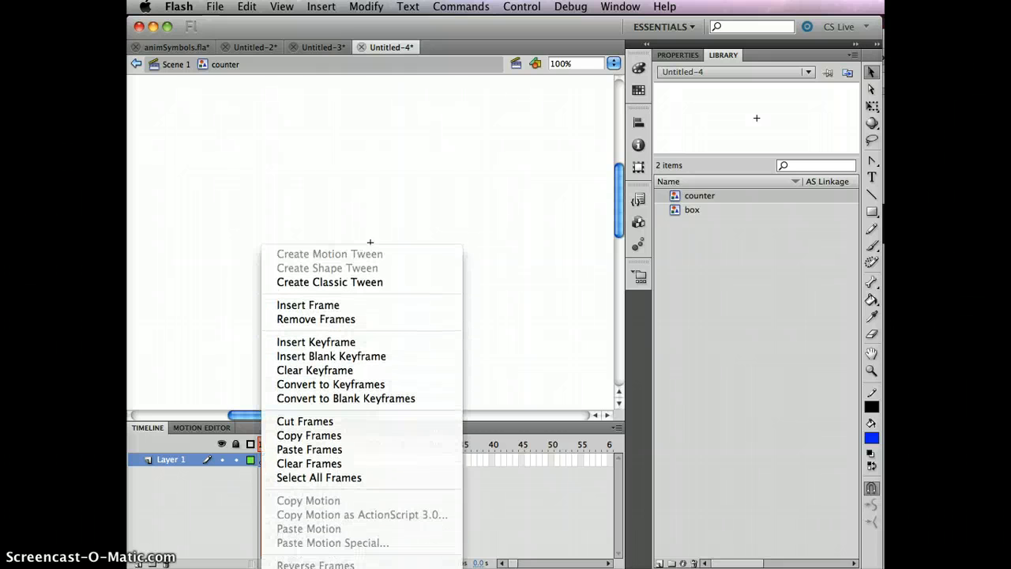
pyautogui.click(357, 455)
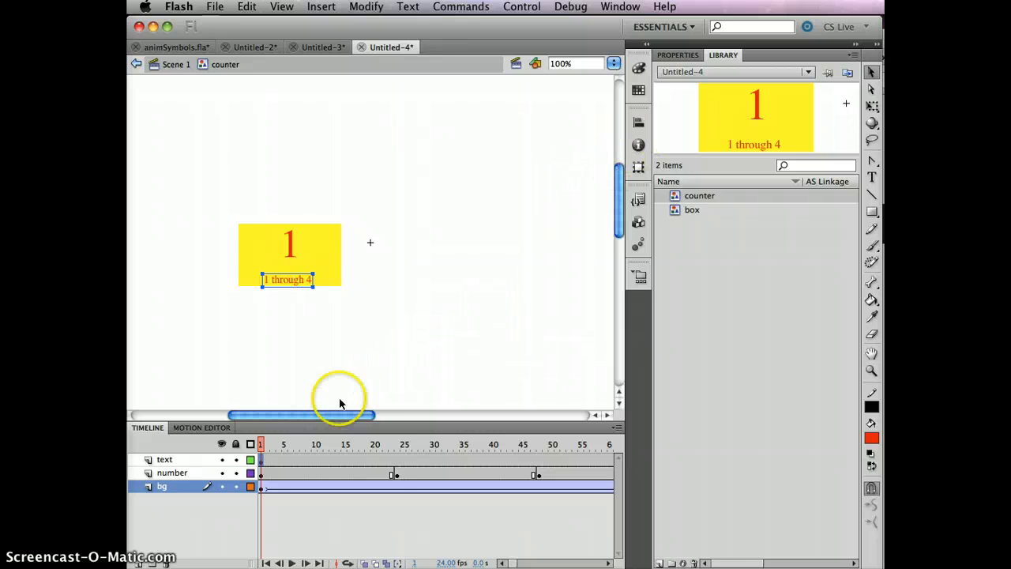
pyautogui.moveTo(262, 444); pyautogui.dragTo(147, 443)
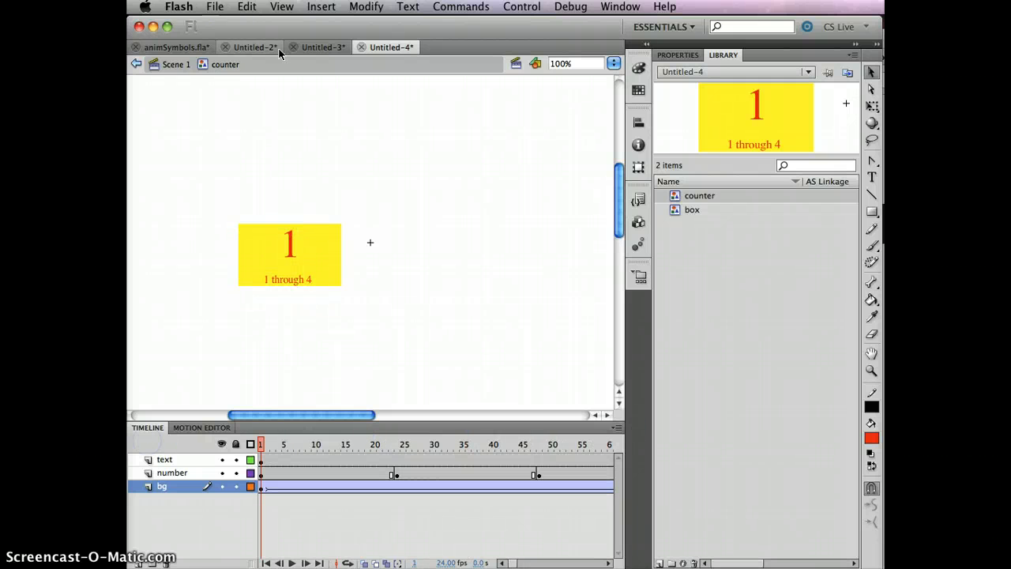
# Back in Scene 1, delete the text and number layers and rename bg to instance
pyautogui.click(174, 65)
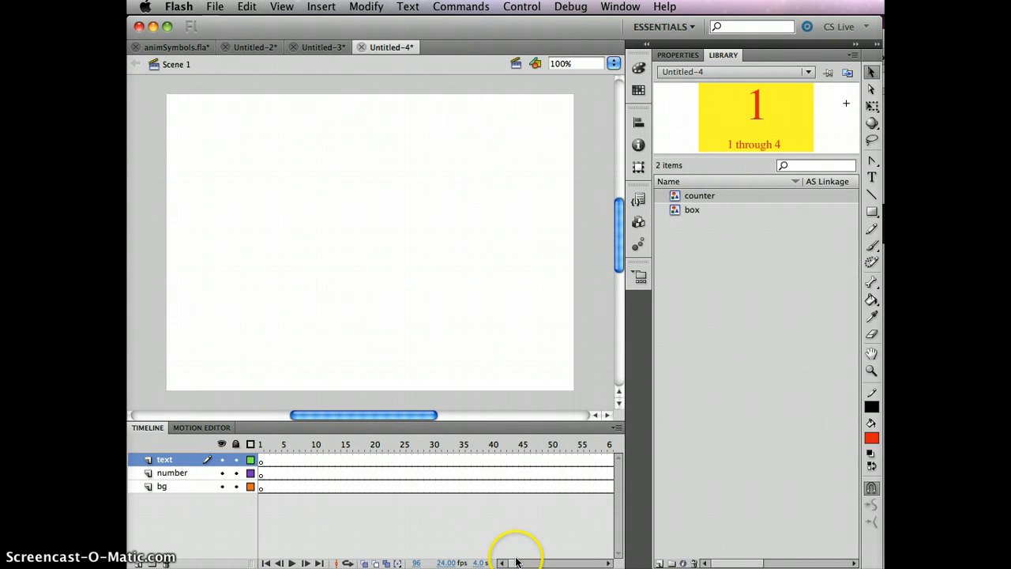
pyautogui.moveTo(512, 562); pyautogui.dragTo(526, 563)
pyautogui.moveTo(519, 563); pyautogui.dragTo(490, 562)
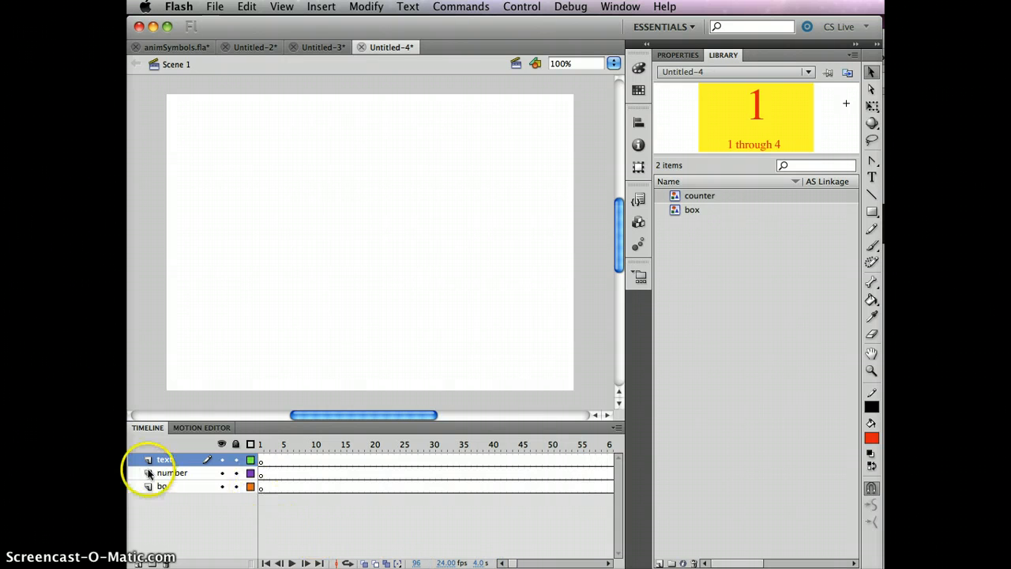
pyautogui.click(163, 562)
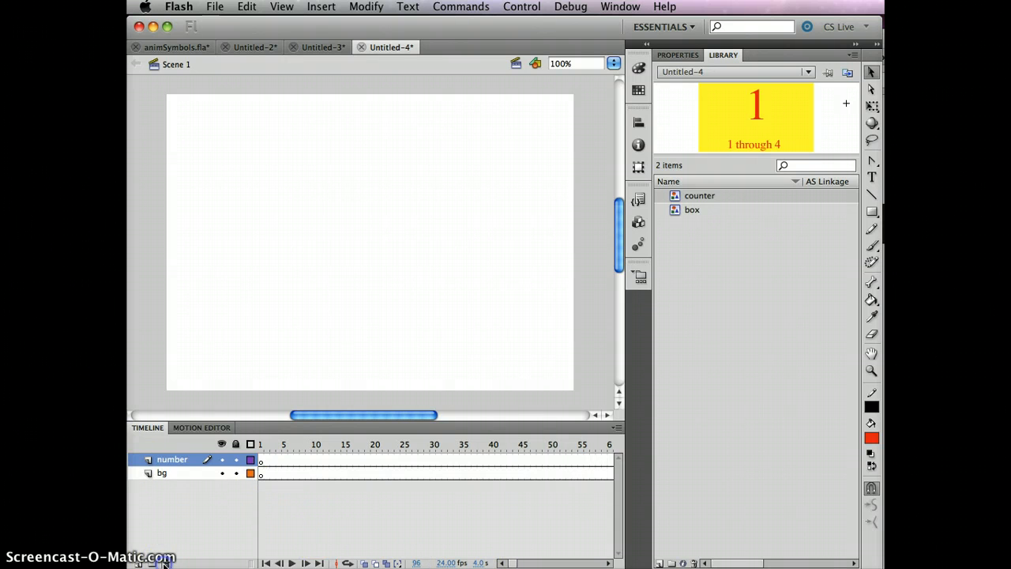
pyautogui.click(163, 562)
pyautogui.click(161, 459)
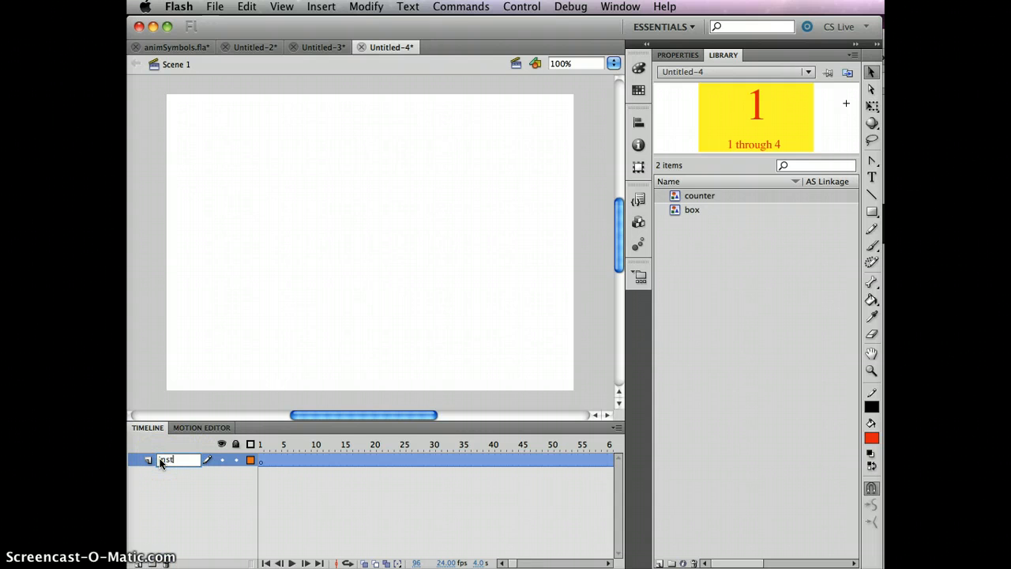
pyautogui.click(167, 506)
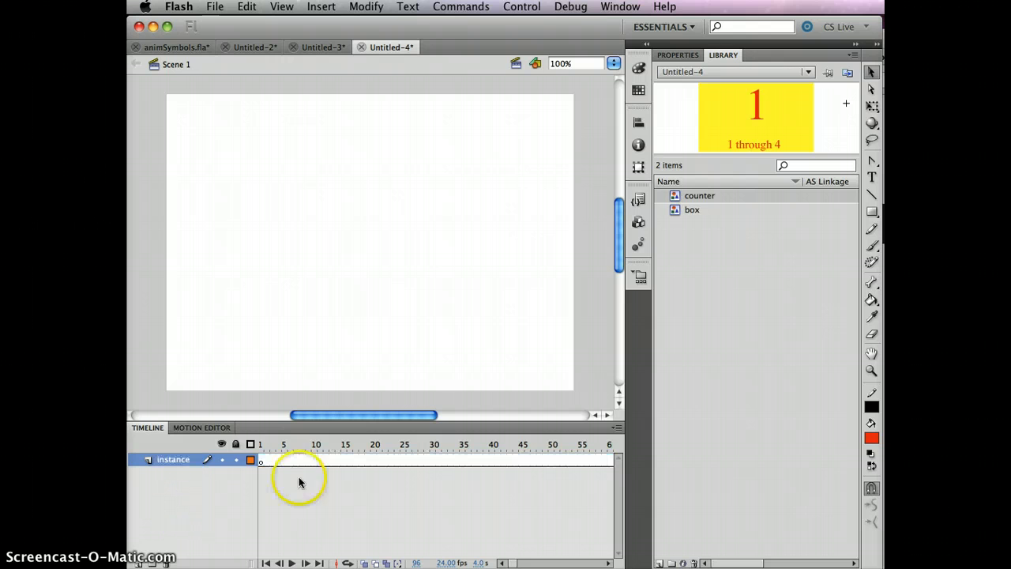
pyautogui.click(261, 462)
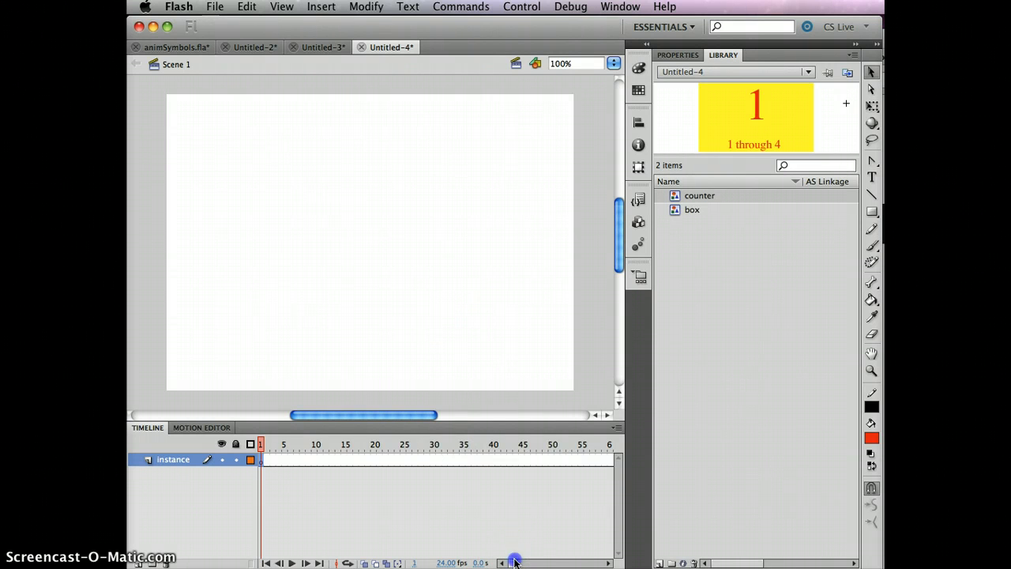
pyautogui.moveTo(514, 561)
pyautogui.mouseDown()
pyautogui.moveTo(551, 560)
pyautogui.moveTo(514, 560)
pyautogui.mouseUp()
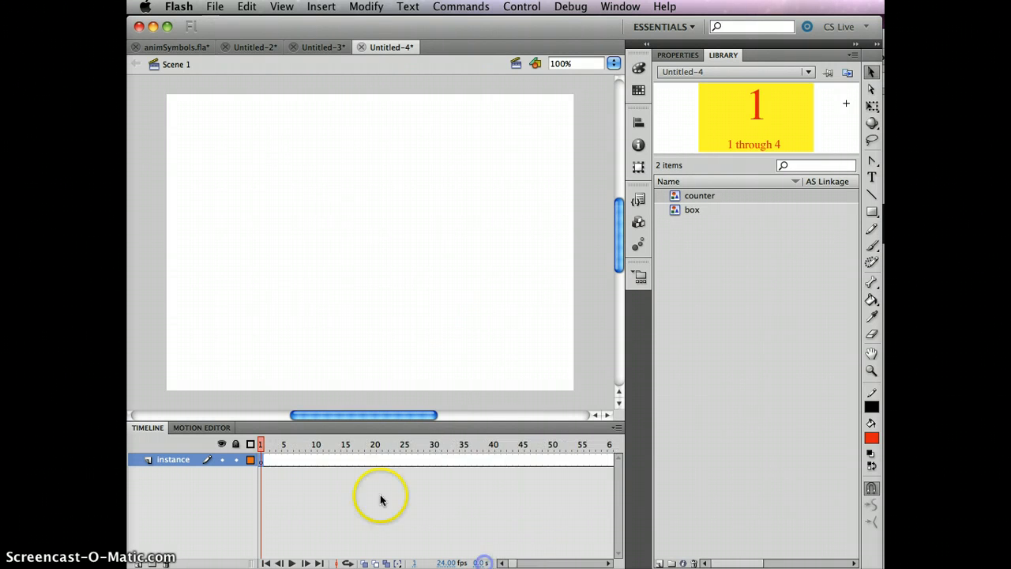
pyautogui.press('super+Return')
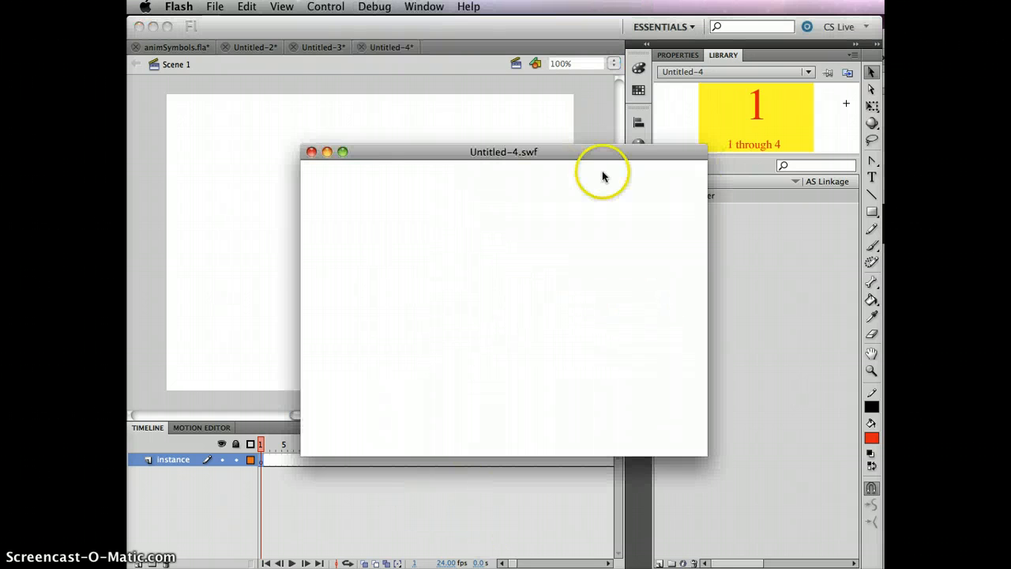
pyautogui.click(311, 152)
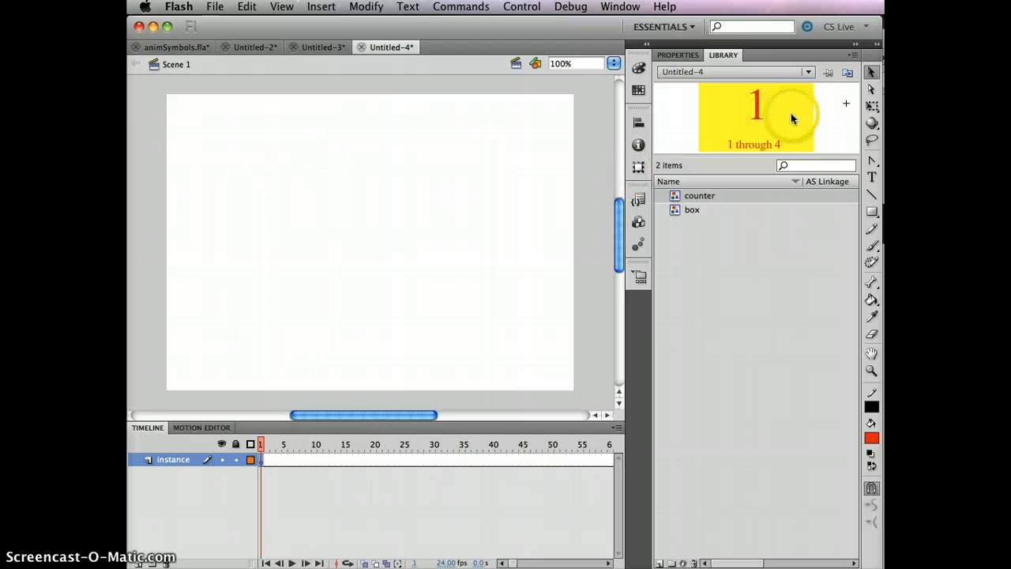
# Drag a counter instance from the Library onto the stage and scrub to preview it
pyautogui.moveTo(790, 115); pyautogui.dragTo(297, 192)
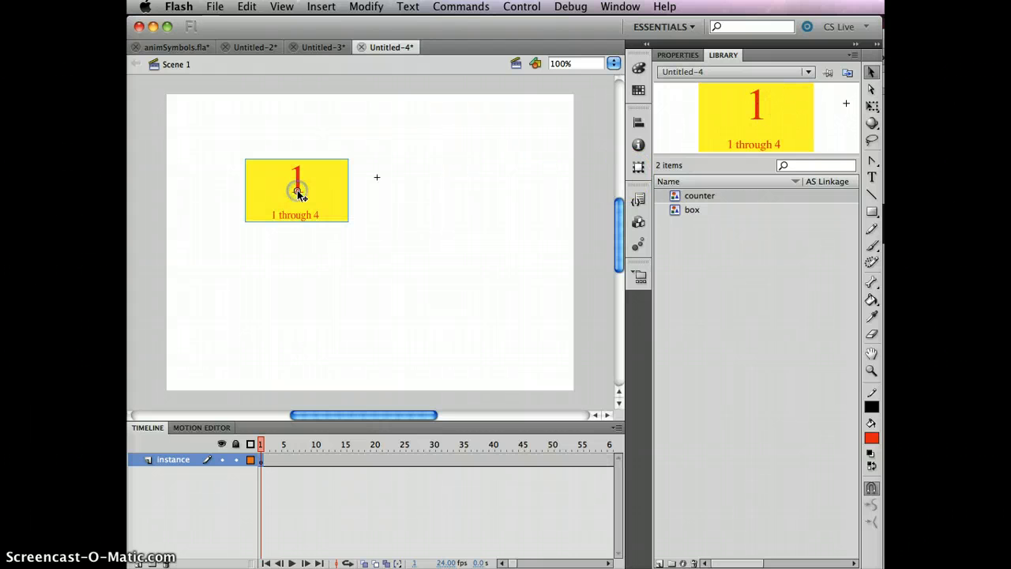
pyautogui.moveTo(261, 447); pyautogui.dragTo(427, 445)
pyautogui.click(447, 450)
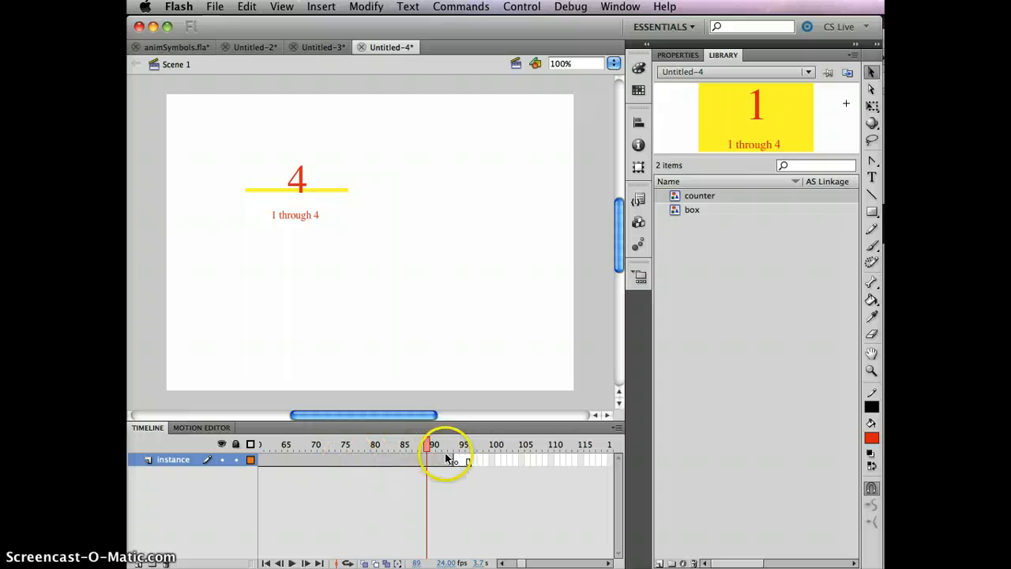
# Insert frames with F5 so the instance layer extends to about frame 96
pyautogui.click(380, 461)
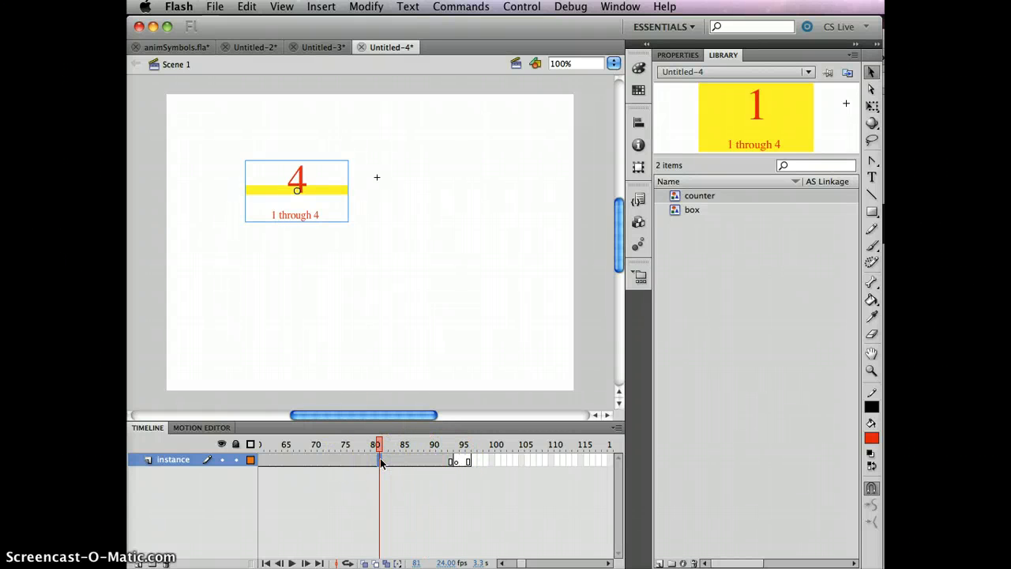
pyautogui.press('F5')
pyautogui.press('F5')
pyautogui.press('F5')
pyautogui.click(470, 461)
pyautogui.click(474, 462)
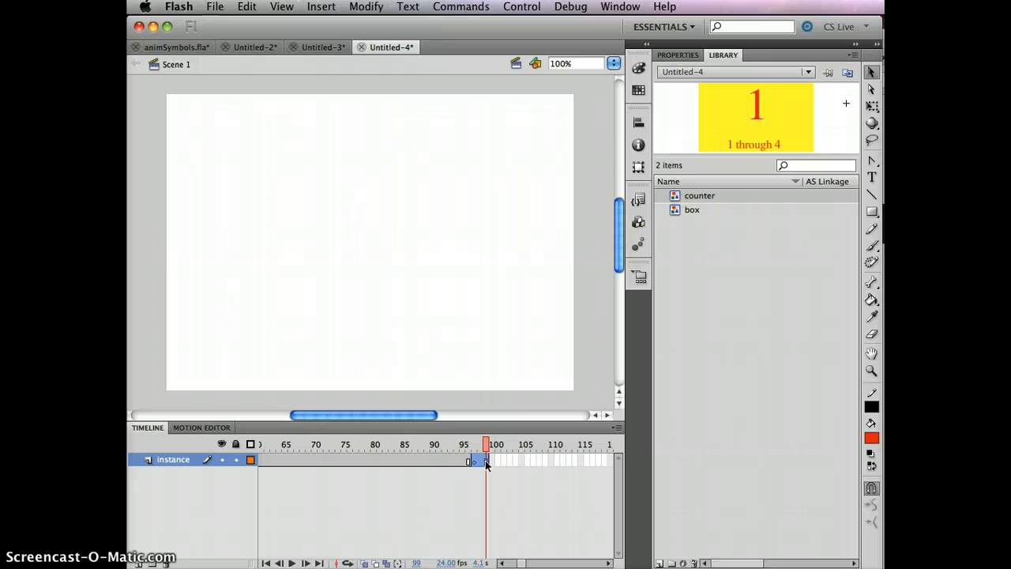
# Undo the last timeline change and test-play the counter movie
pyautogui.press('super+z')
pyautogui.click(288, 473)
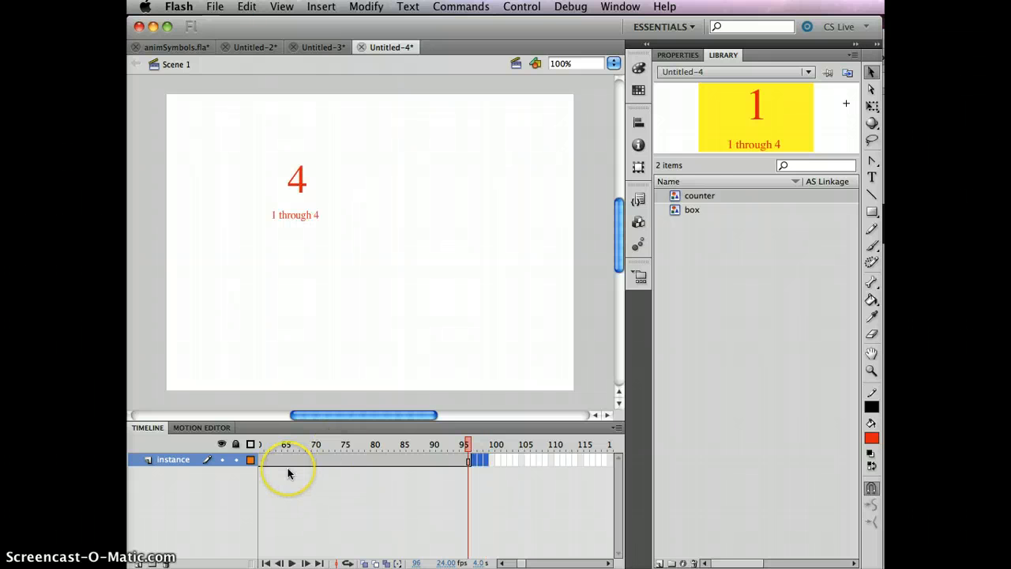
pyautogui.press('super+Return')
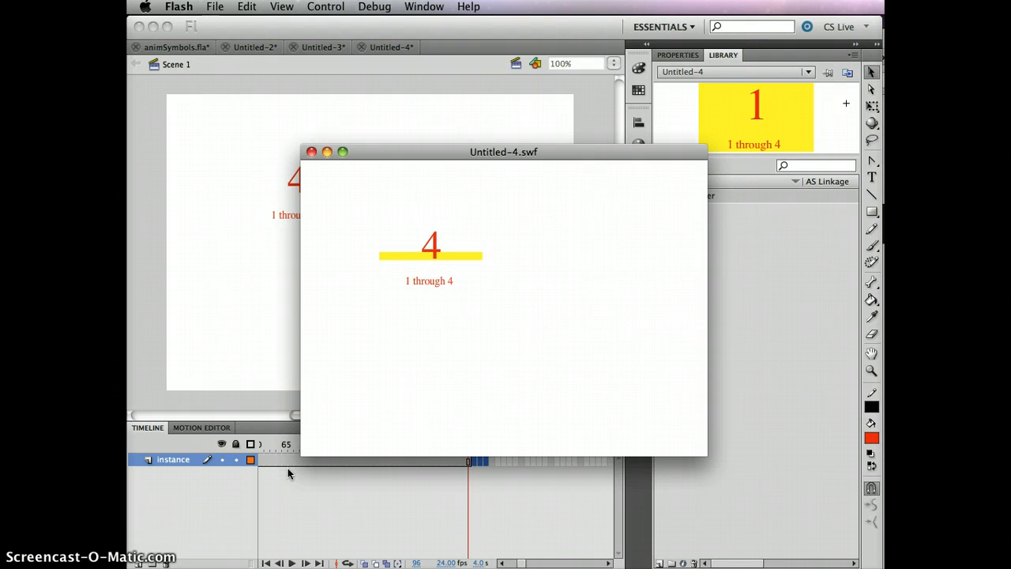
pyautogui.click(311, 153)
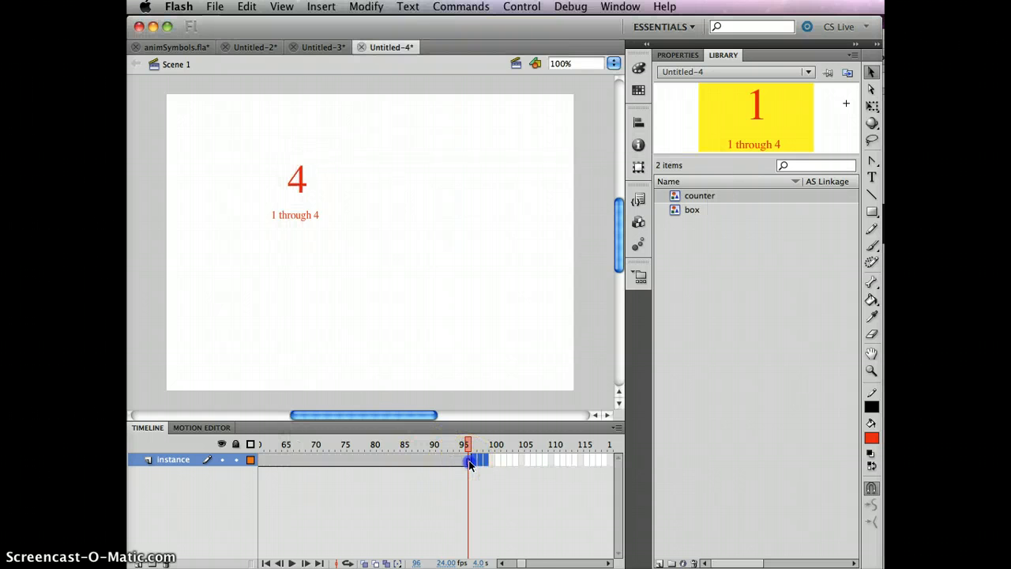
# Check the counter reads 1, 2 and 4 at frames 16, 33 and 96, then test-play again
pyautogui.click(469, 462)
pyautogui.moveTo(519, 563); pyautogui.dragTo(498, 564)
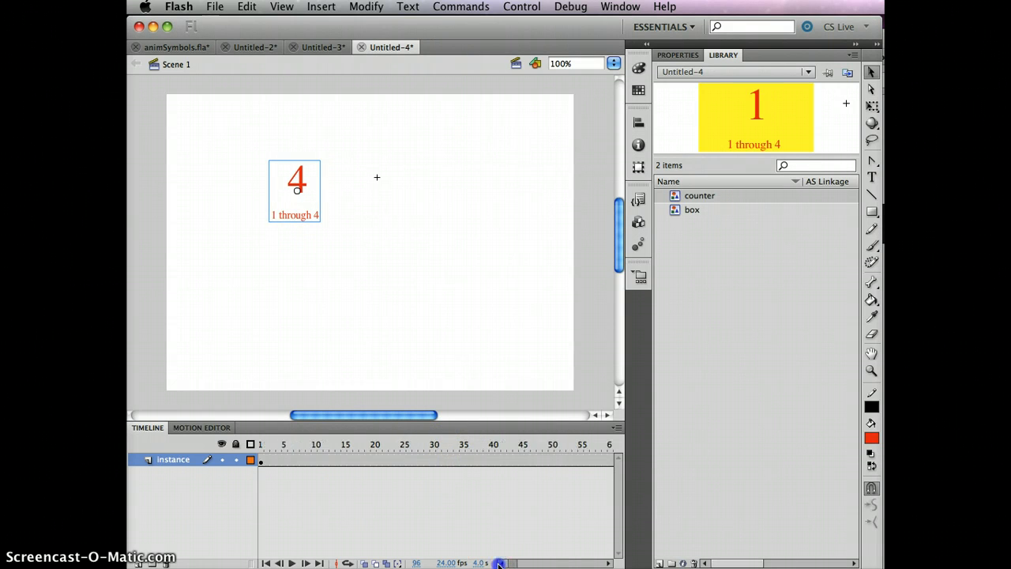
pyautogui.click(347, 460)
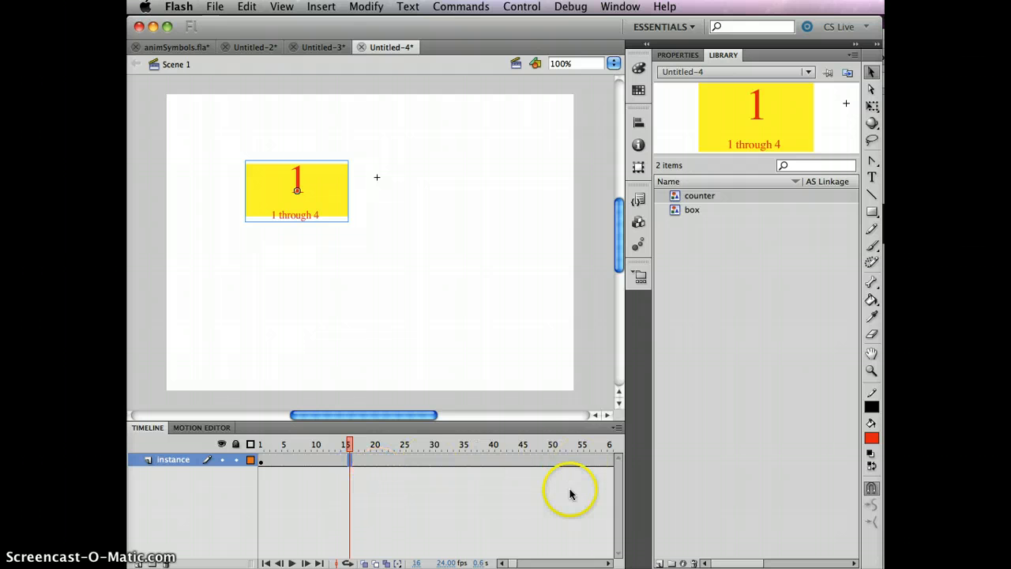
pyautogui.click(451, 461)
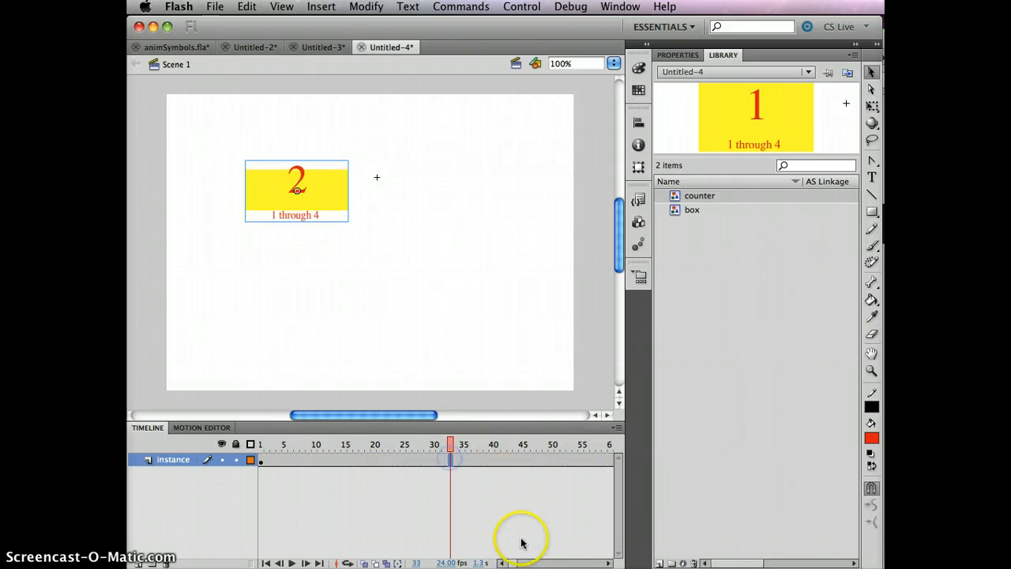
pyautogui.moveTo(511, 563); pyautogui.dragTo(524, 563)
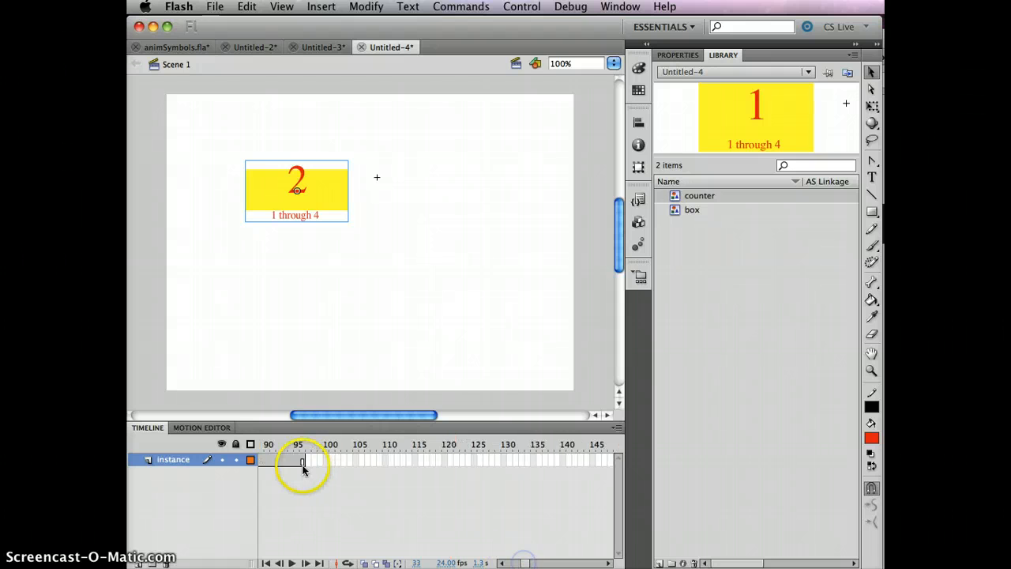
pyautogui.click(300, 461)
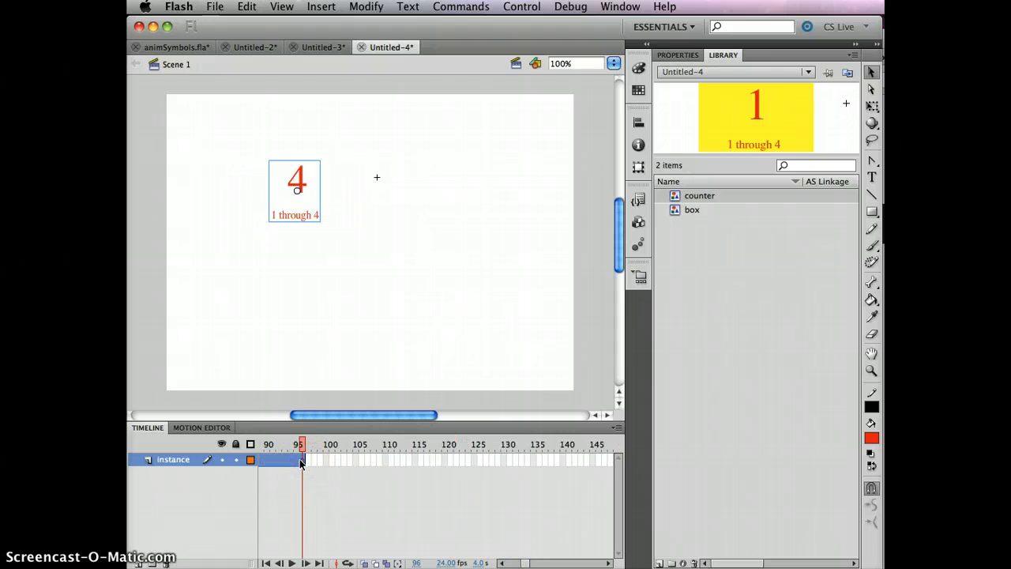
pyautogui.press('super+Return')
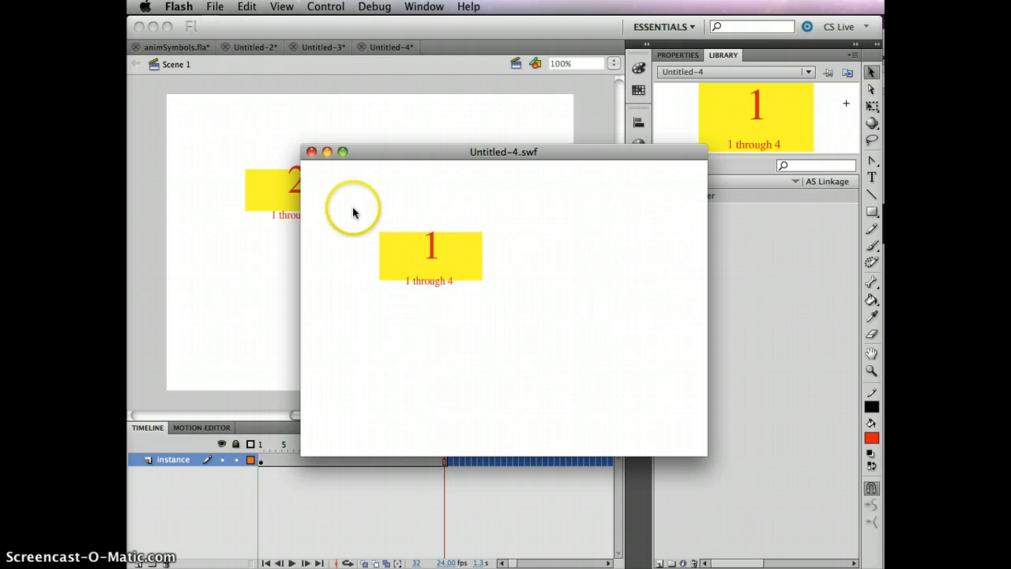
pyautogui.click(312, 151)
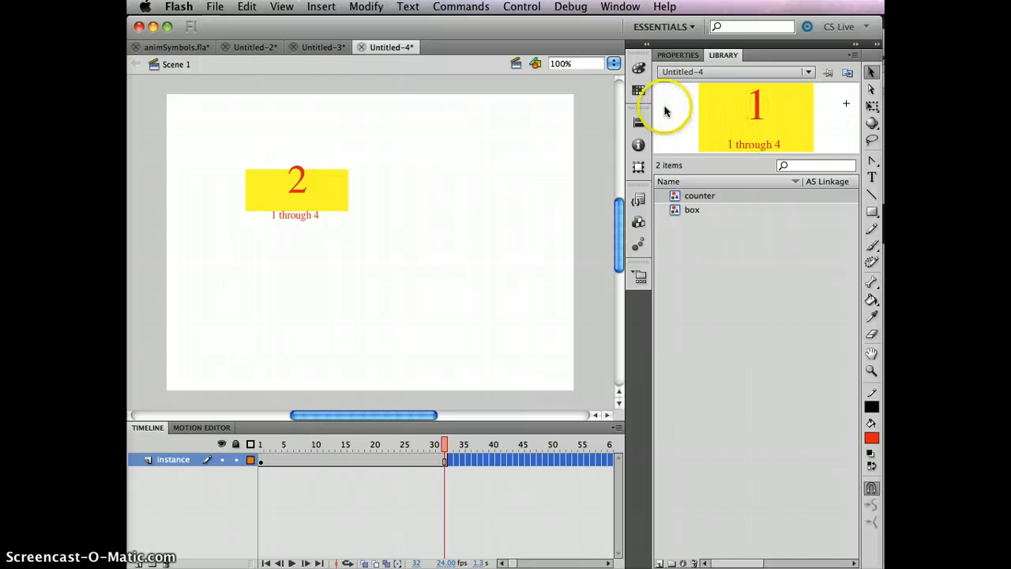
# In the counter symbol, copy frames 1–96 of the text, number and bg layers, then go back to Scene 1
pyautogui.doubleClick(747, 123)
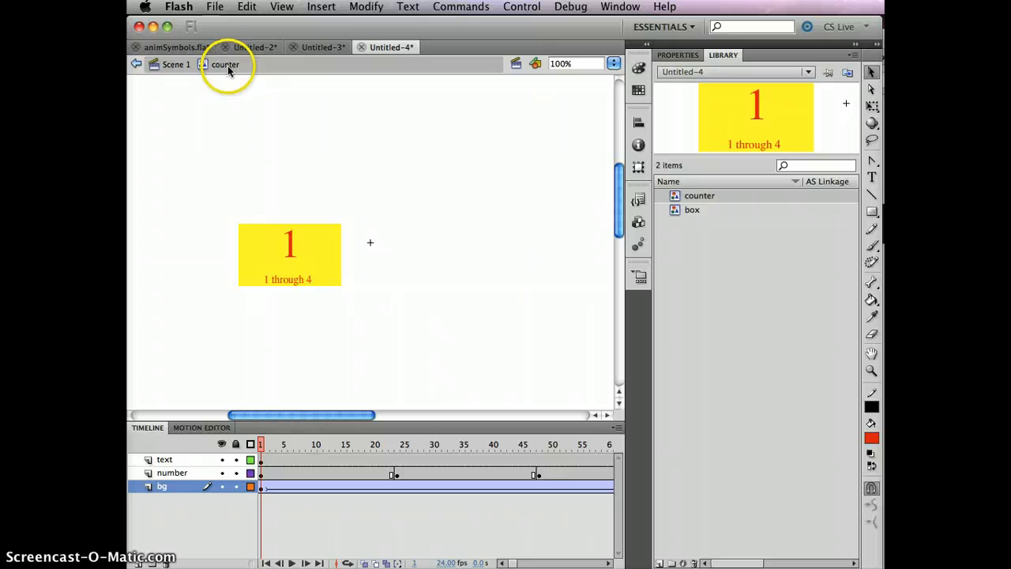
pyautogui.click(261, 460)
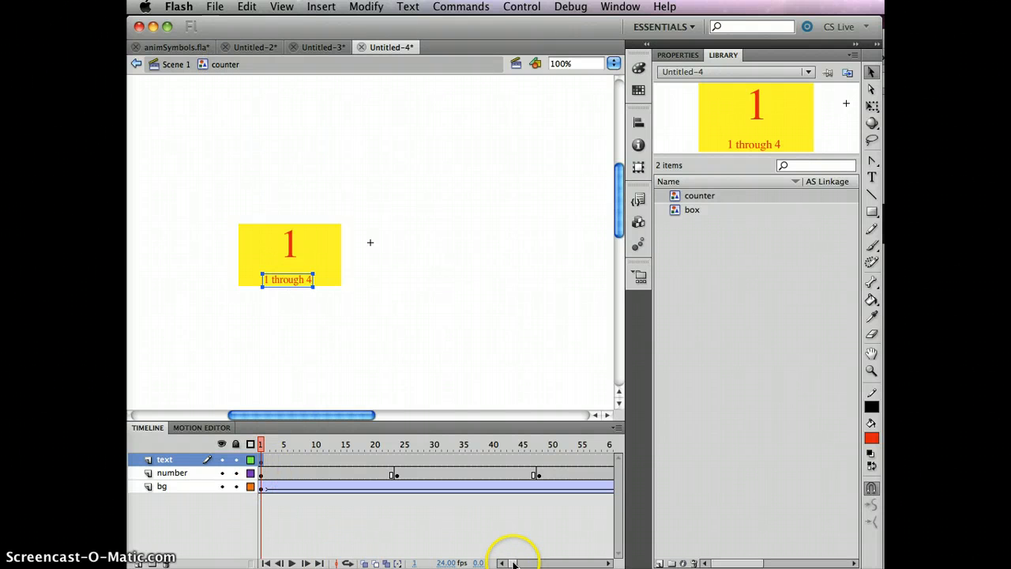
pyautogui.moveTo(514, 561)
pyautogui.mouseDown()
pyautogui.moveTo(532, 561)
pyautogui.moveTo(521, 562)
pyautogui.mouseUp()
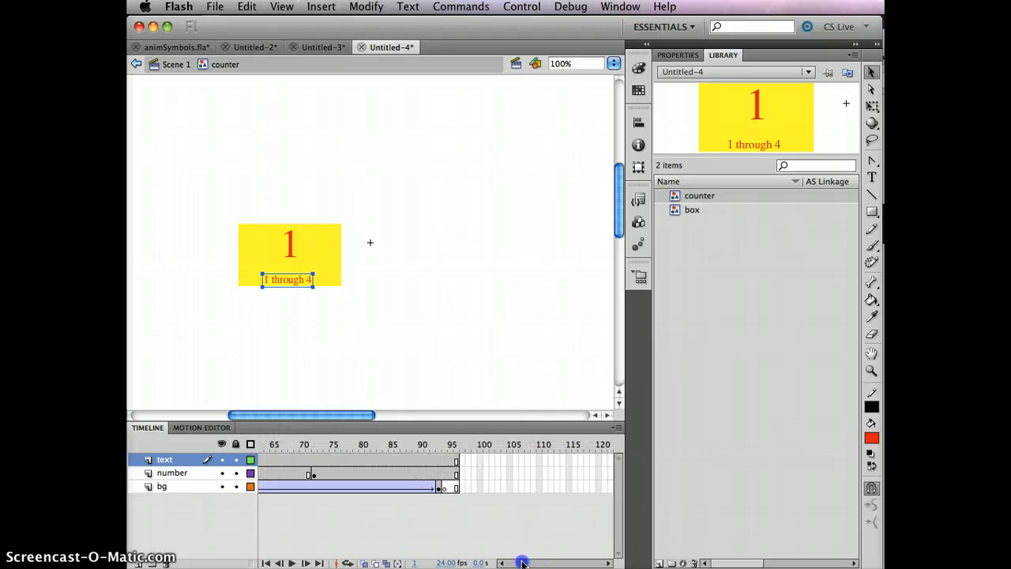
pyautogui.click(456, 487)
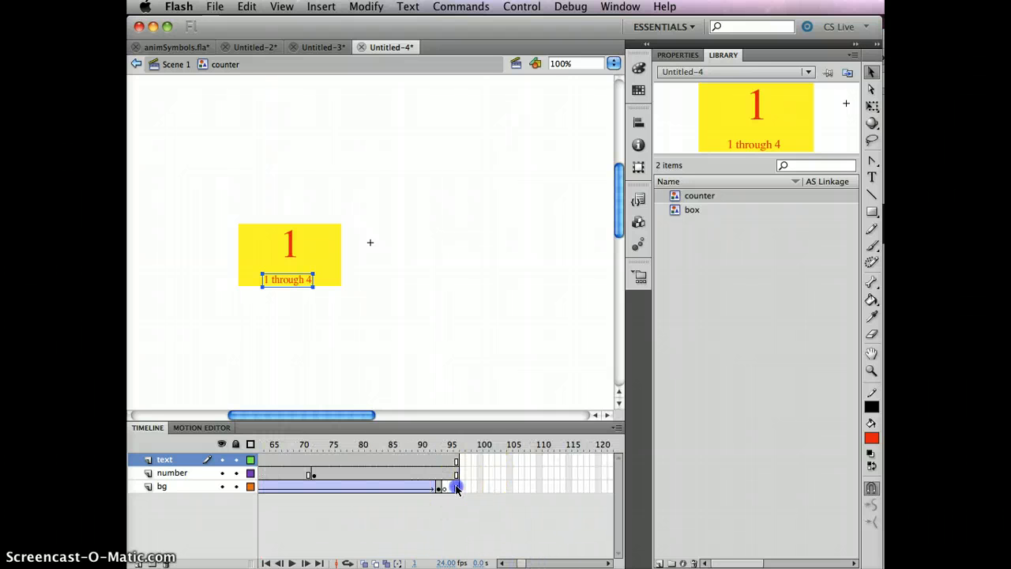
pyautogui.rightClick(363, 471)
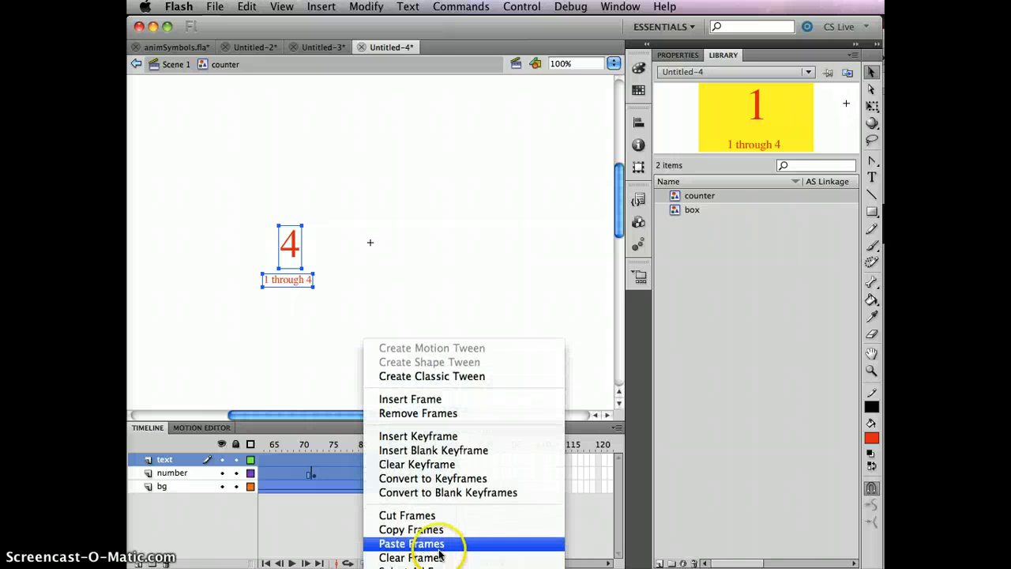
pyautogui.click(444, 537)
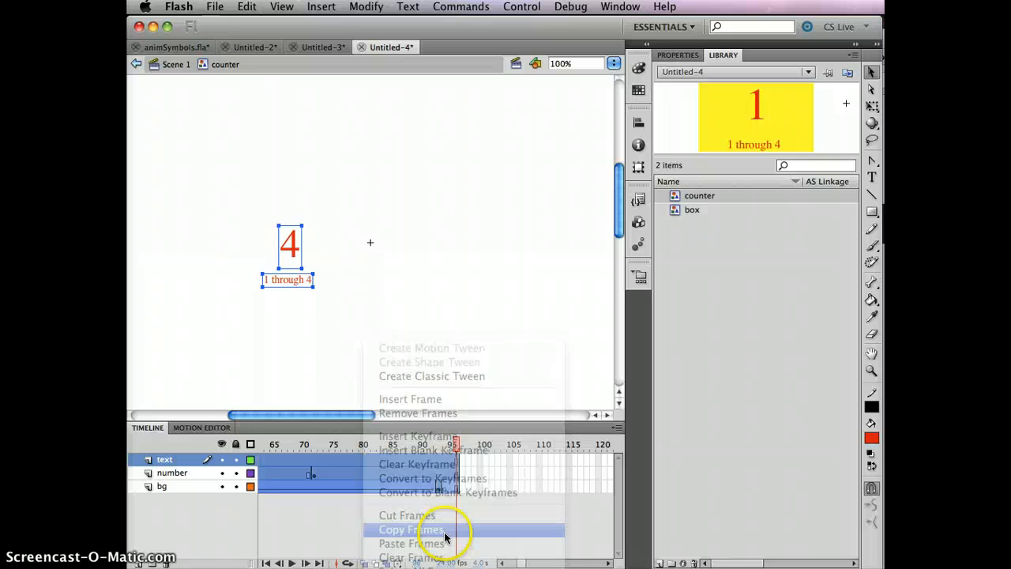
pyautogui.click(510, 285)
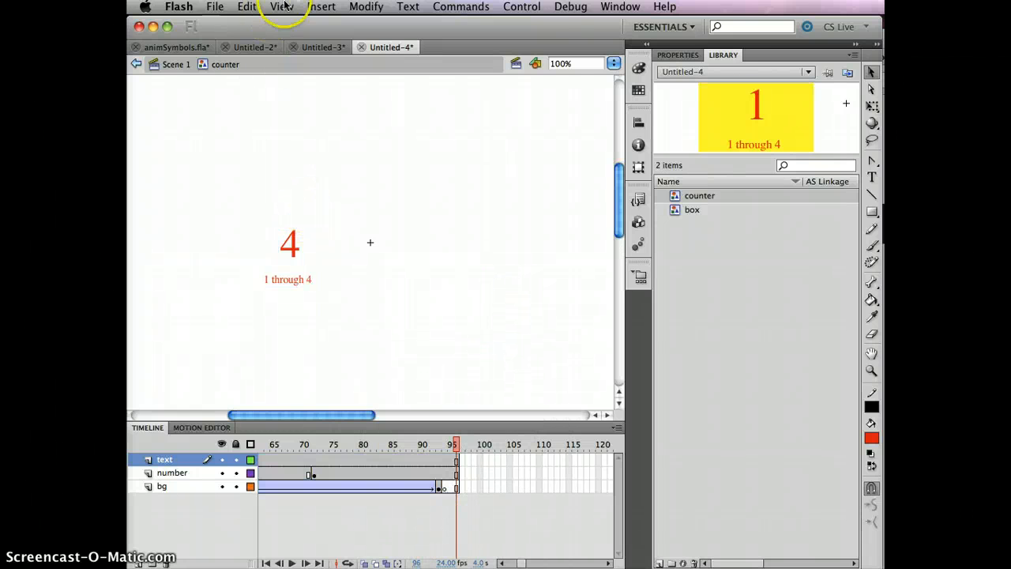
pyautogui.click(176, 64)
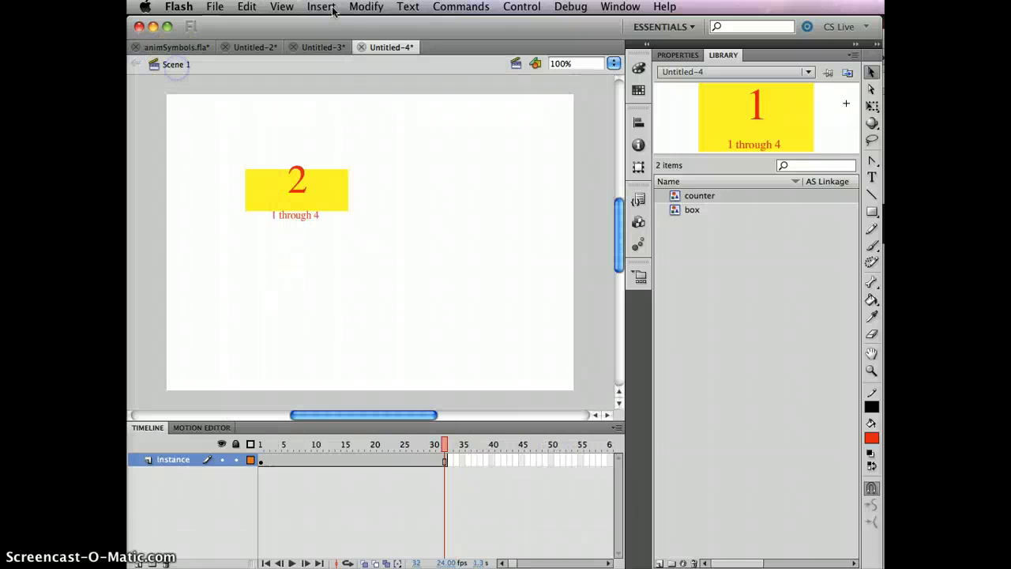
# Create a new Movie Clip symbol named counterMc
pyautogui.click(366, 7)
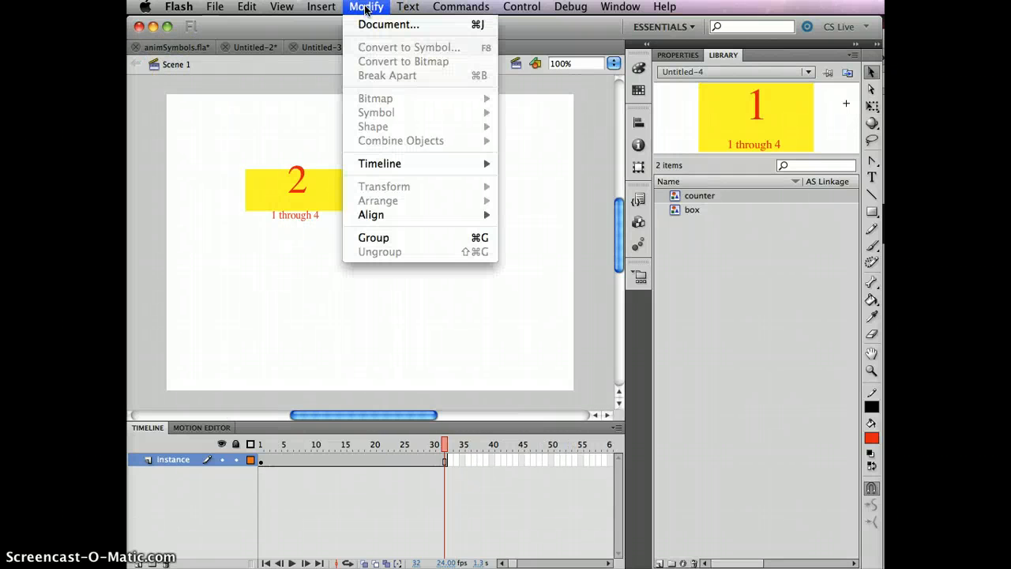
pyautogui.moveTo(321, 6)
pyautogui.click(330, 24)
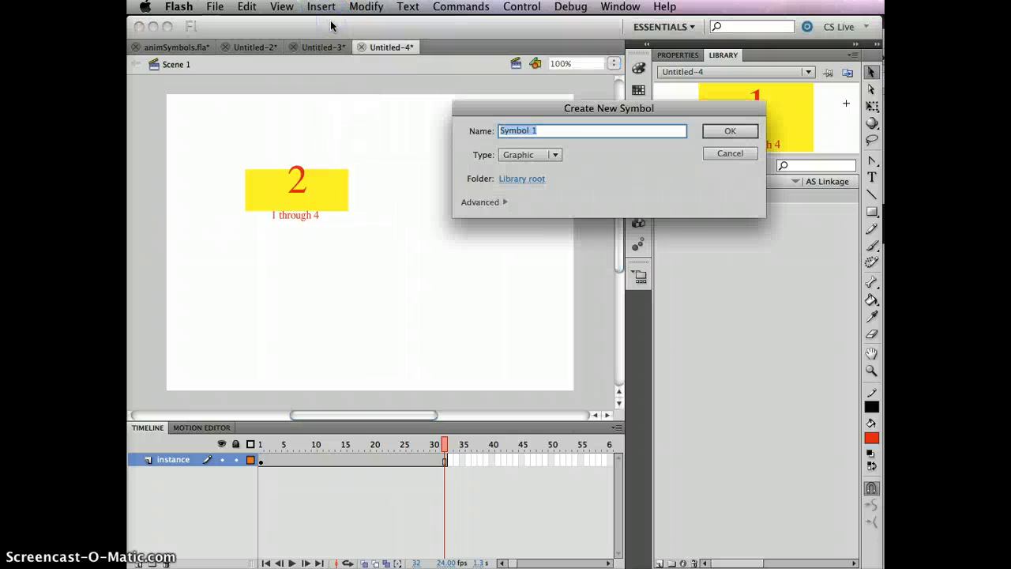
pyautogui.click(554, 154)
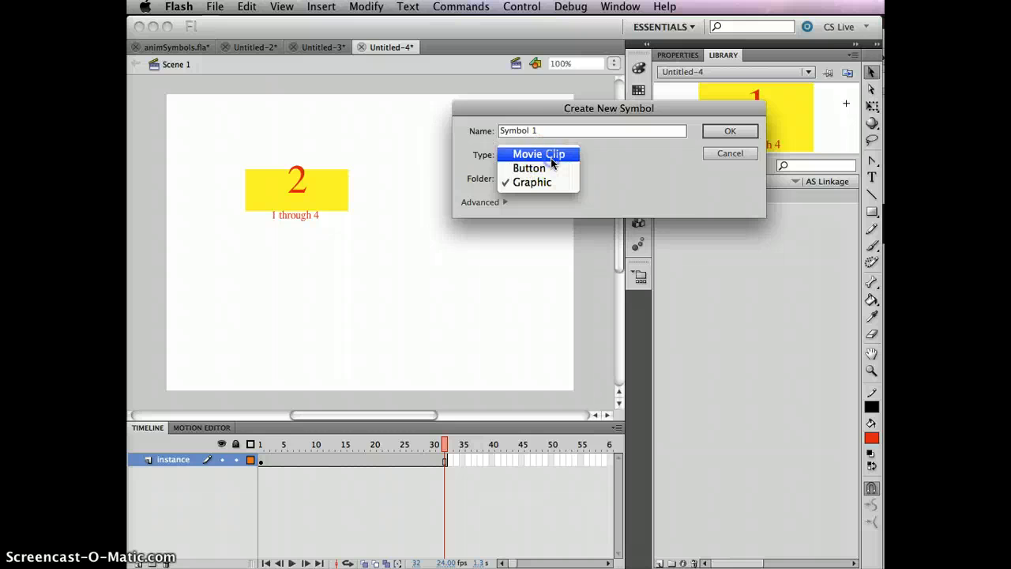
pyautogui.click(548, 154)
pyautogui.moveTo(556, 133); pyautogui.dragTo(259, 113)
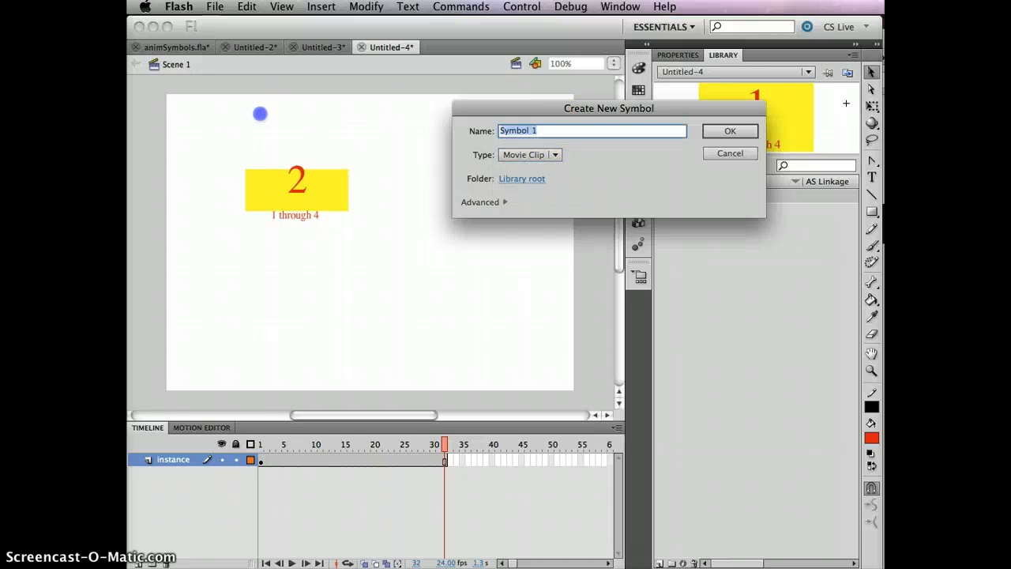
pyautogui.write('v')
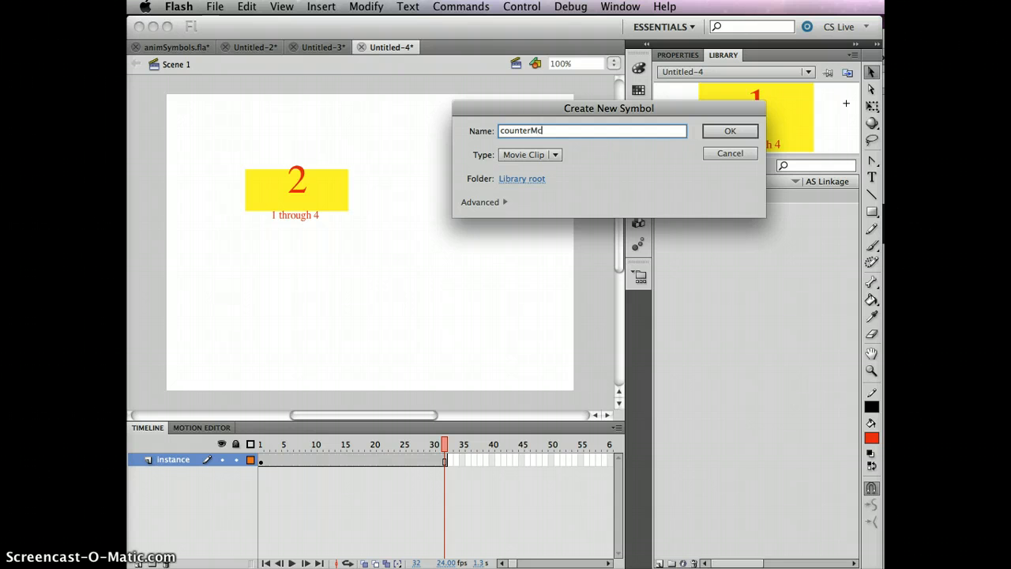
pyautogui.click(728, 132)
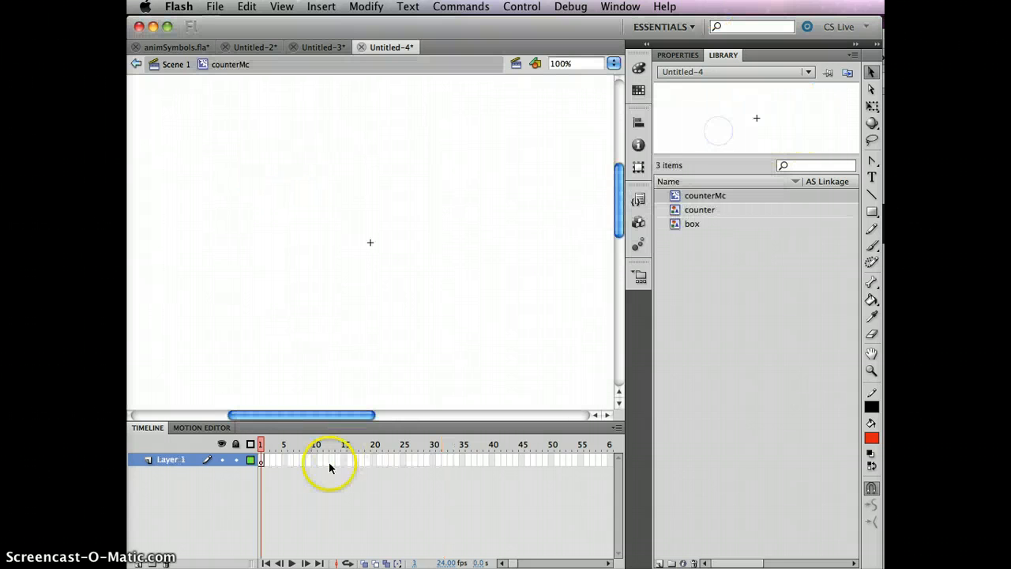
# Paste the copied counter frames into counterMc and change its '1 through 4' caption to 'MC Count'
pyautogui.rightClick(259, 458)
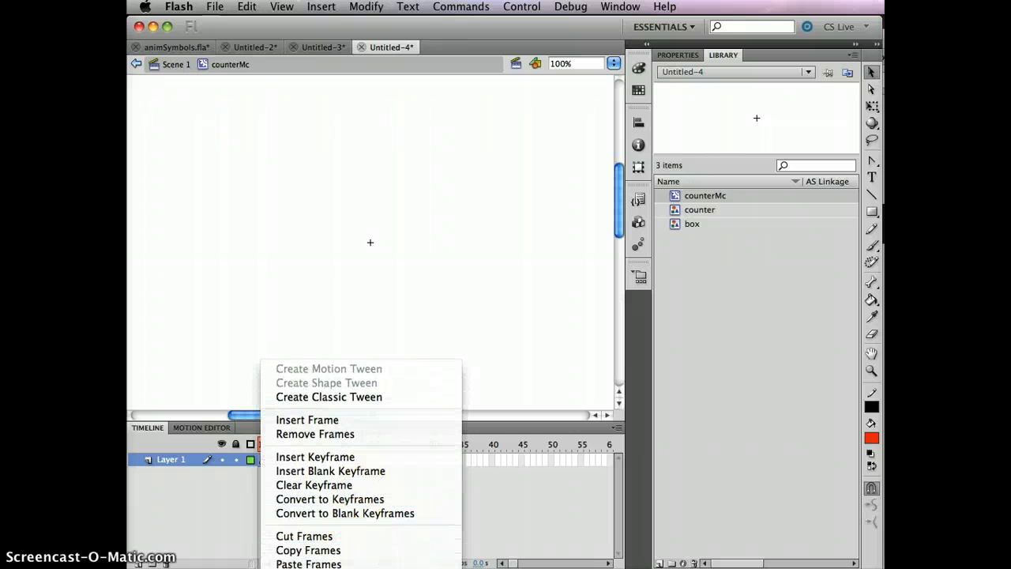
pyautogui.click(371, 508)
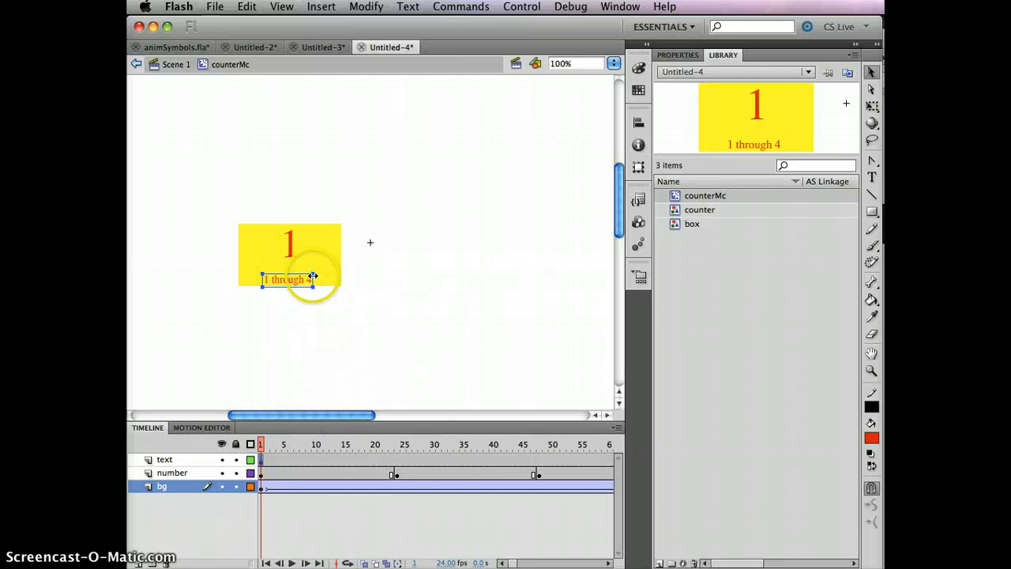
pyautogui.click(264, 463)
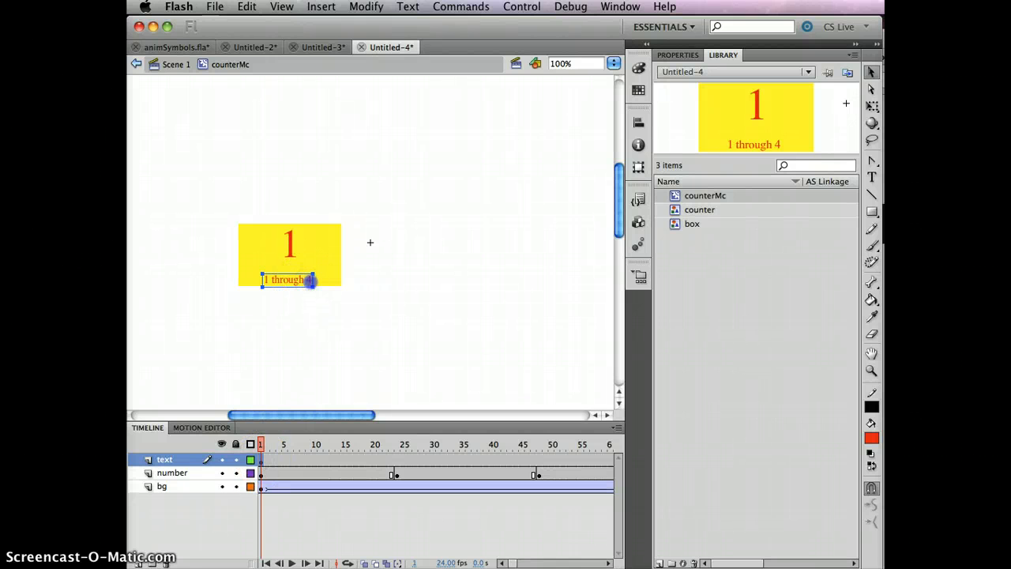
pyautogui.doubleClick(309, 280)
pyautogui.moveTo(311, 280); pyautogui.dragTo(236, 272)
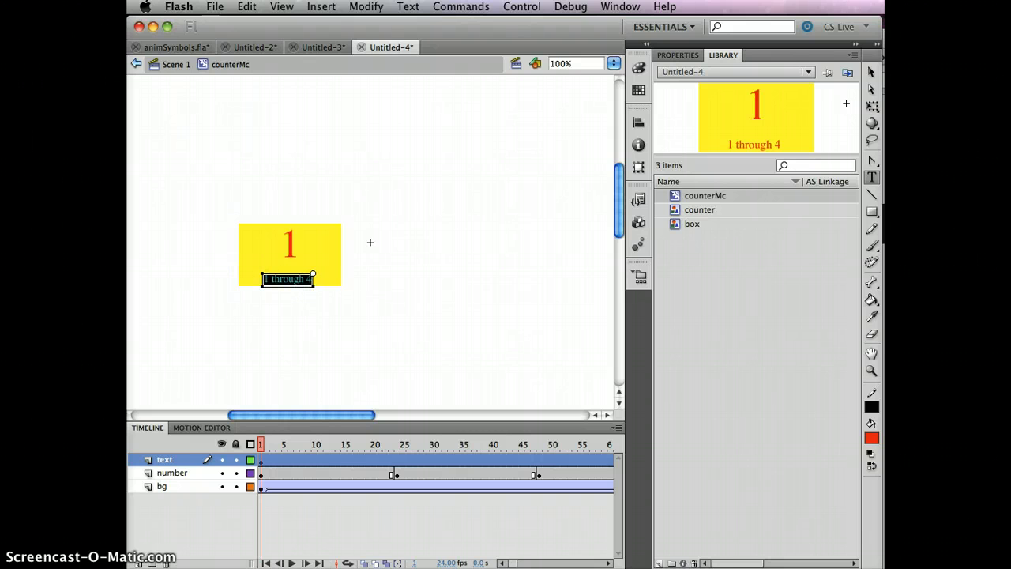
pyautogui.write('MC cont')
pyautogui.click(872, 73)
pyautogui.click(466, 286)
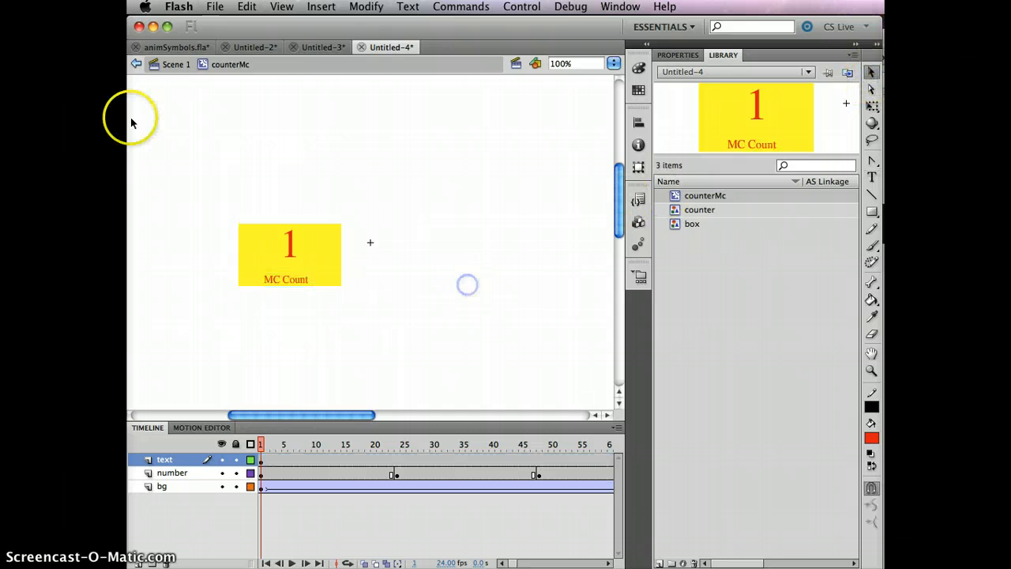
# Back in Scene 1, place a counterMc instance at the right of the stage
pyautogui.click(166, 66)
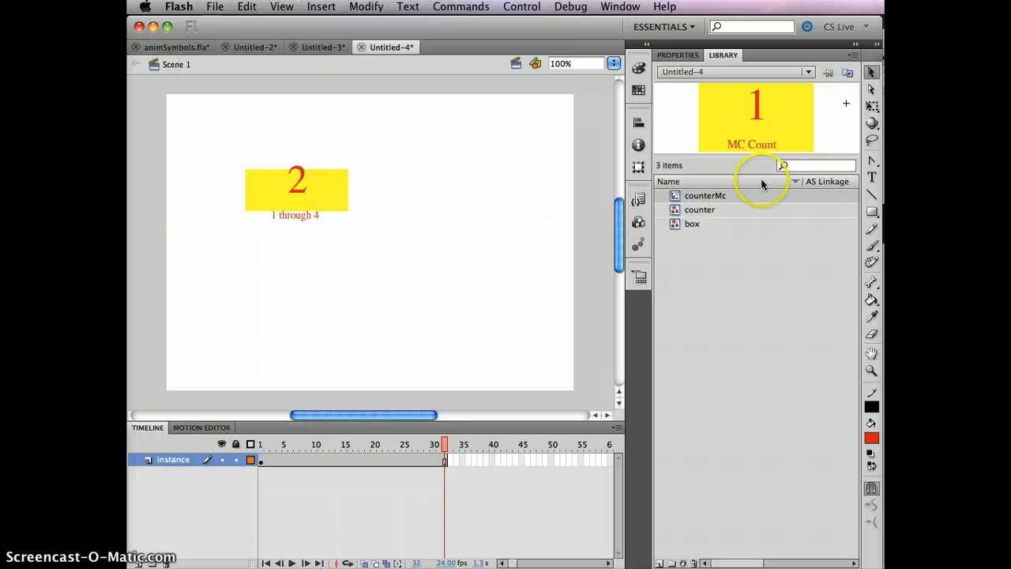
pyautogui.click(699, 210)
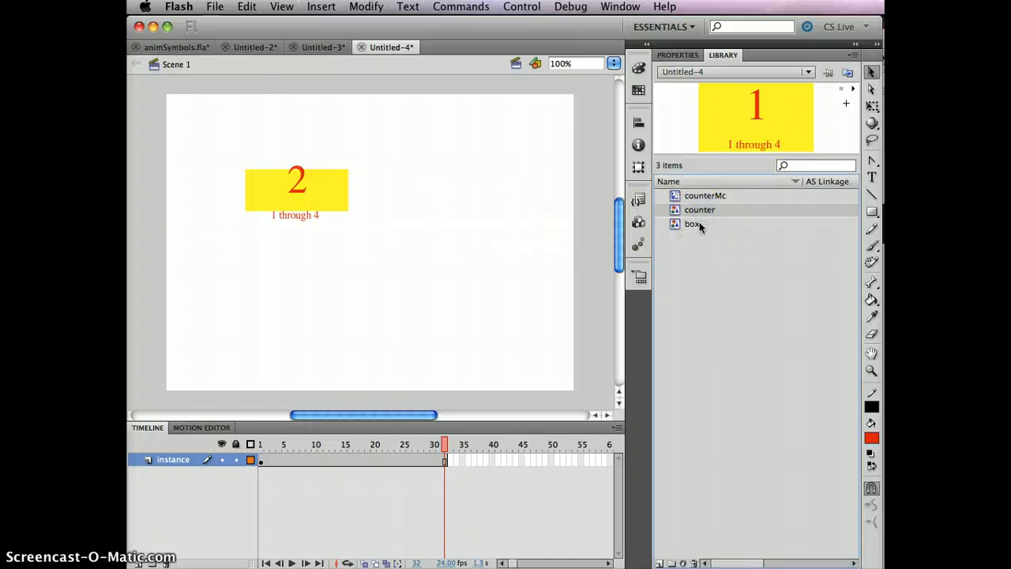
pyautogui.click(692, 224)
pyautogui.click(700, 209)
pyautogui.click(704, 195)
pyautogui.click(745, 138)
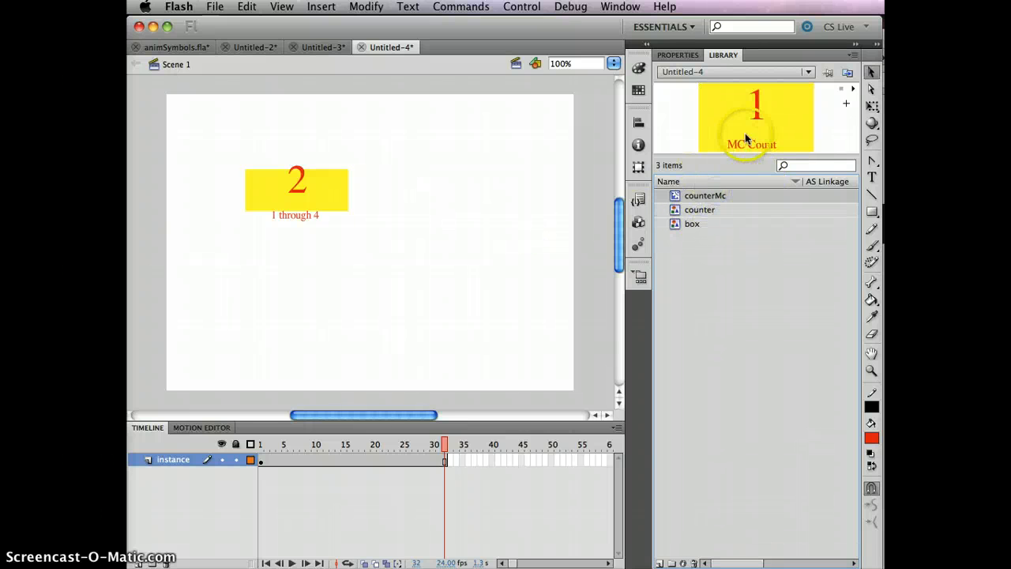
pyautogui.moveTo(777, 117); pyautogui.dragTo(493, 187)
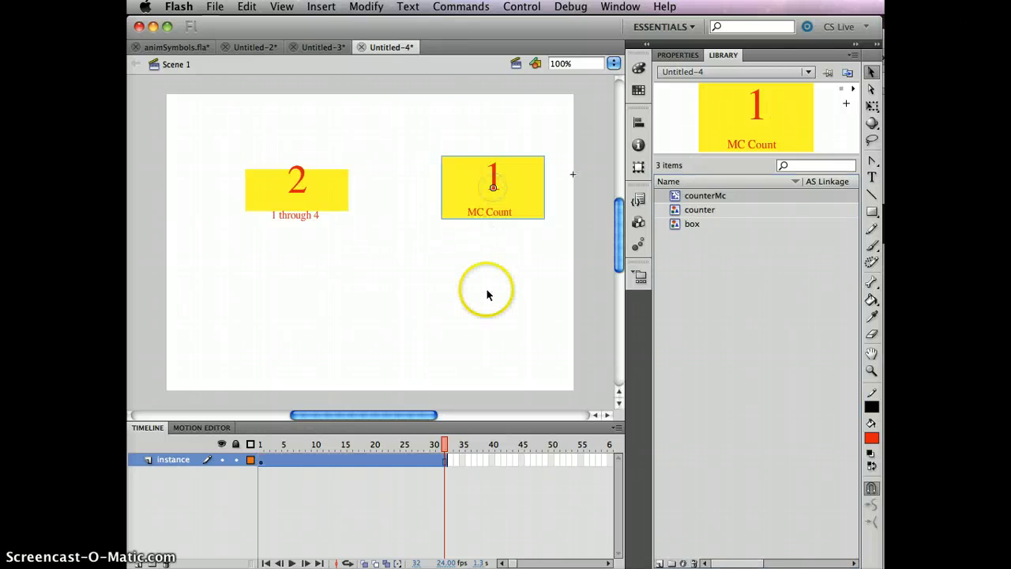
# Place a plain yellow box instance below the counters
pyautogui.click(693, 225)
pyautogui.click(783, 121)
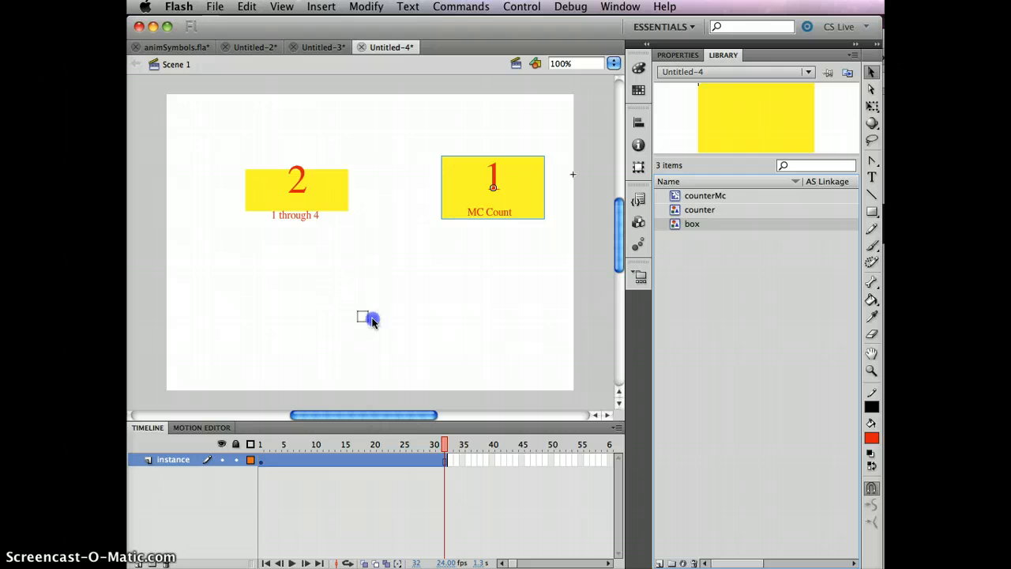
pyautogui.moveTo(372, 320); pyautogui.dragTo(372, 319)
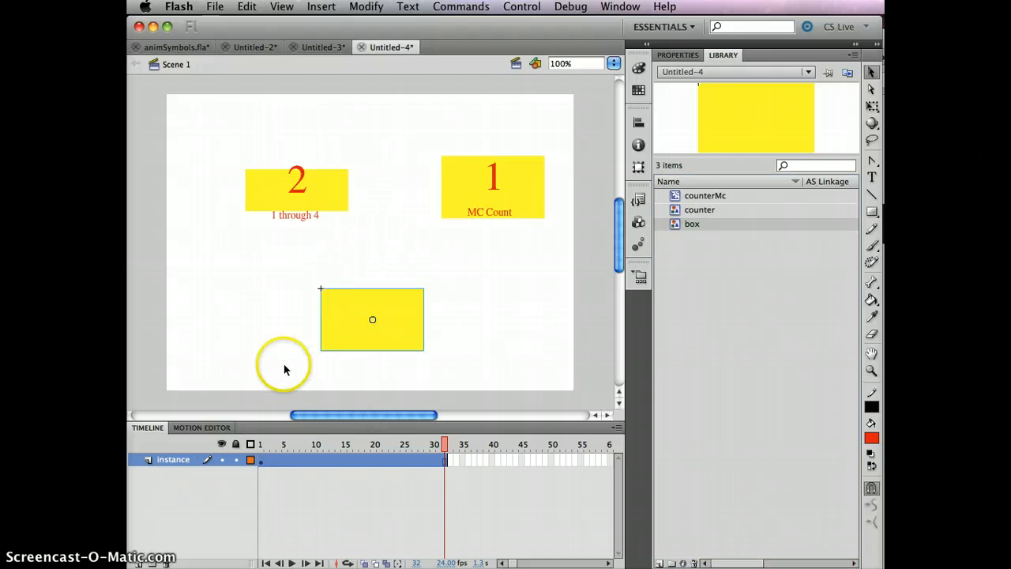
pyautogui.press('super+Return')
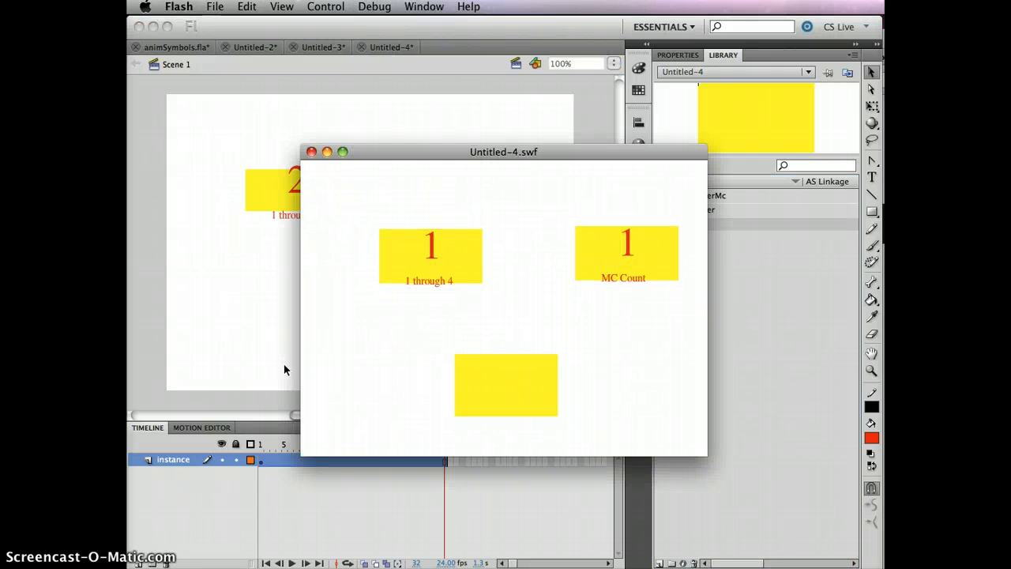
pyautogui.click(432, 379)
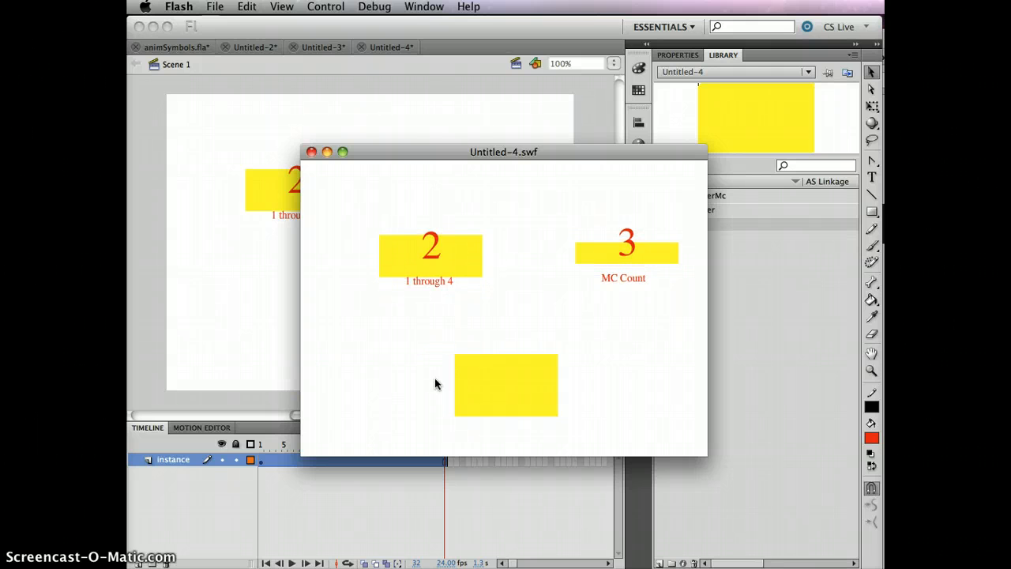
pyautogui.click(630, 302)
pyautogui.click(636, 238)
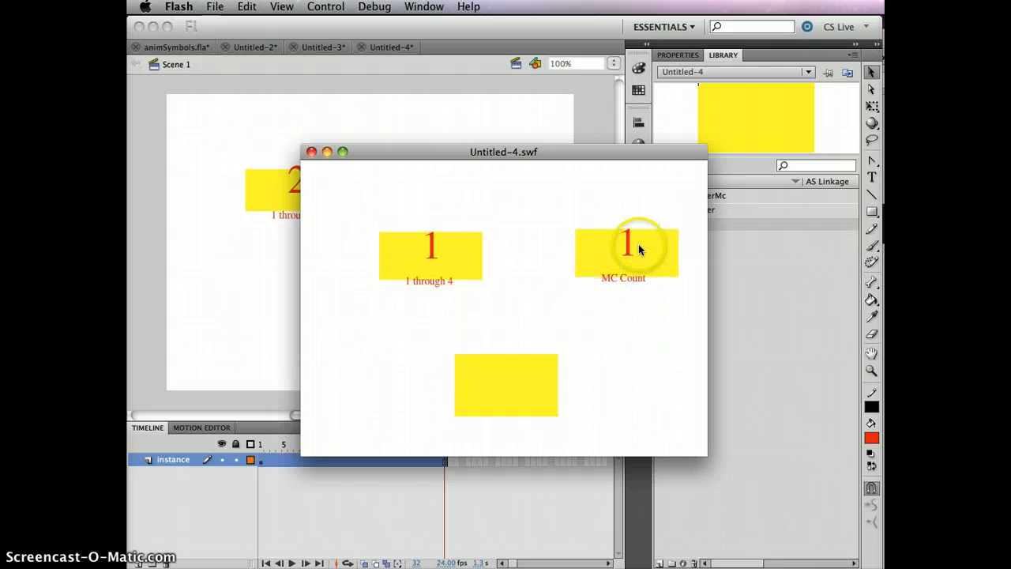
pyautogui.click(635, 264)
pyautogui.click(640, 272)
pyautogui.click(645, 253)
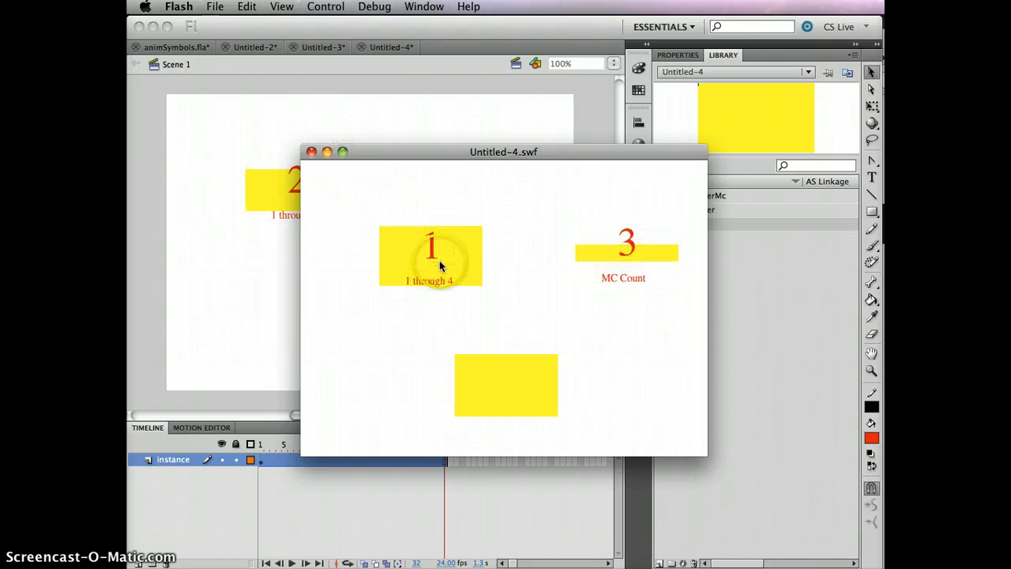
pyautogui.click(311, 151)
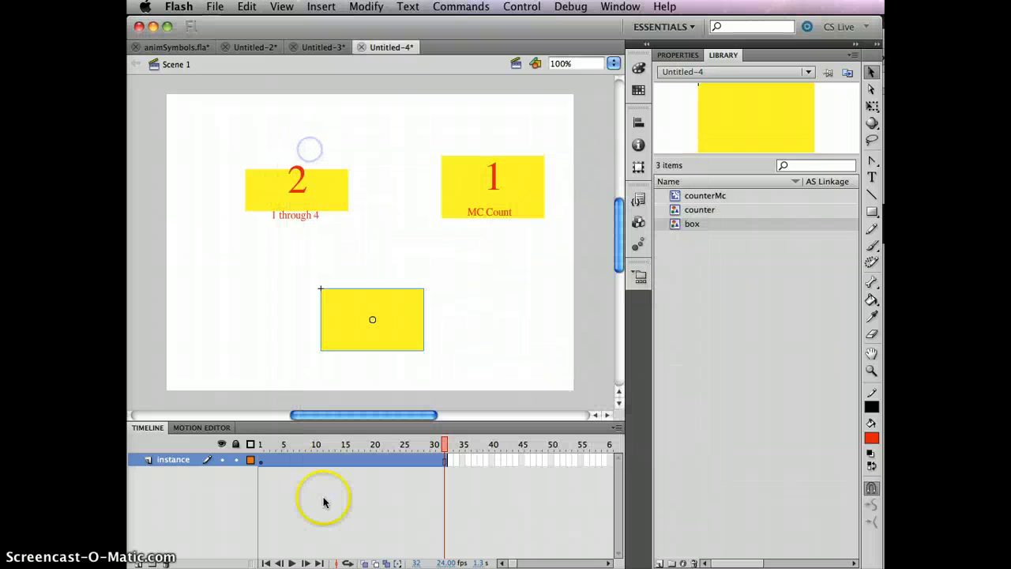
# Extend the instance layer to frame 96, then test-play the movie with all three instances
pyautogui.moveTo(509, 563); pyautogui.dragTo(519, 562)
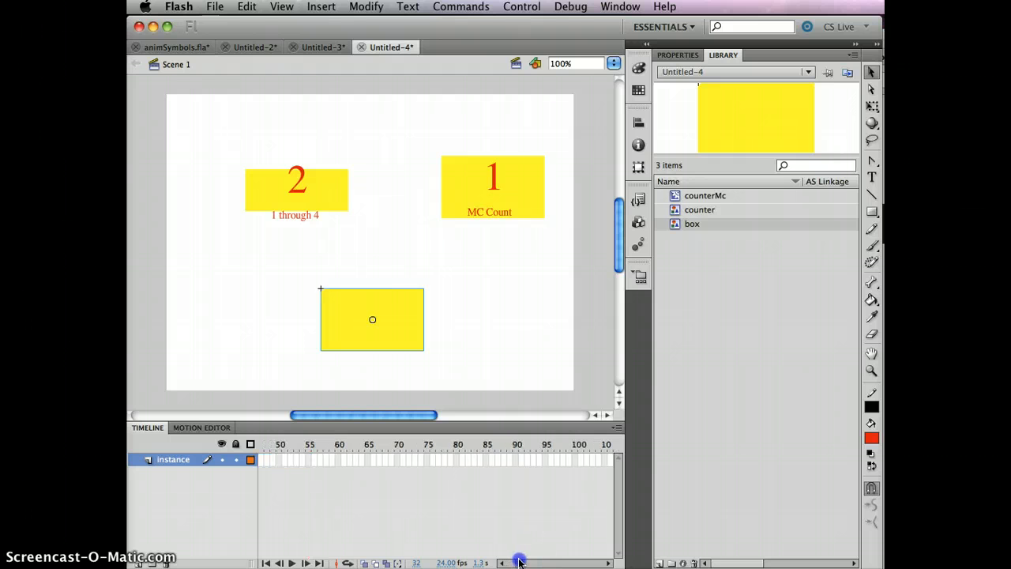
pyautogui.click(550, 460)
pyautogui.press('F6')
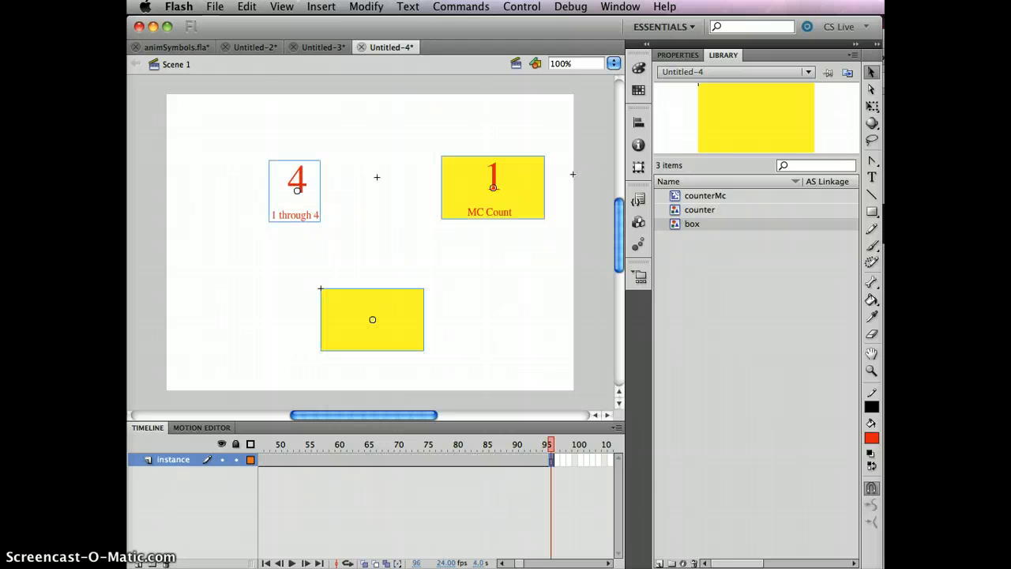
pyautogui.press('super+Return')
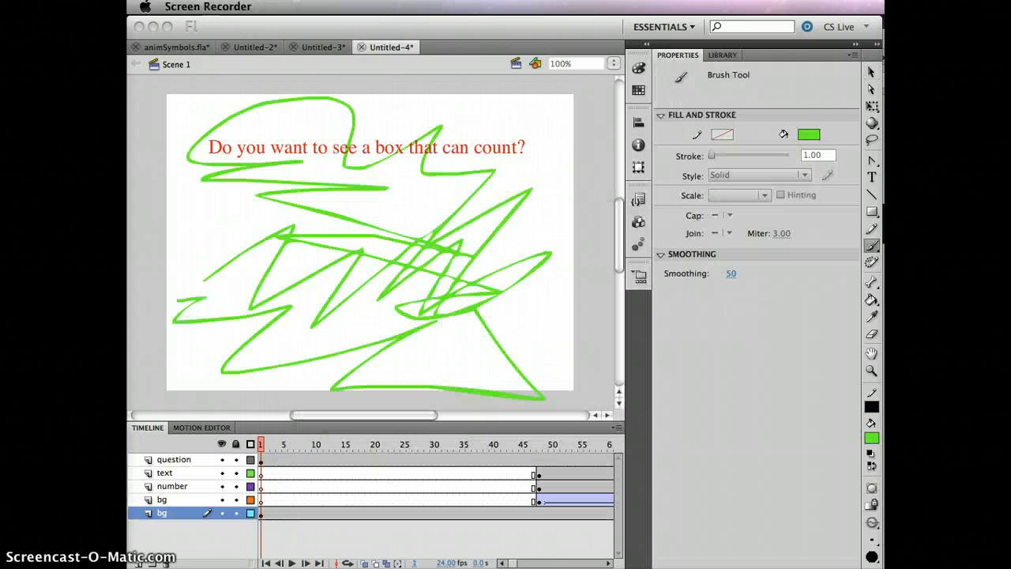
pyautogui.click(536, 472)
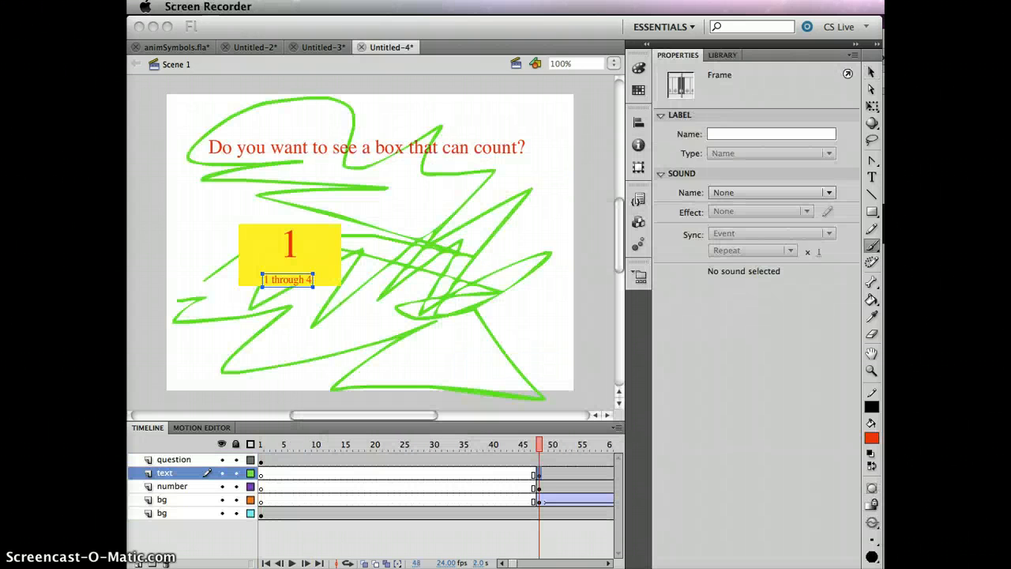